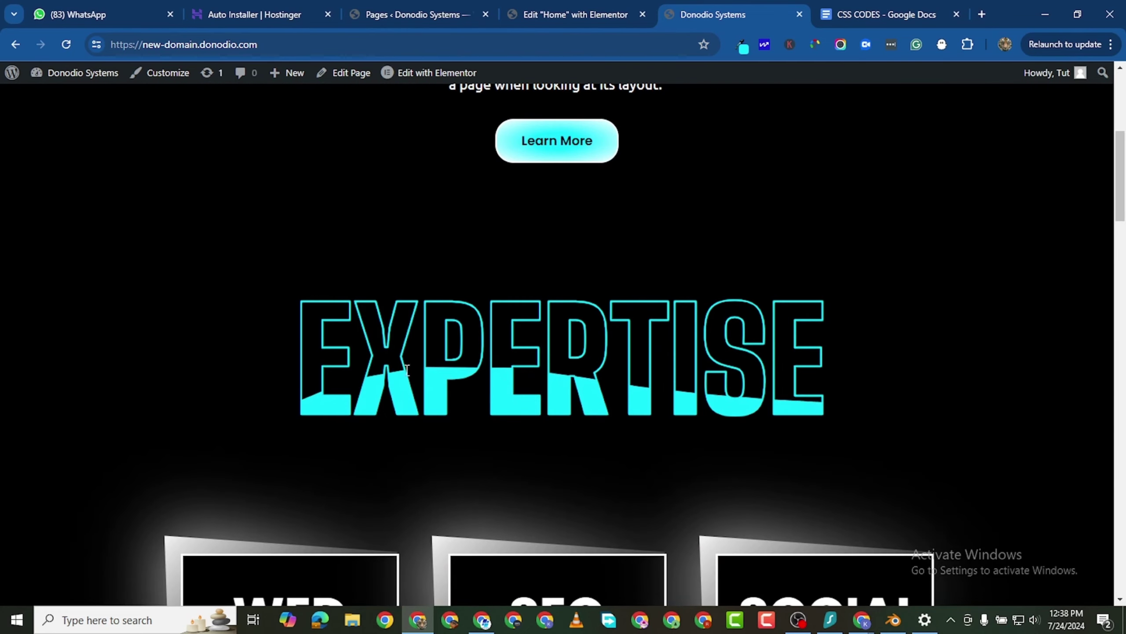
Examine the animated EXPERTISE heading and the service cards below it on the live page.
scroll(312, 346, down, 3)
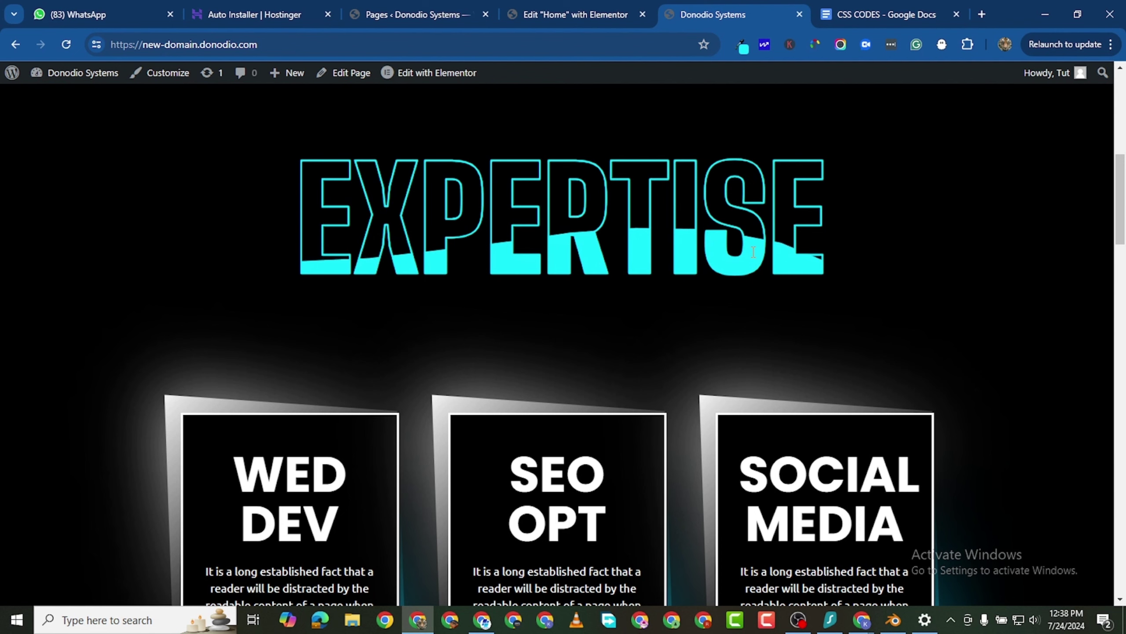
scroll(461, 248, down, 1)
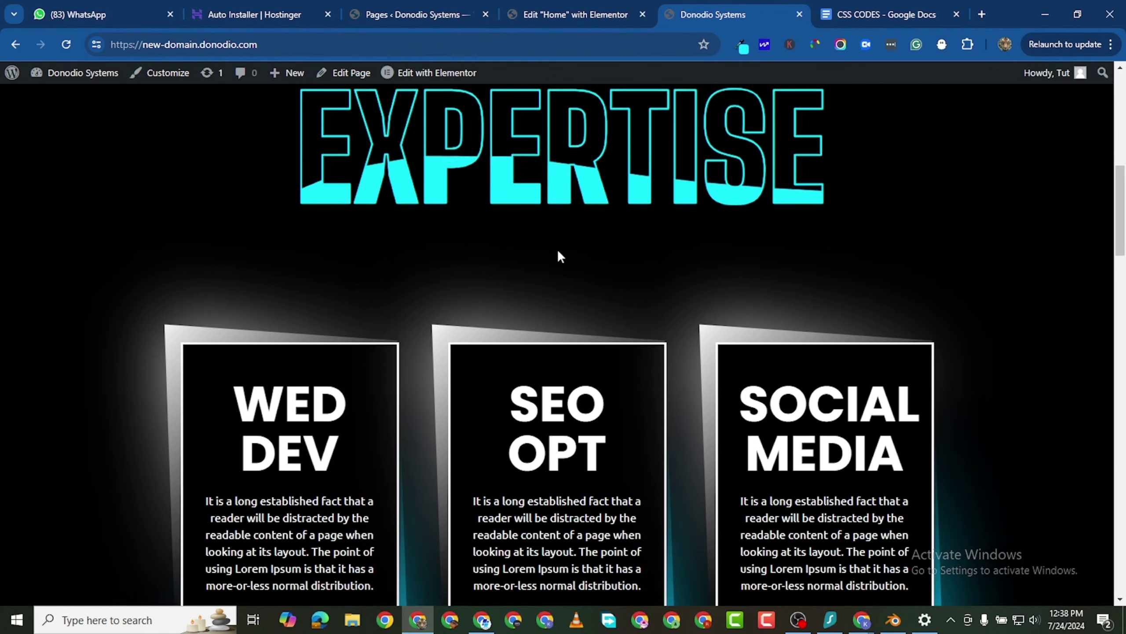
scroll(557, 251, up, 3)
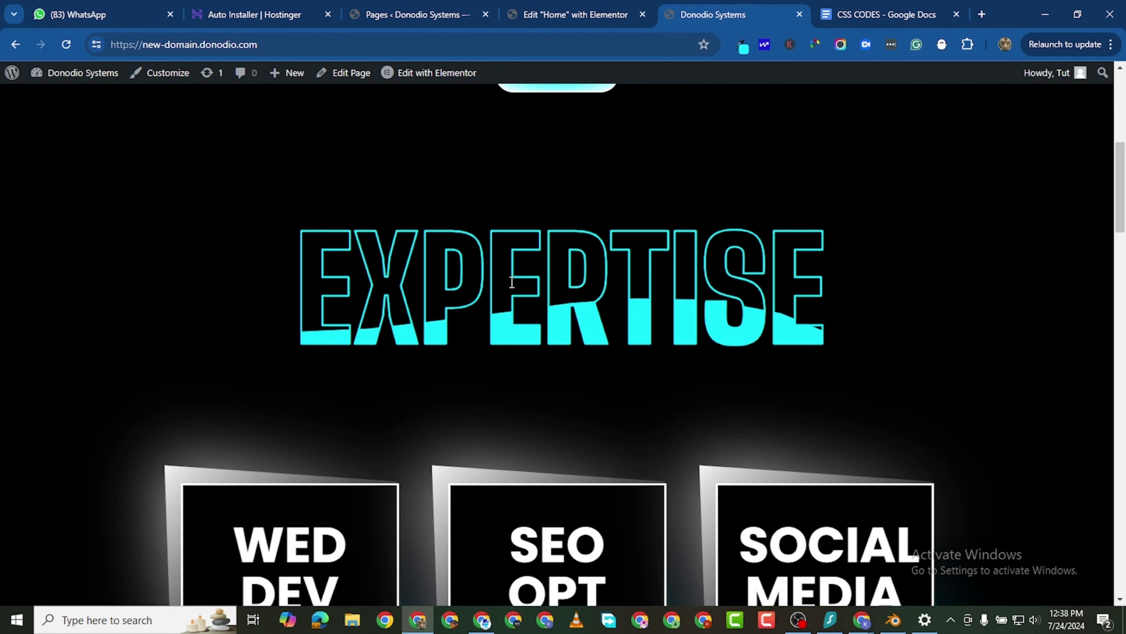
scroll(510, 274, down, 2)
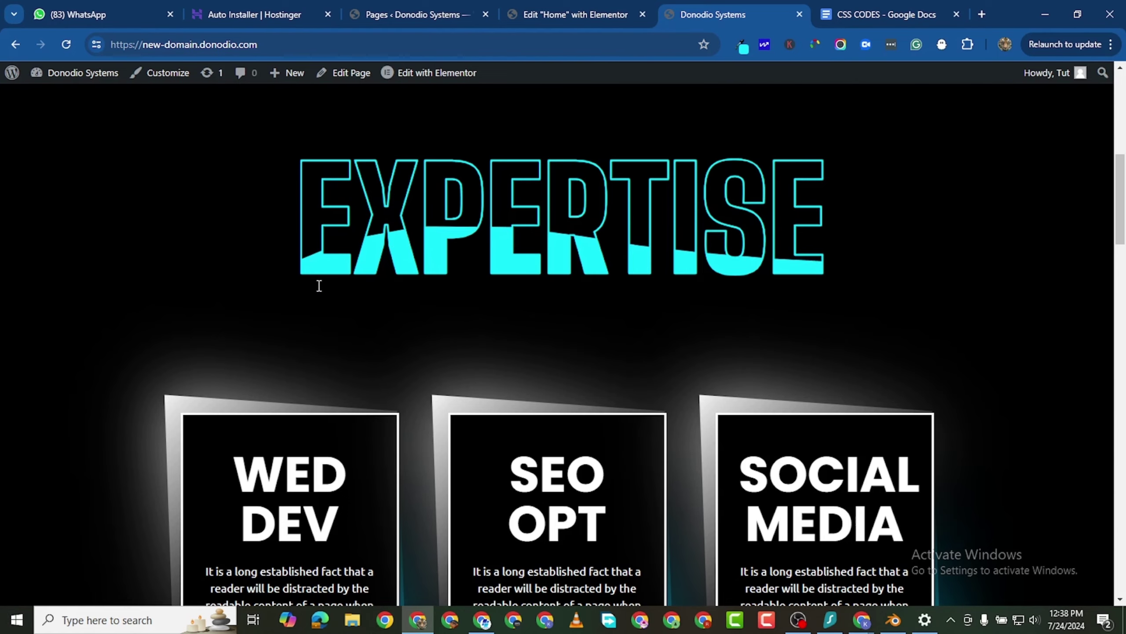
scroll(344, 340, down, 2)
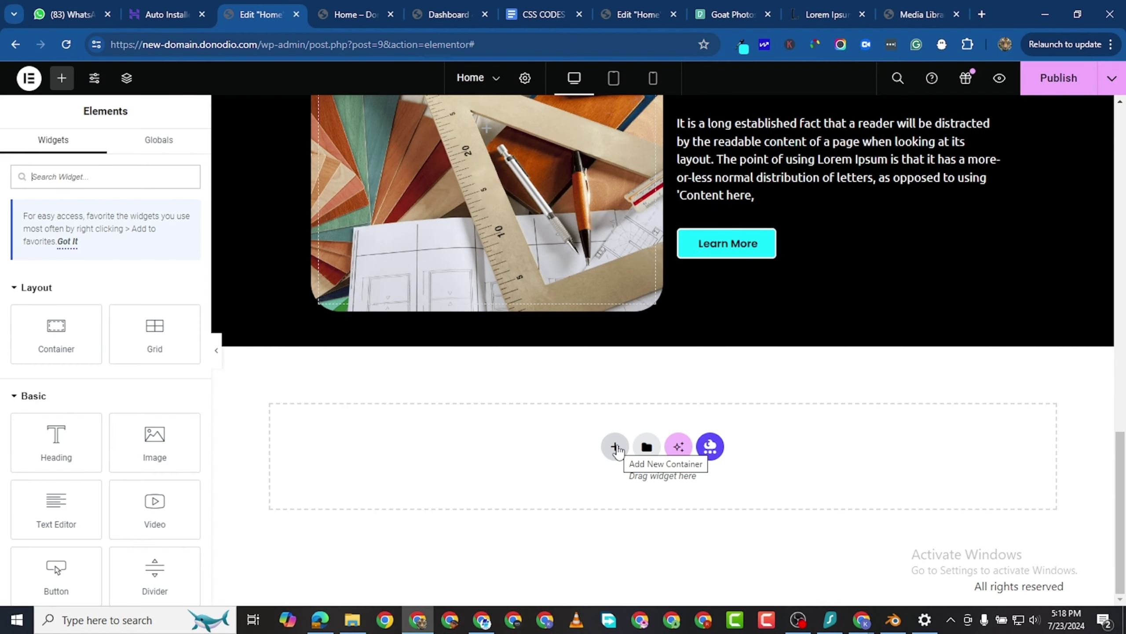
Add a single-column Flexbox container below the portfolio section and give it a solid #000000 background.
click(617, 447)
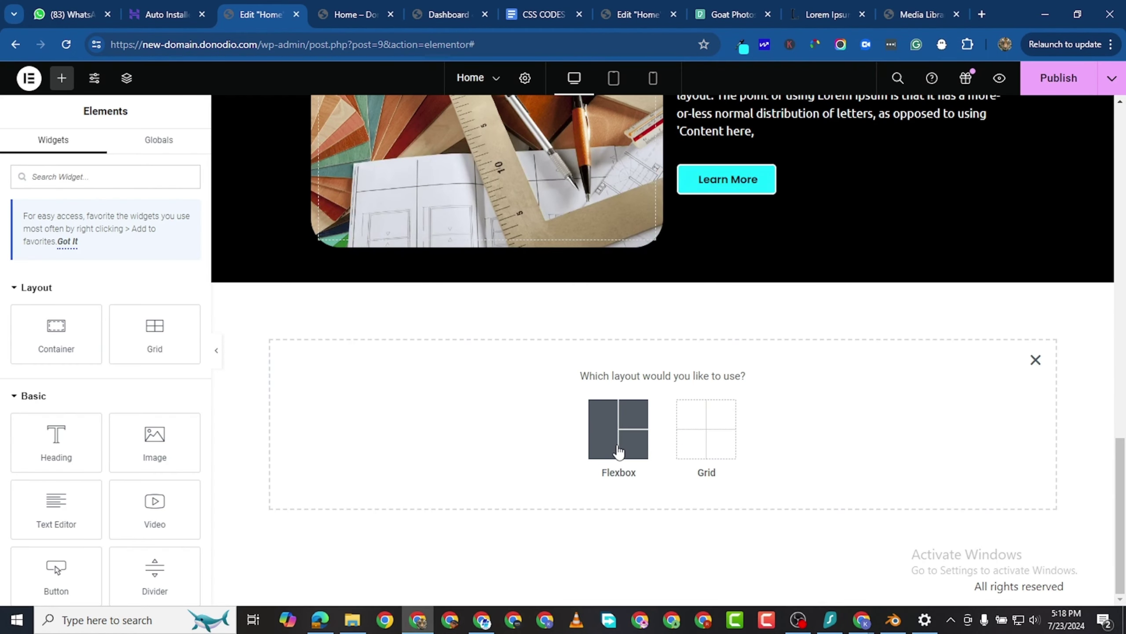
click(611, 432)
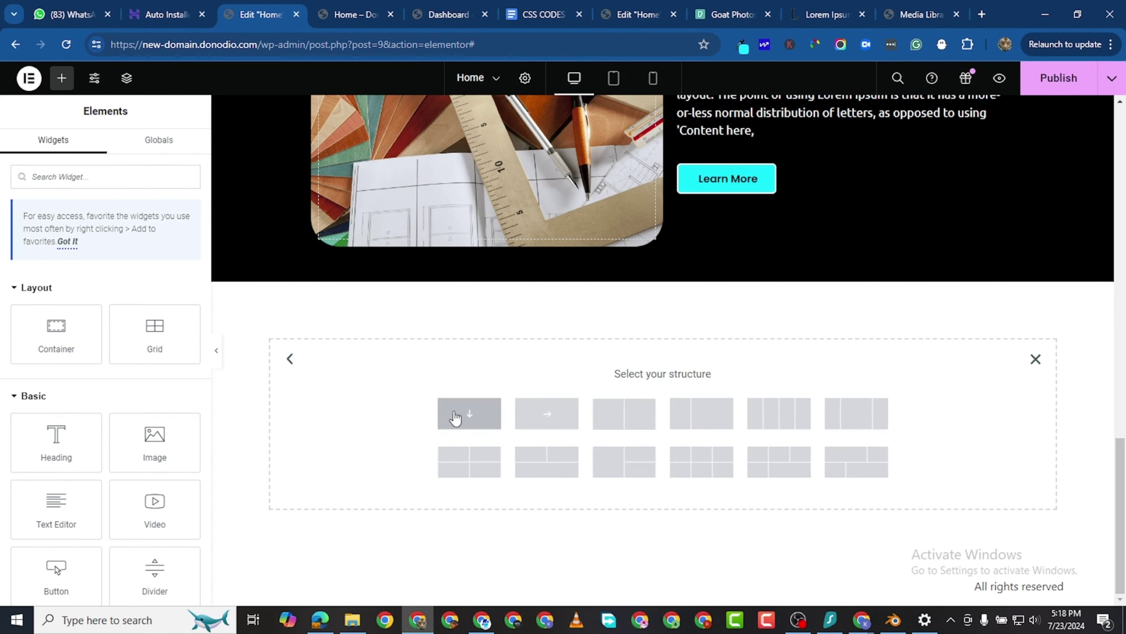
click(467, 419)
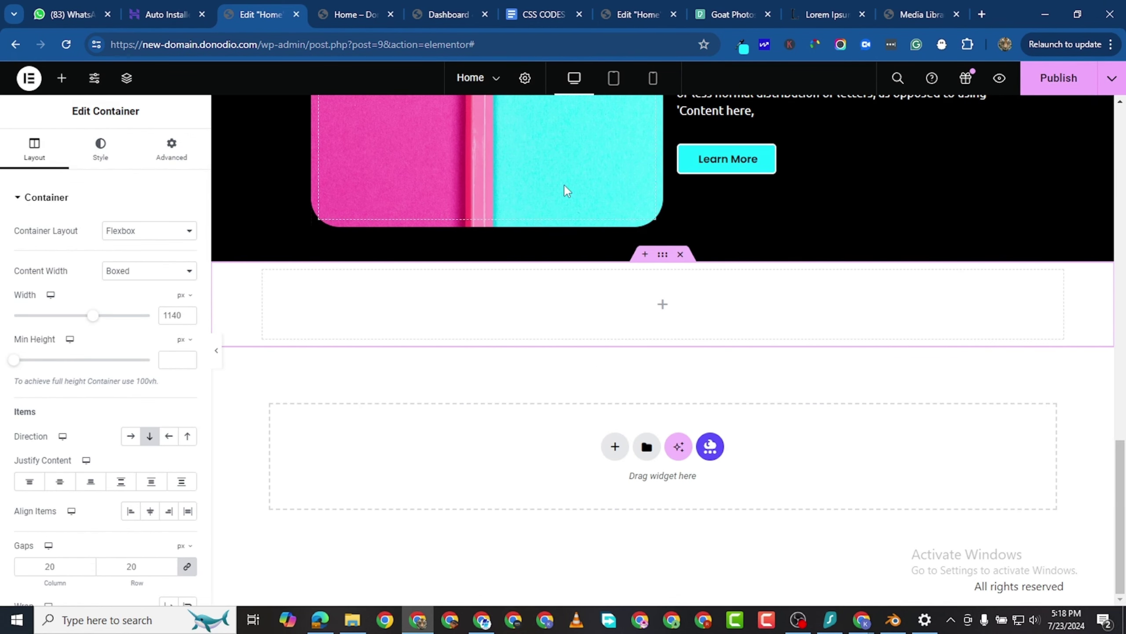
click(100, 149)
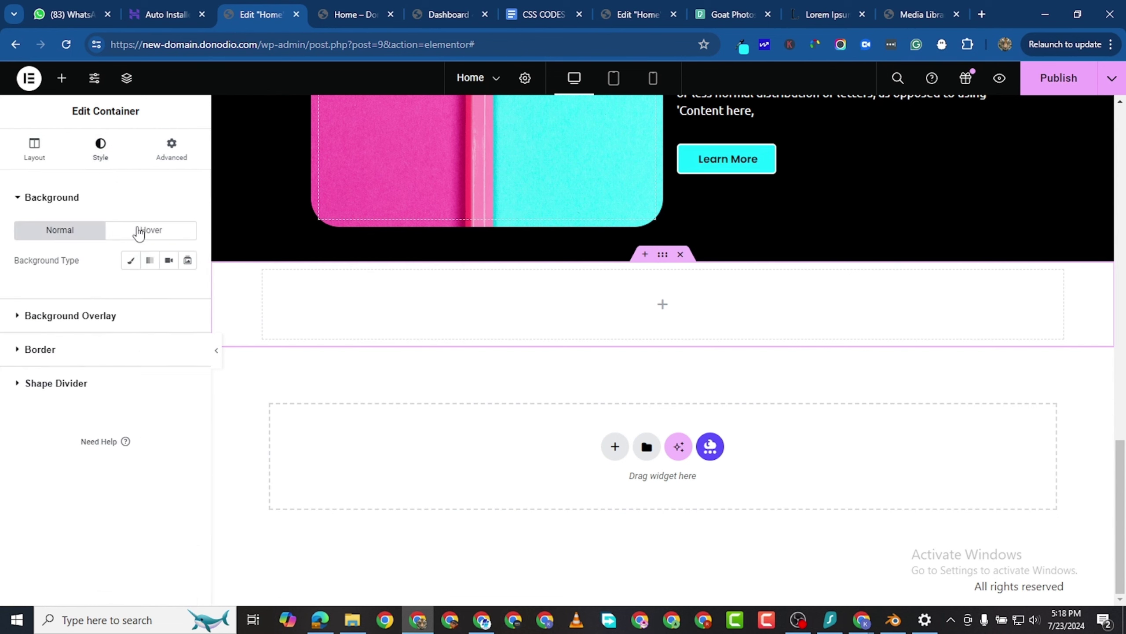
click(131, 260)
click(188, 290)
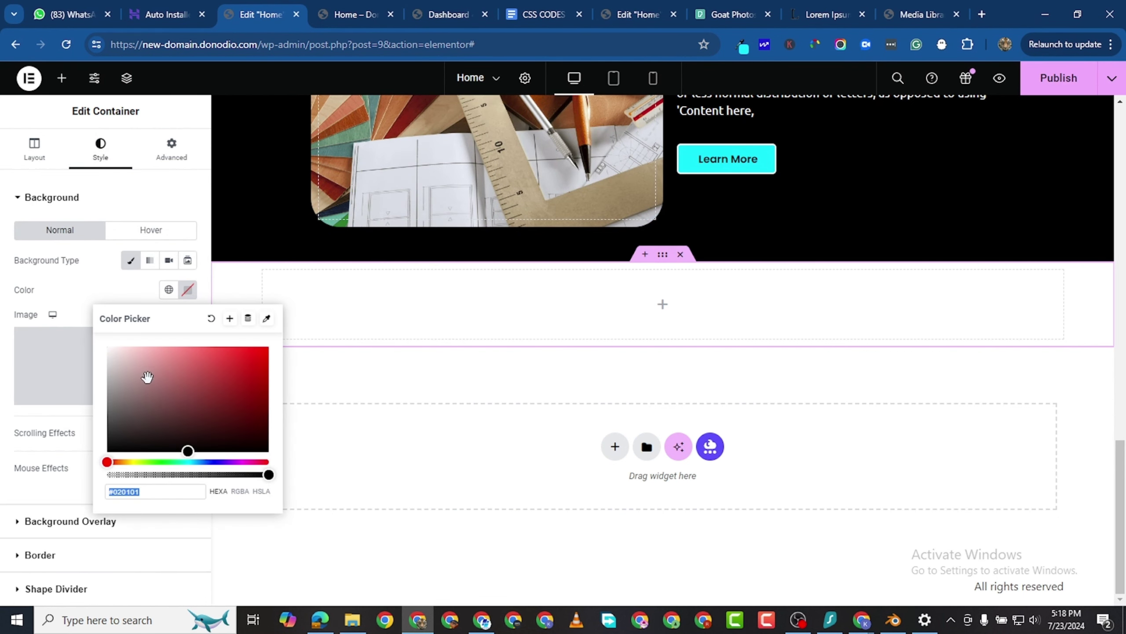
drag(133, 435, 61, 534)
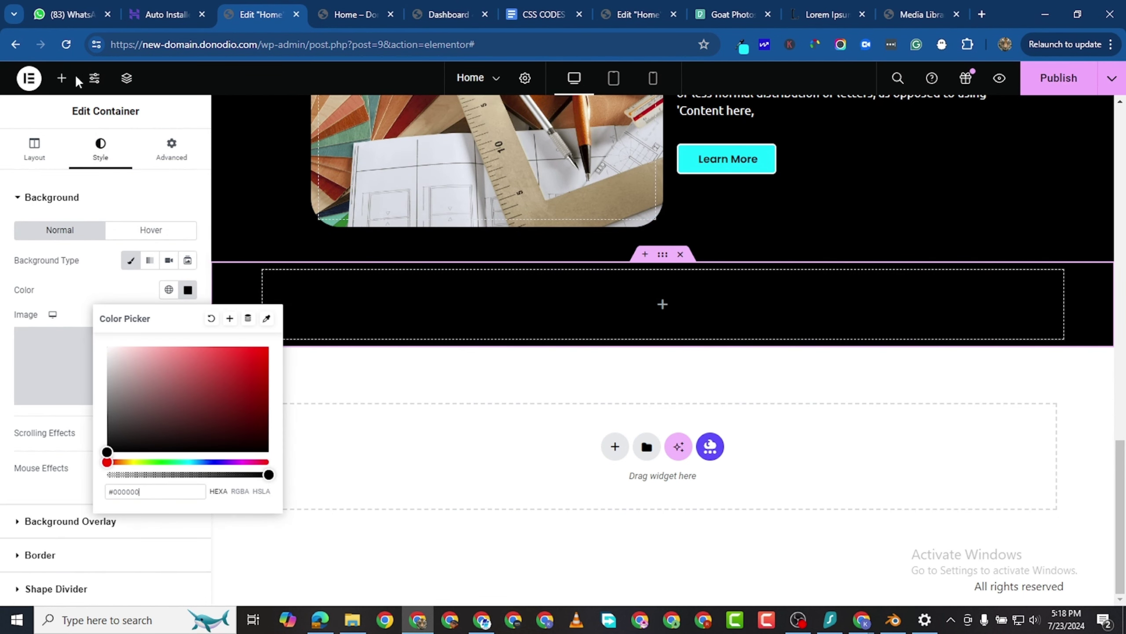
Add a Heading widget inside the black container and set its title to EXPERTISE.
click(62, 77)
drag(64, 417, 686, 304)
triple_click(72, 249)
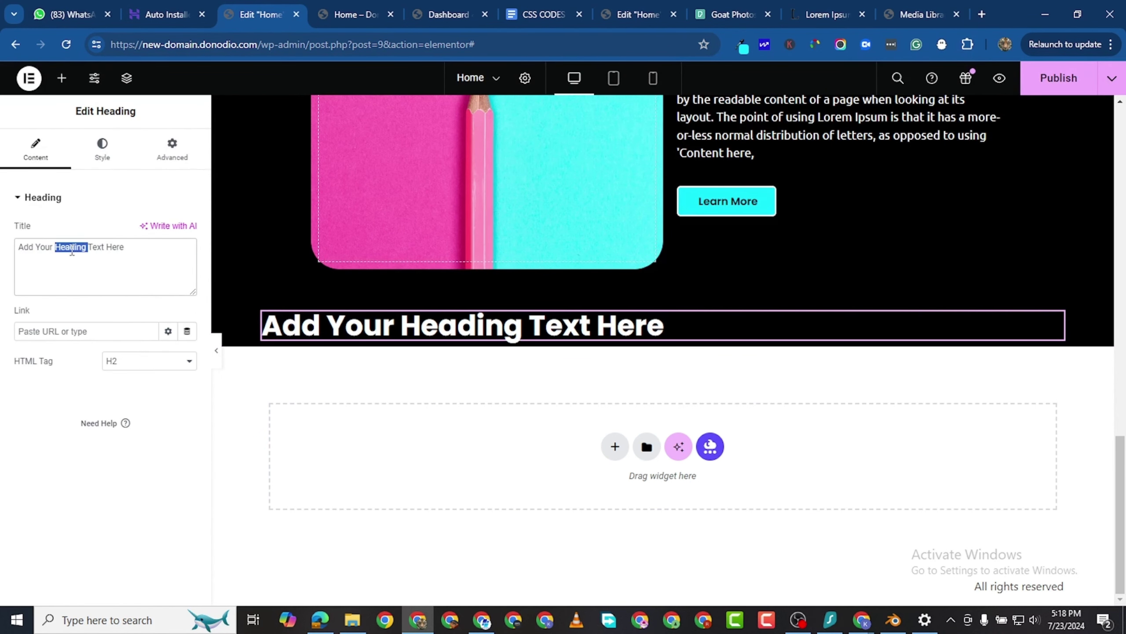
text(E)
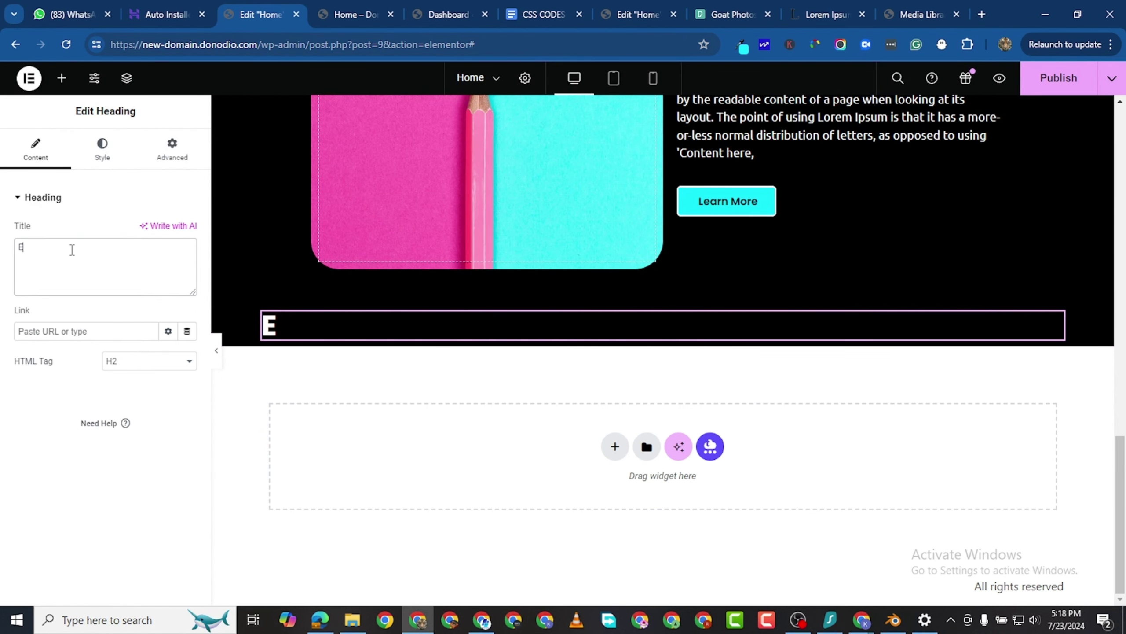
text(XPERTIS)
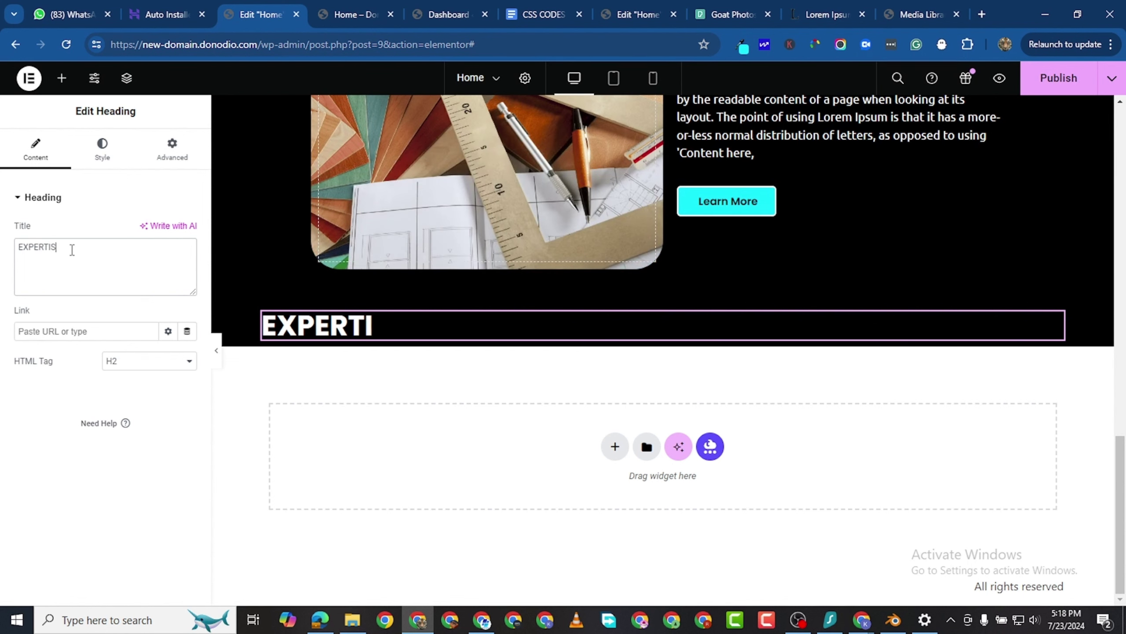
text(E)
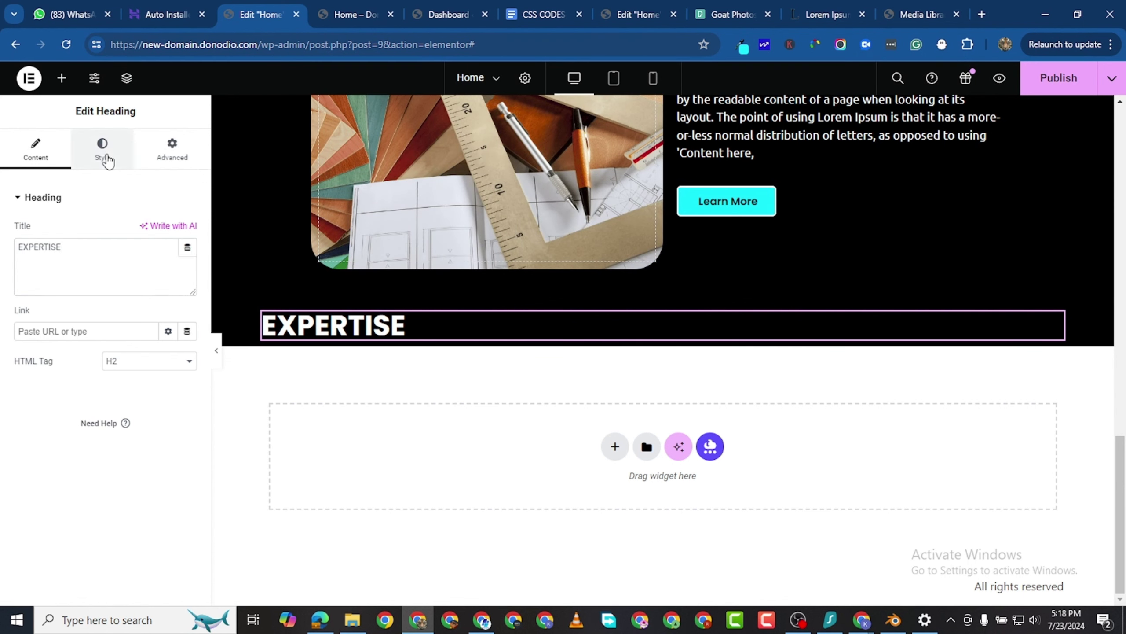
Center the EXPERTISE heading and set its font family to Big Shoulders Display.
click(107, 160)
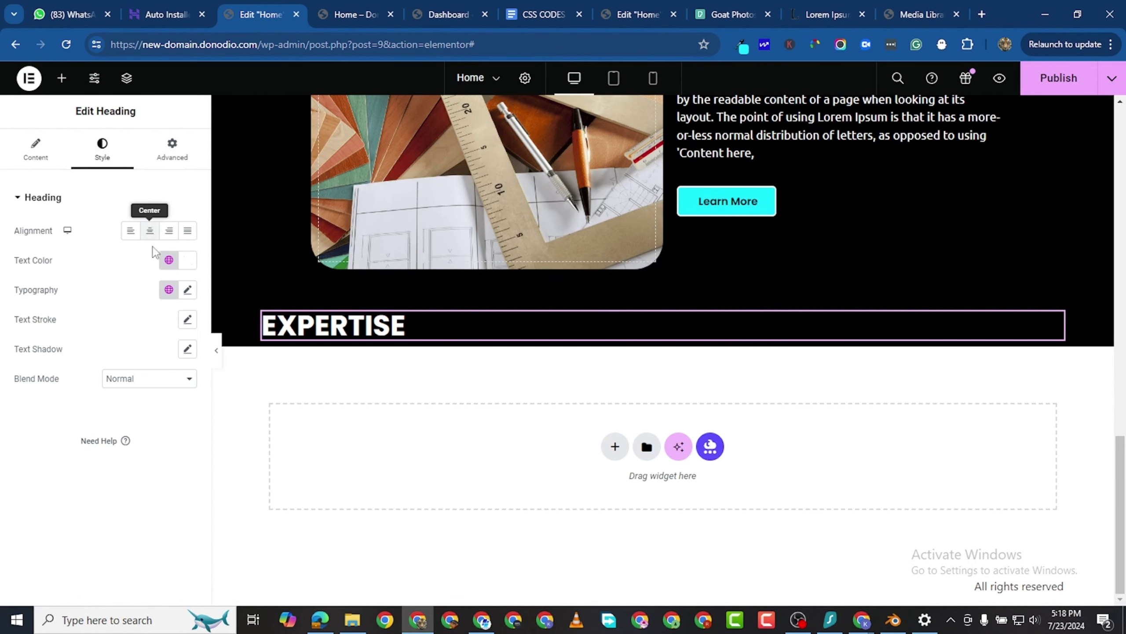
click(149, 230)
click(187, 291)
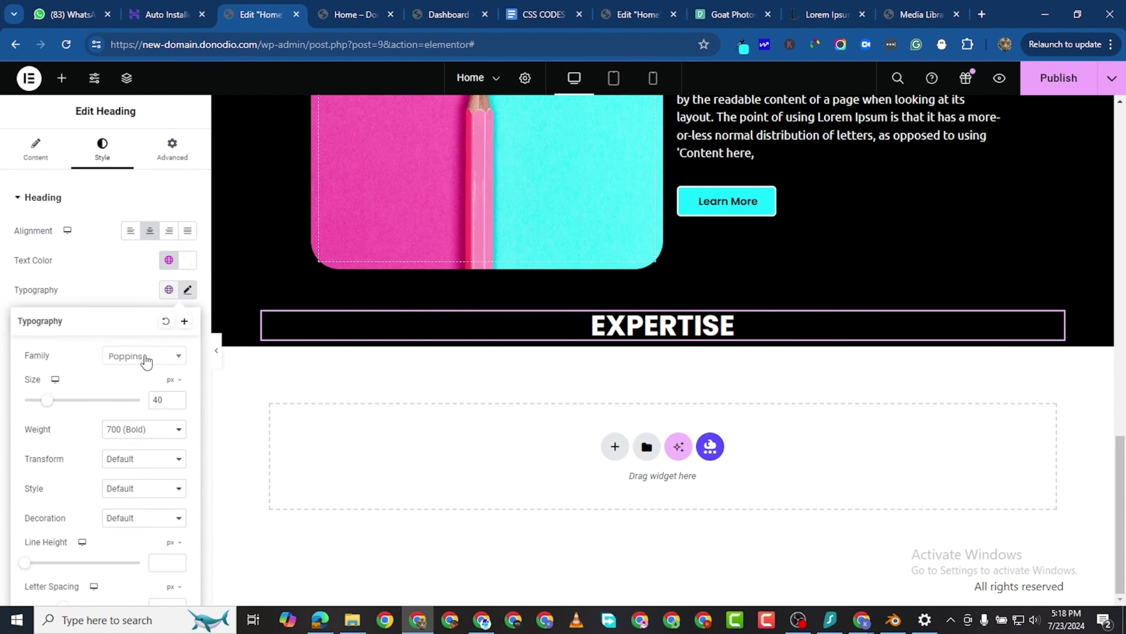
click(141, 356)
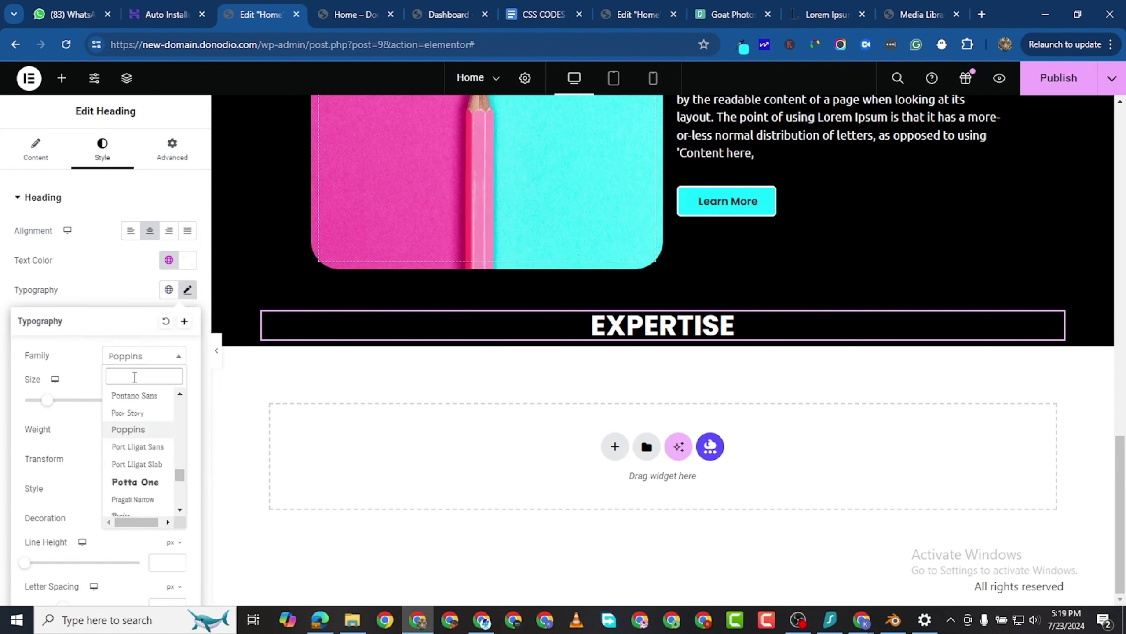
text(SHOUL)
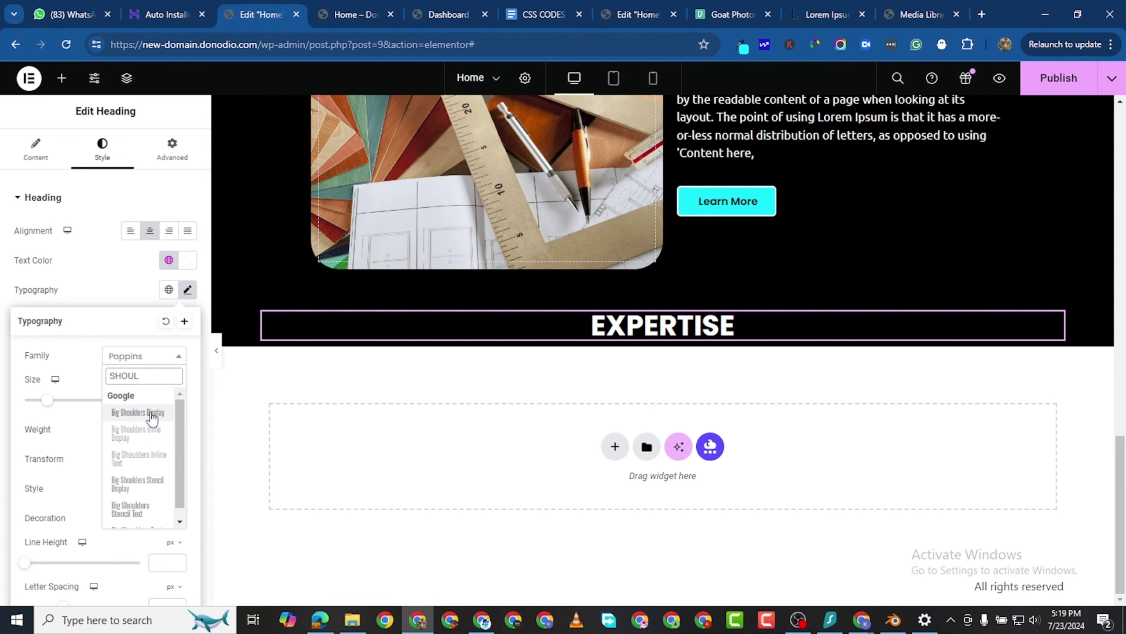
click(149, 412)
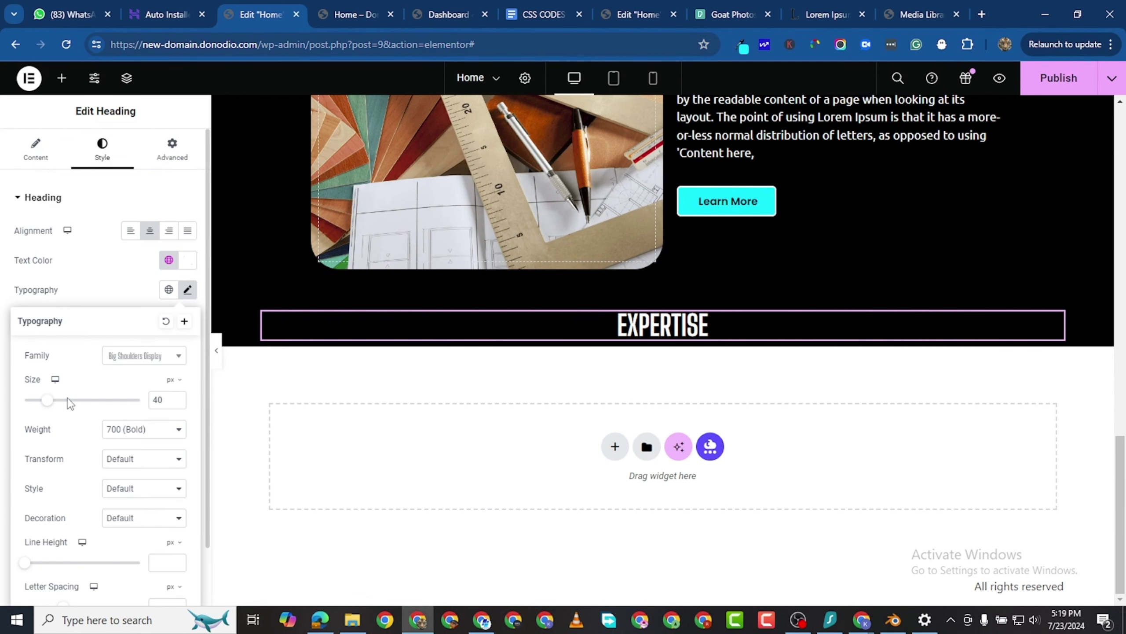
Set the EXPERTISE heading's font size to 200 px and choose a heavier font weight.
drag(47, 399, 141, 413)
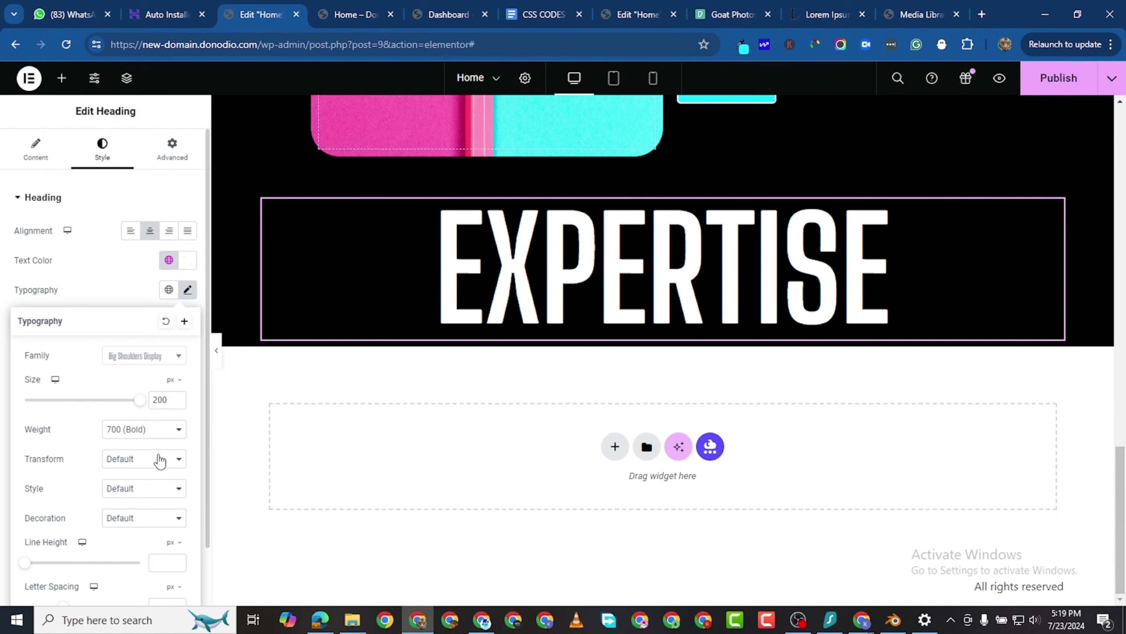
click(148, 430)
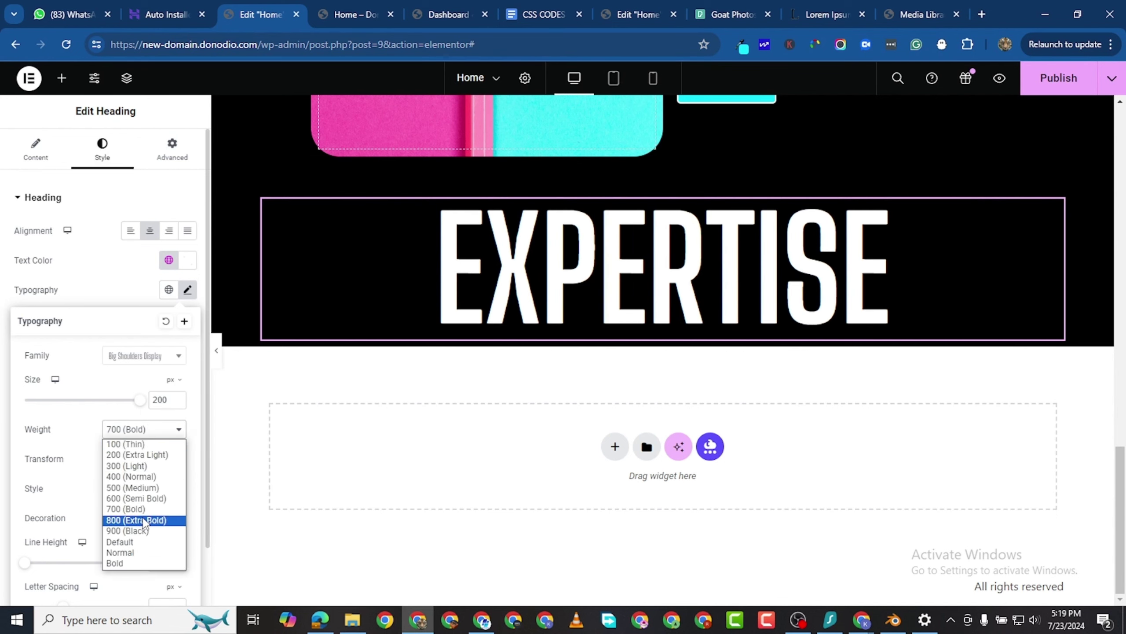
key(Escape)
click(124, 542)
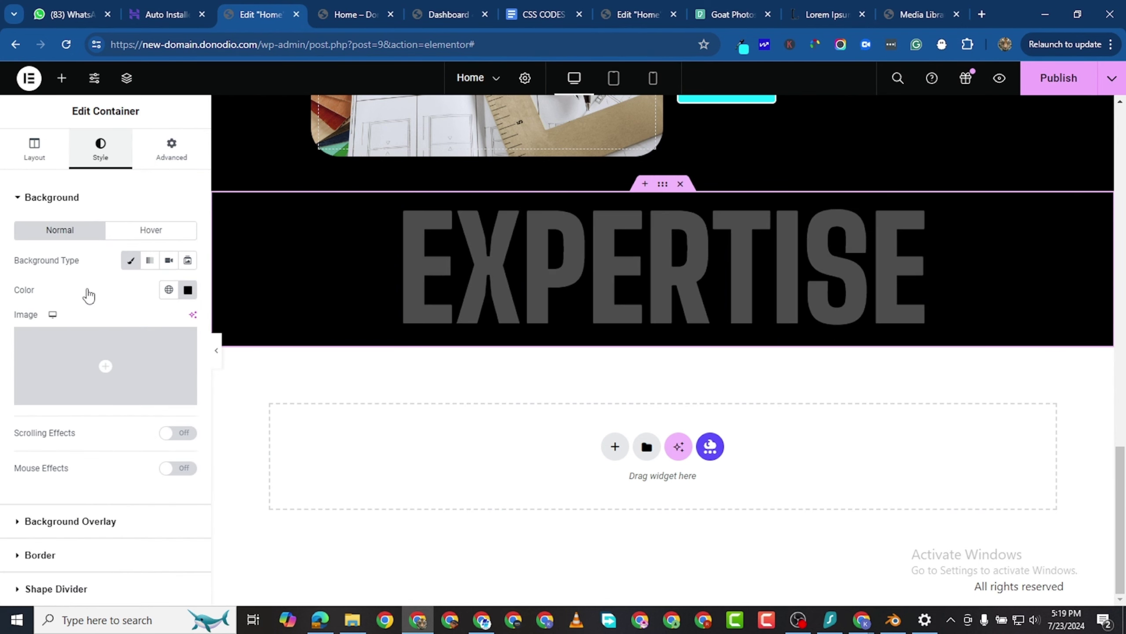
Unlink the black container's padding values and set its top padding to 80 px, with the other sides at 0.
click(171, 149)
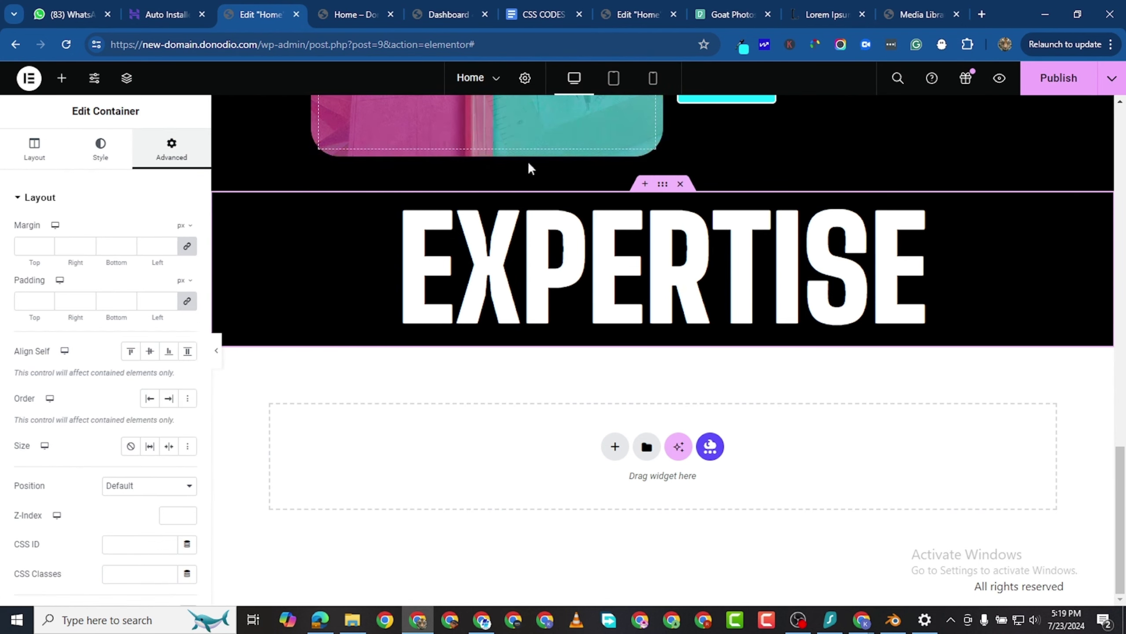
click(187, 301)
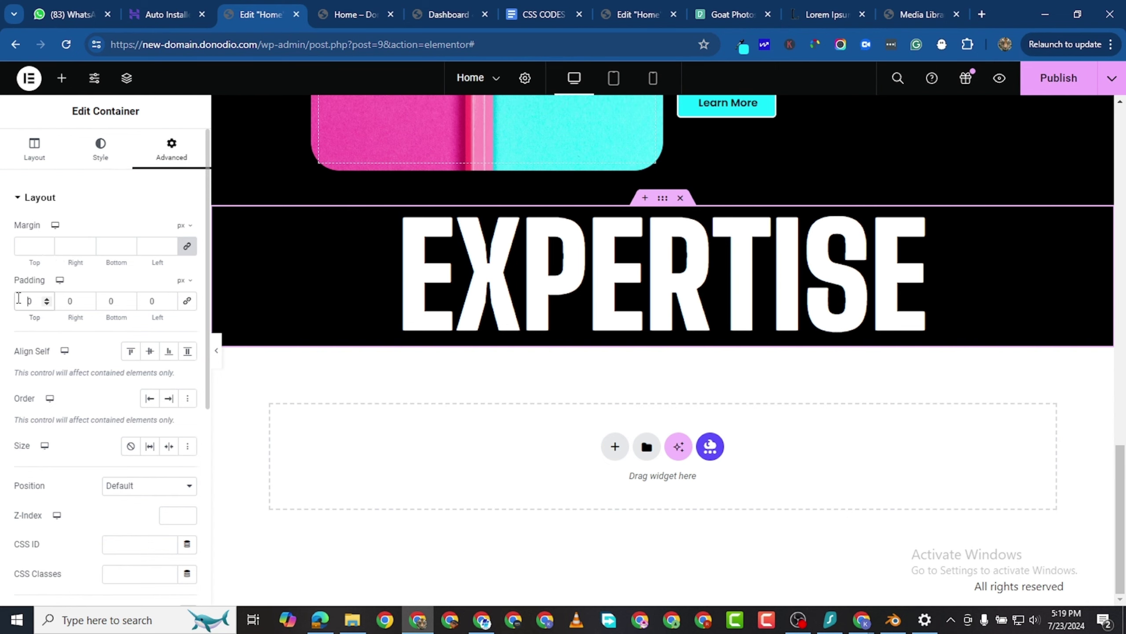
text(6)
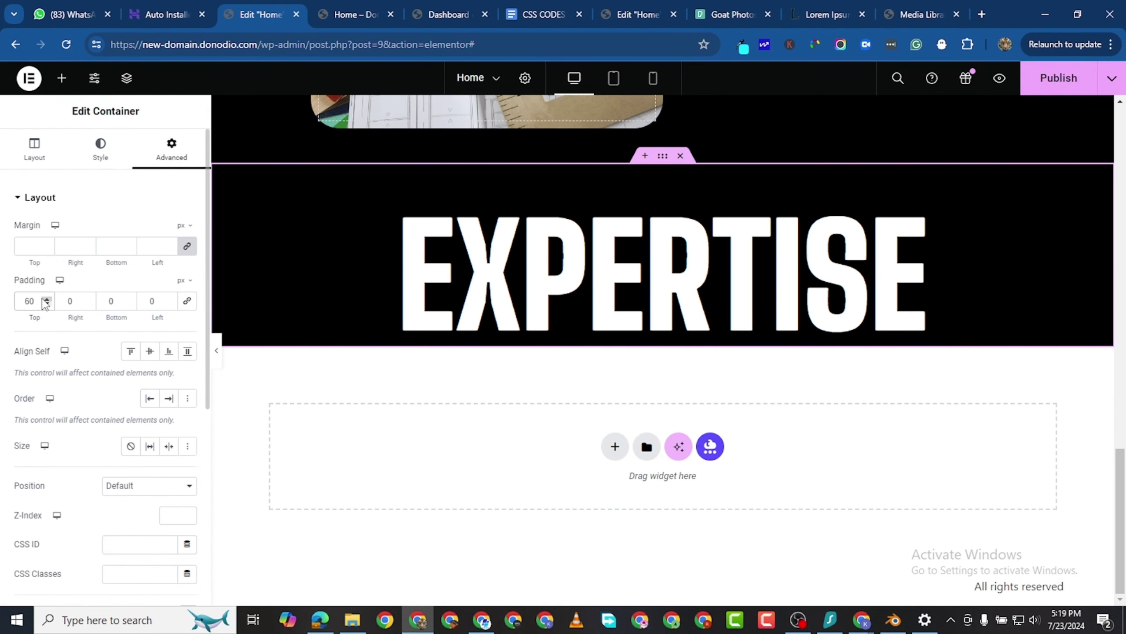
drag(46, 299, 46, 302)
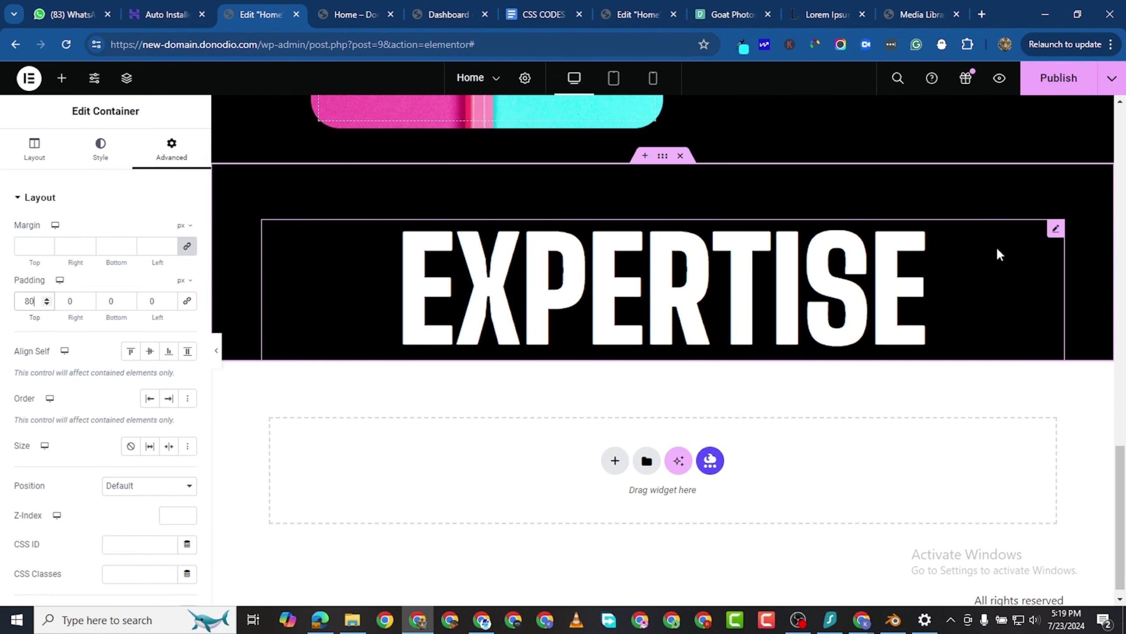
Duplicate the EXPERTISE heading within the black container.
right_click(1054, 231)
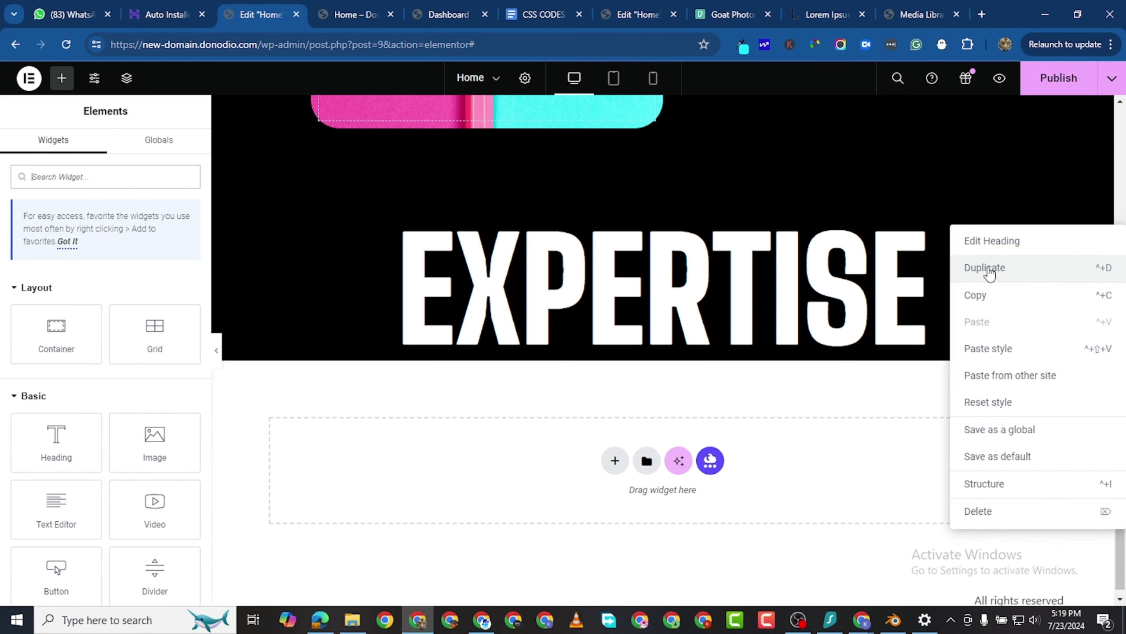
click(988, 268)
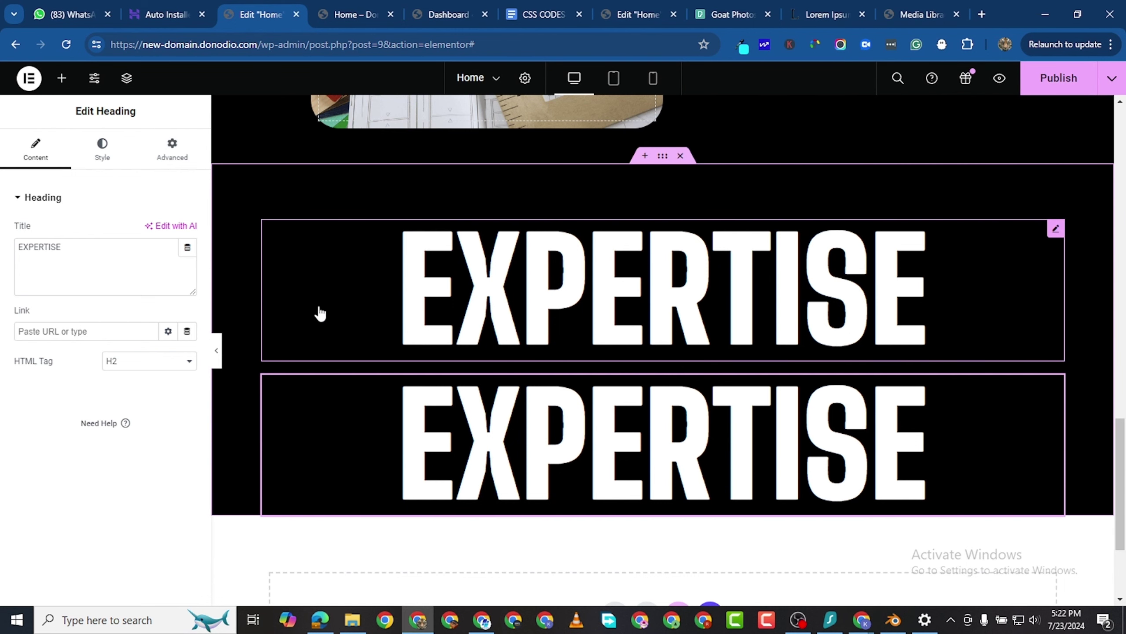
Paste custom CSS into the upper EXPERTISE heading: selector{ -webkit-text-stroke: 2px #15e8fd; }.
click(102, 149)
click(172, 149)
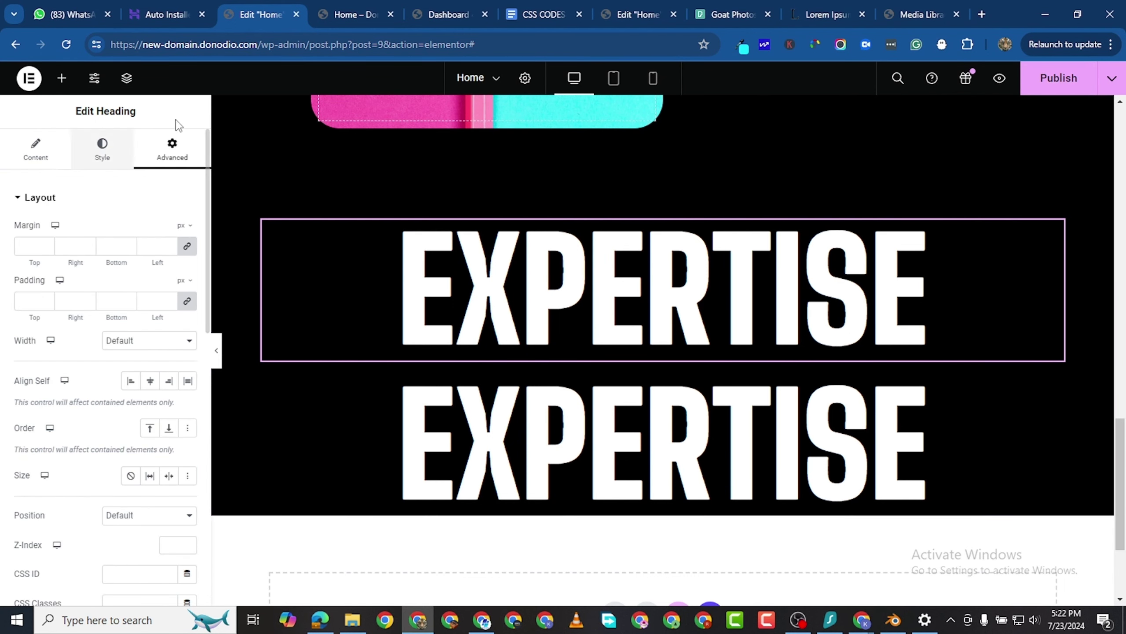
scroll(79, 488, down, 12)
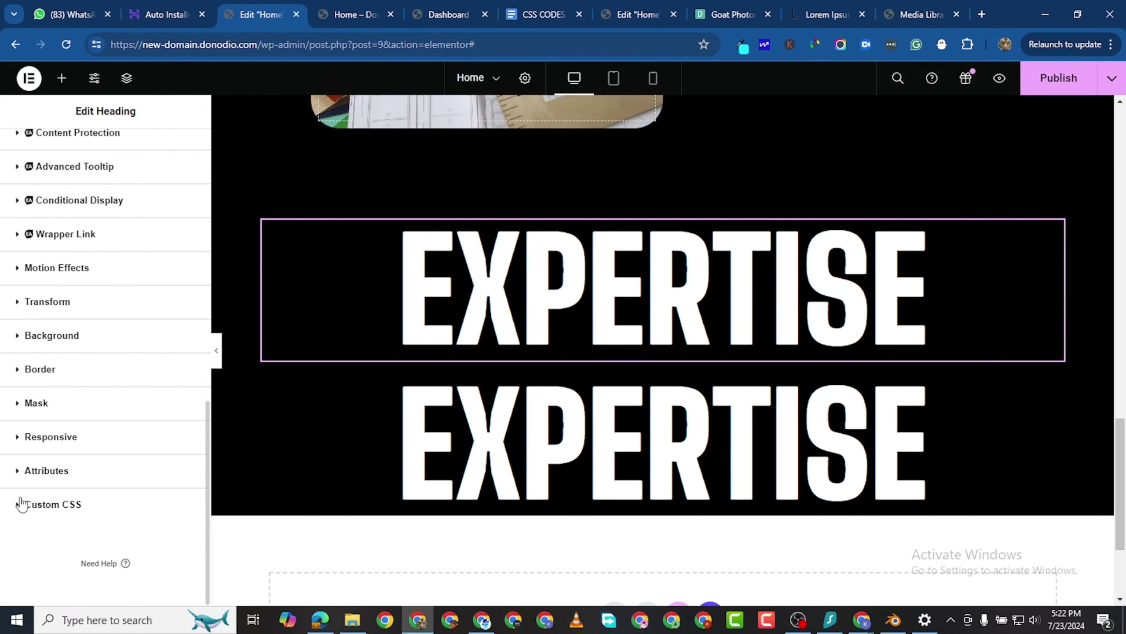
click(22, 505)
scroll(105, 537, down, 6)
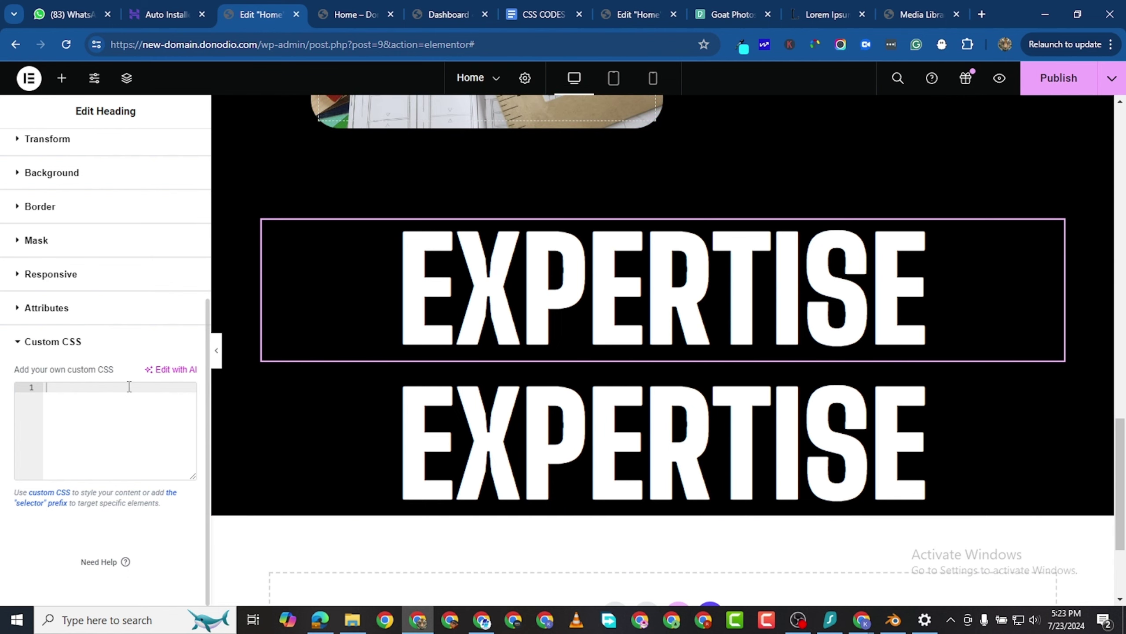
right_click(80, 389)
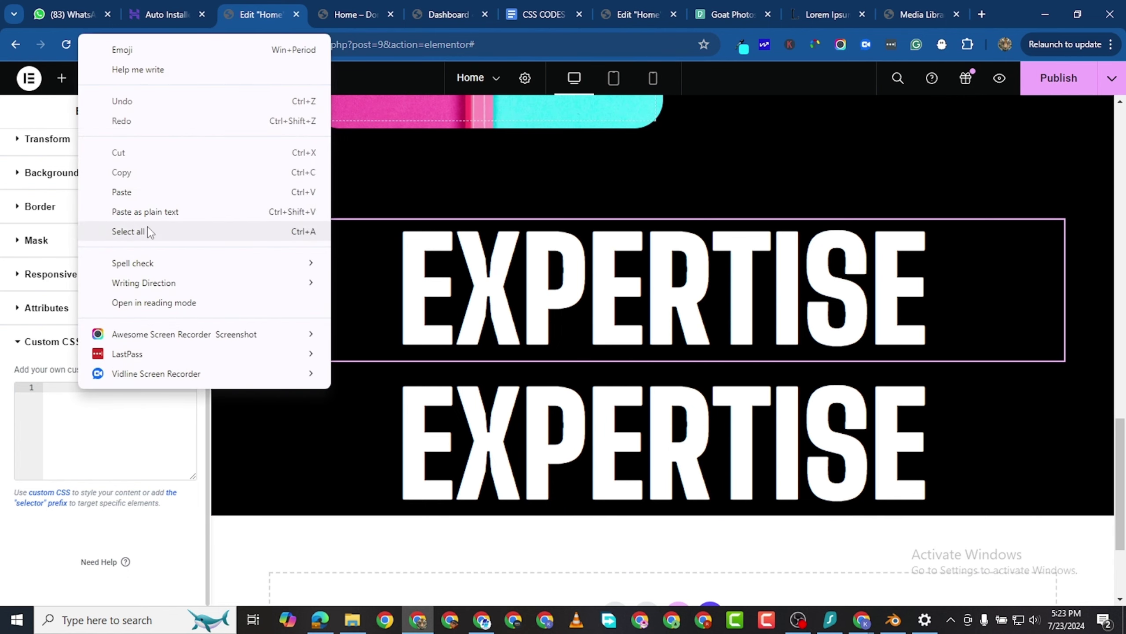
click(150, 194)
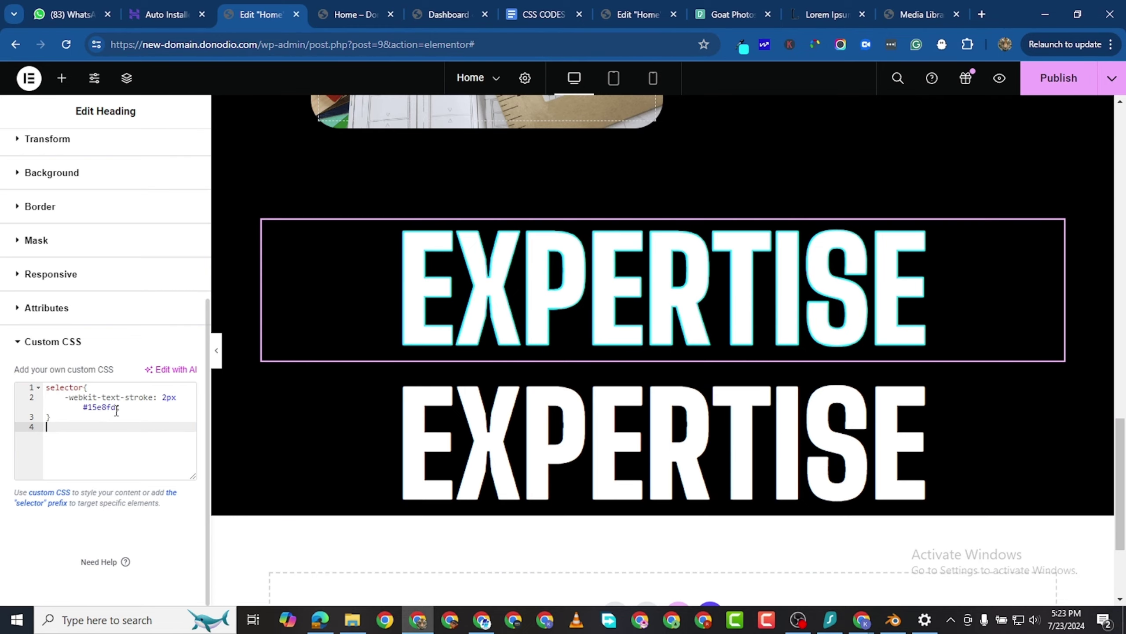
scroll(439, 174, up, 10)
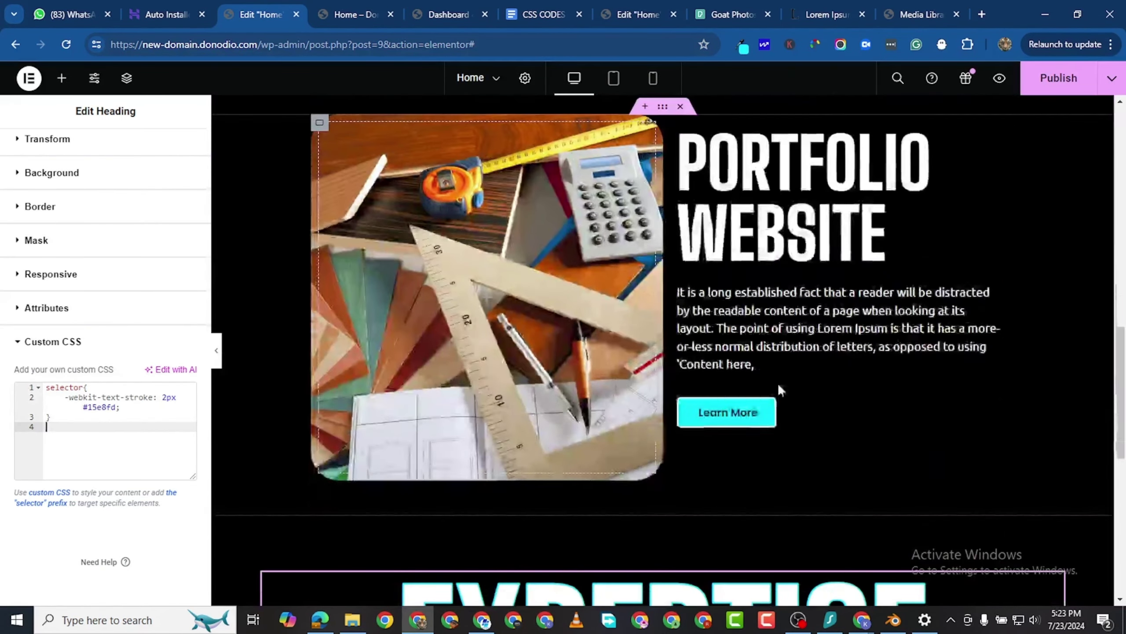
Change the upper EXPERTISE heading's text color to black, #000000.
scroll(728, 417, down, 8)
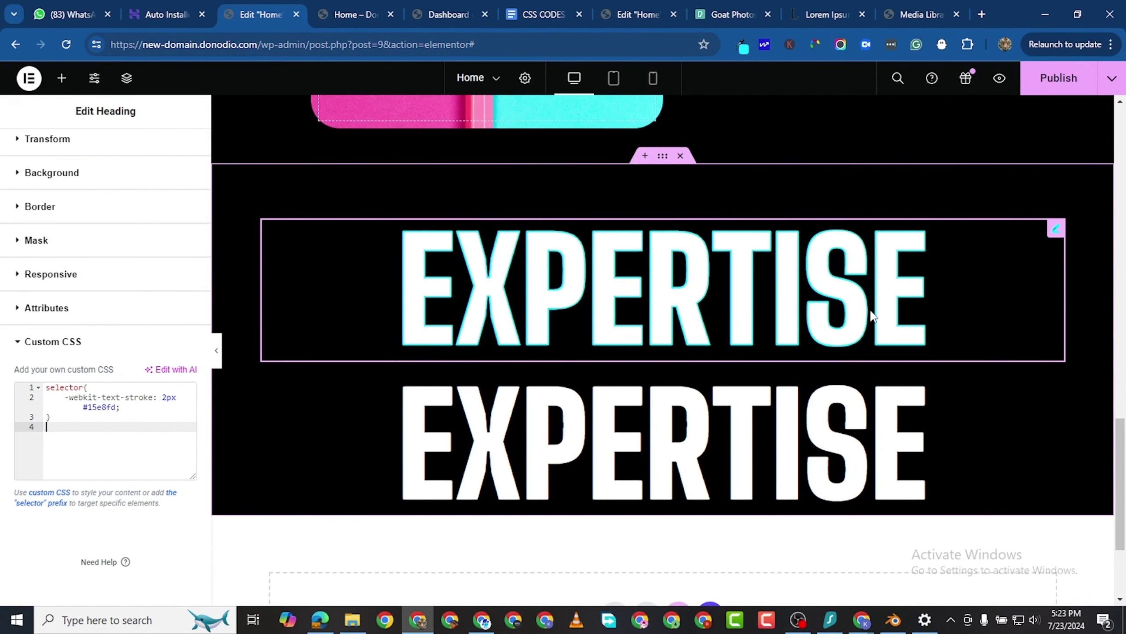
scroll(142, 207, up, 6)
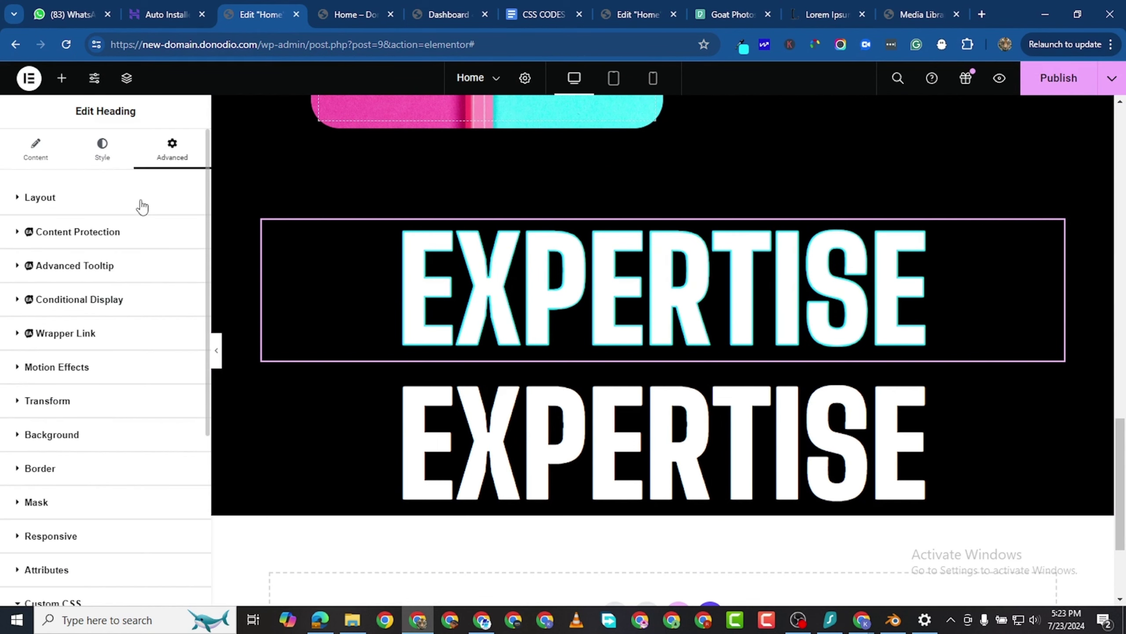
click(102, 151)
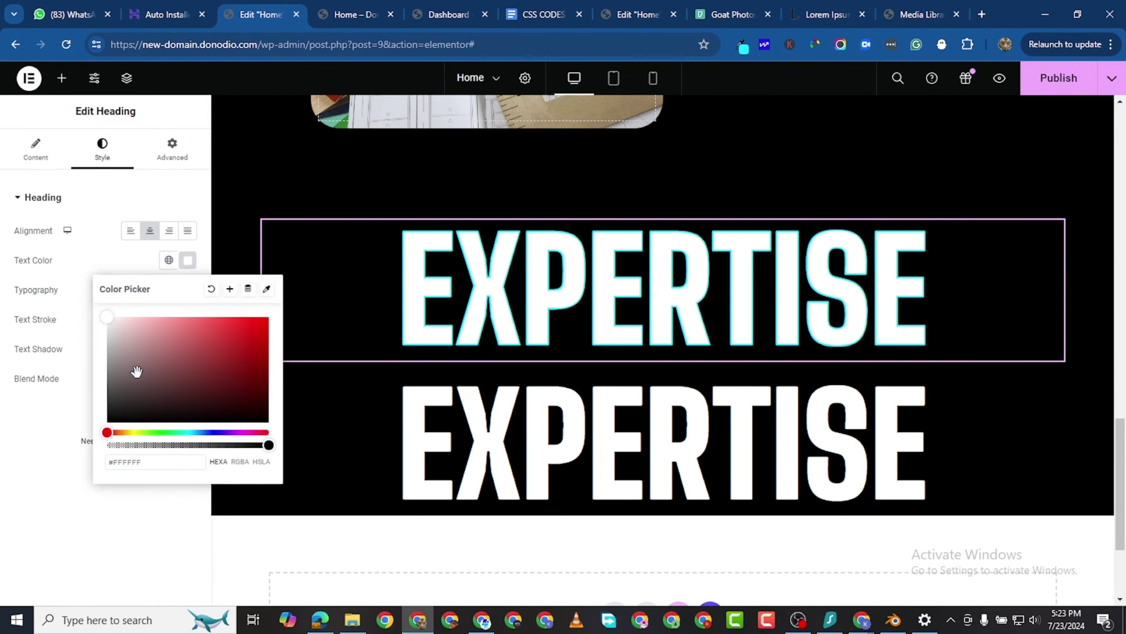
drag(108, 420, 89, 435)
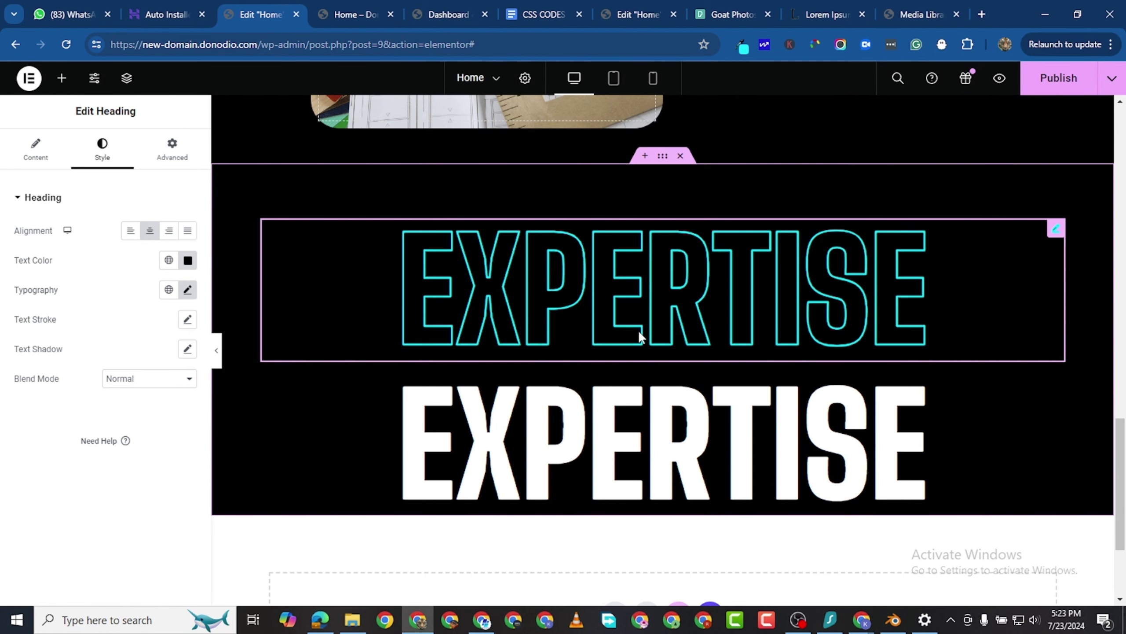
Reduce the opacity of the upper EXPERTISE heading's text color until the fill is transparent.
scroll(736, 432, up, 4)
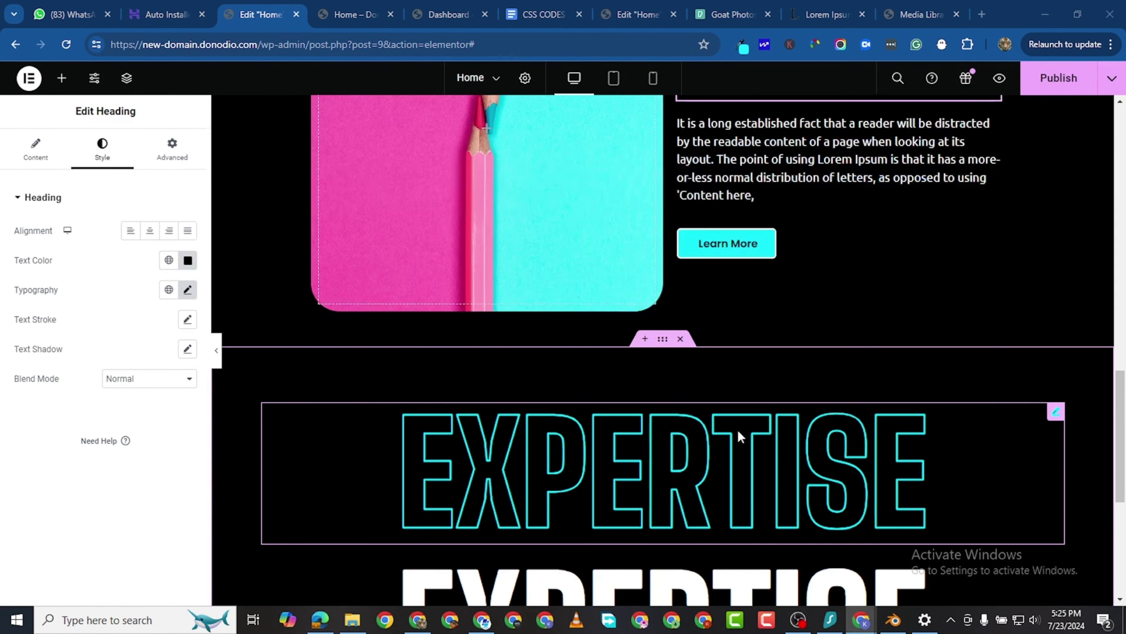
scroll(781, 435, down, 3)
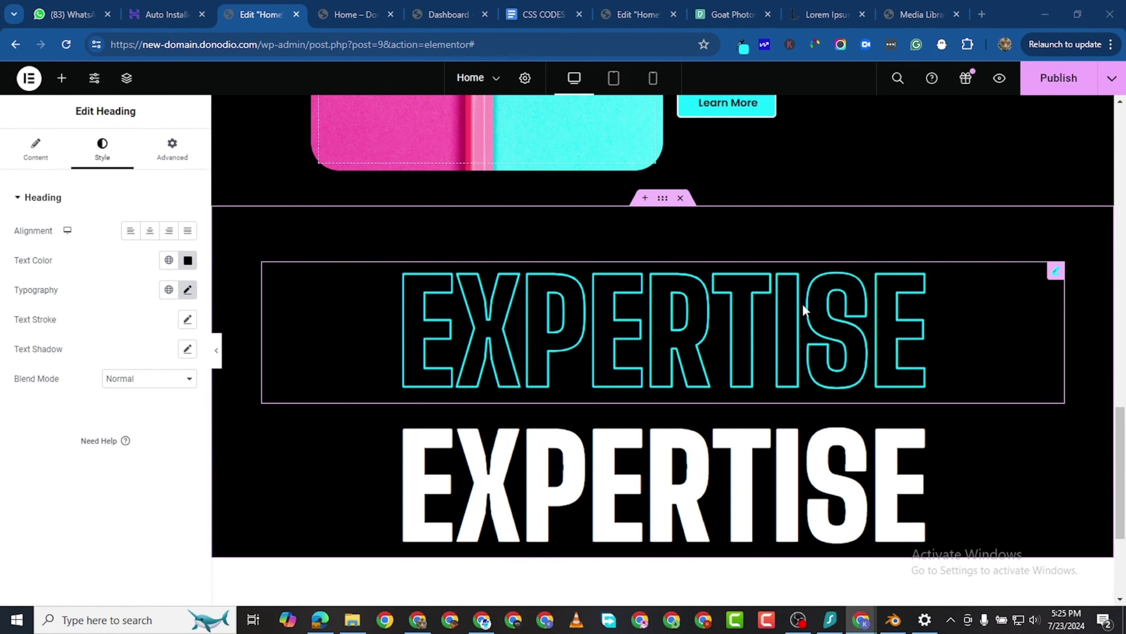
click(1058, 272)
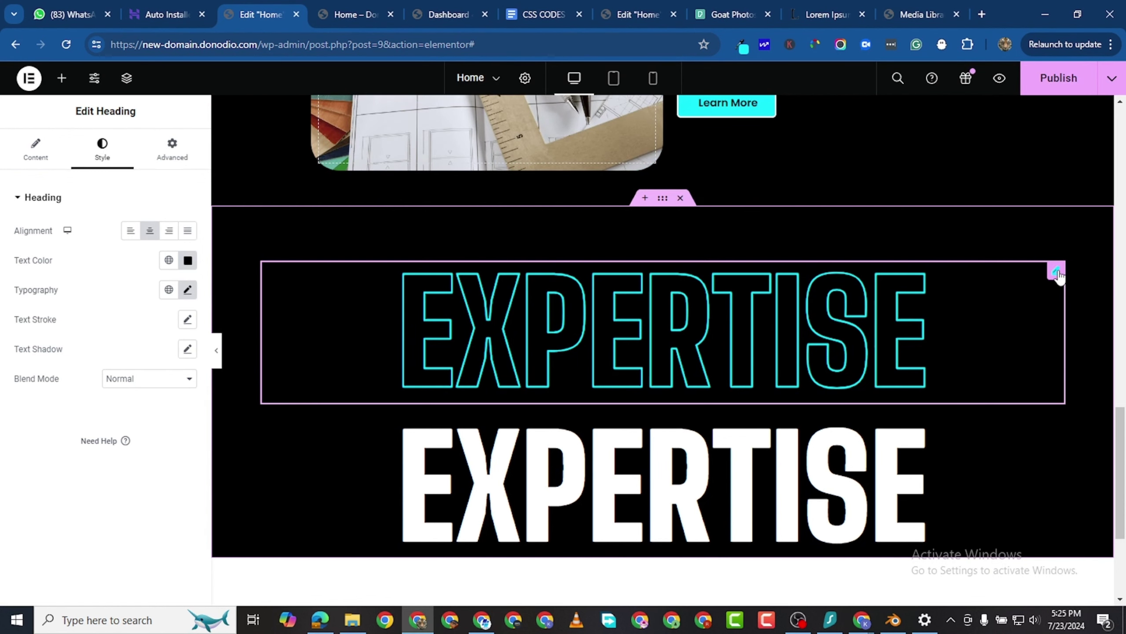
click(187, 260)
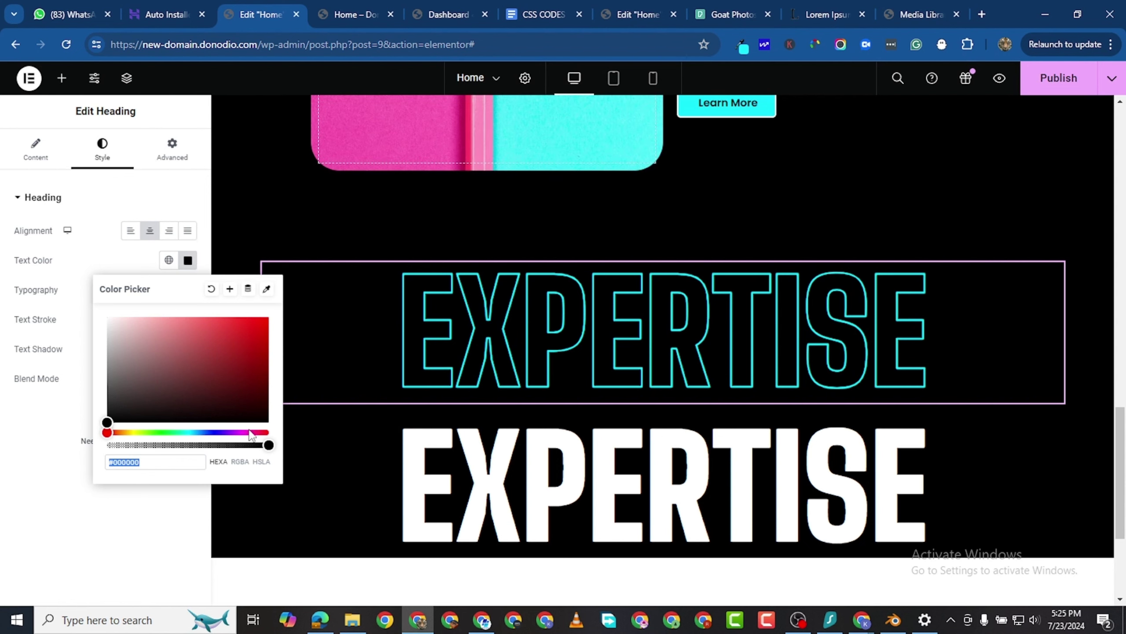
drag(268, 444, 122, 444)
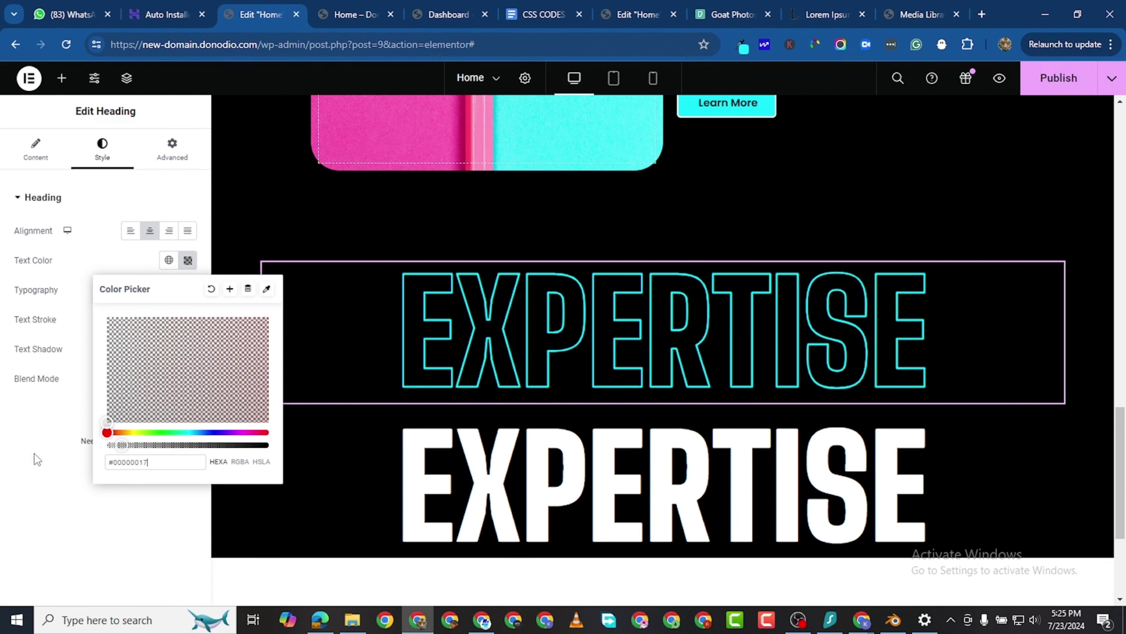
drag(38, 459, 3, 449)
click(4, 450)
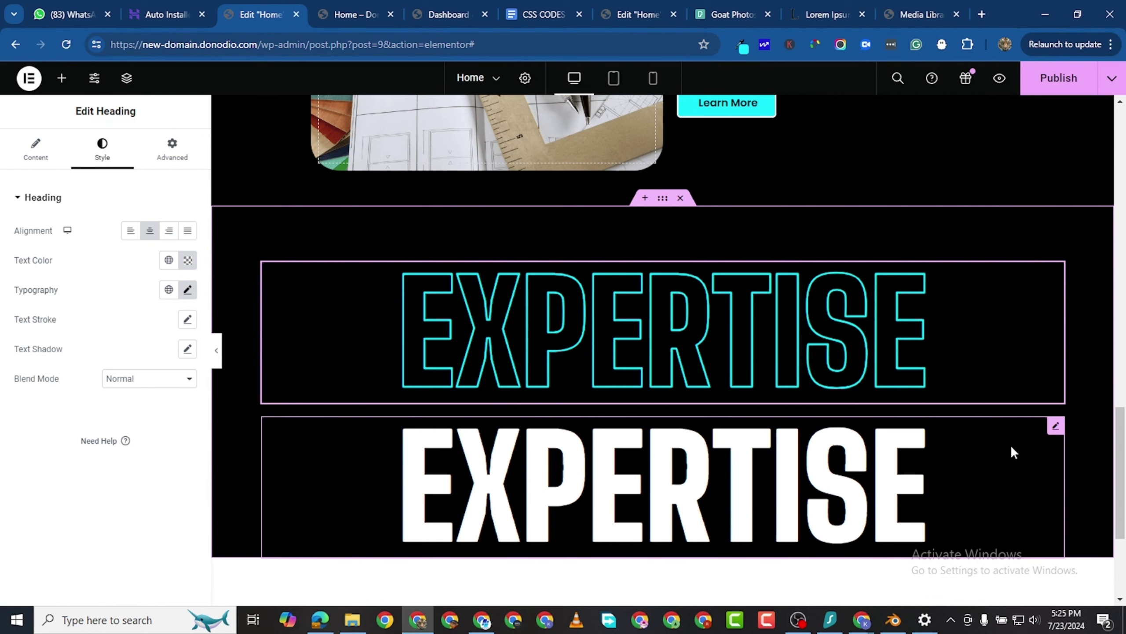
Copy the cyan hex code from the color picker extension and set the lower EXPERTISE heading's text color to #15e8fd.
scroll(956, 465, down, 3)
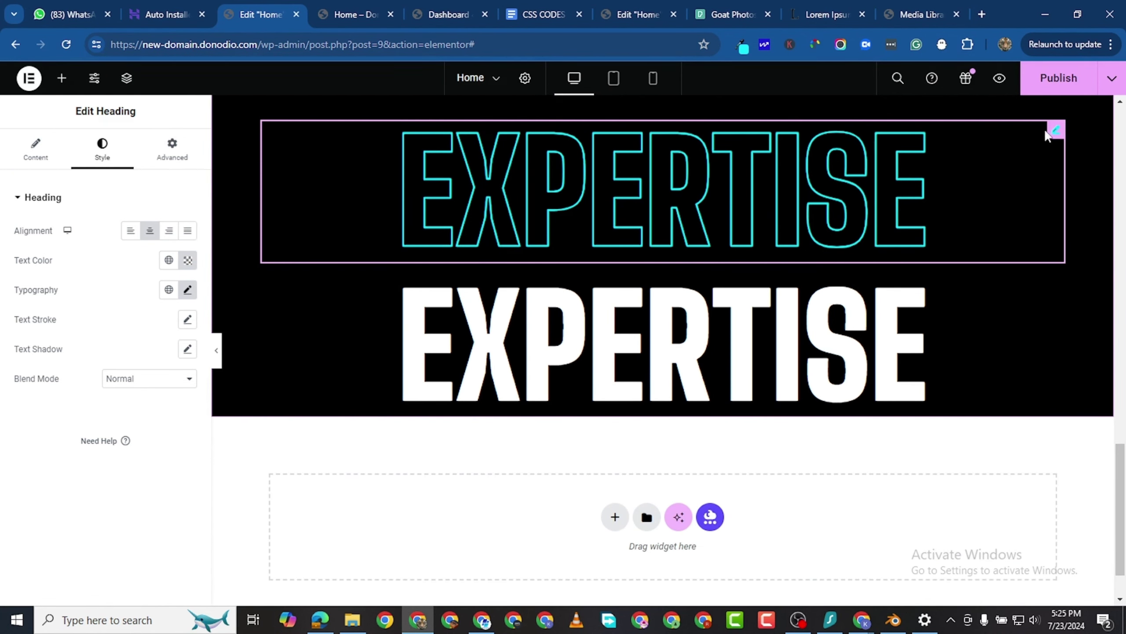
click(739, 44)
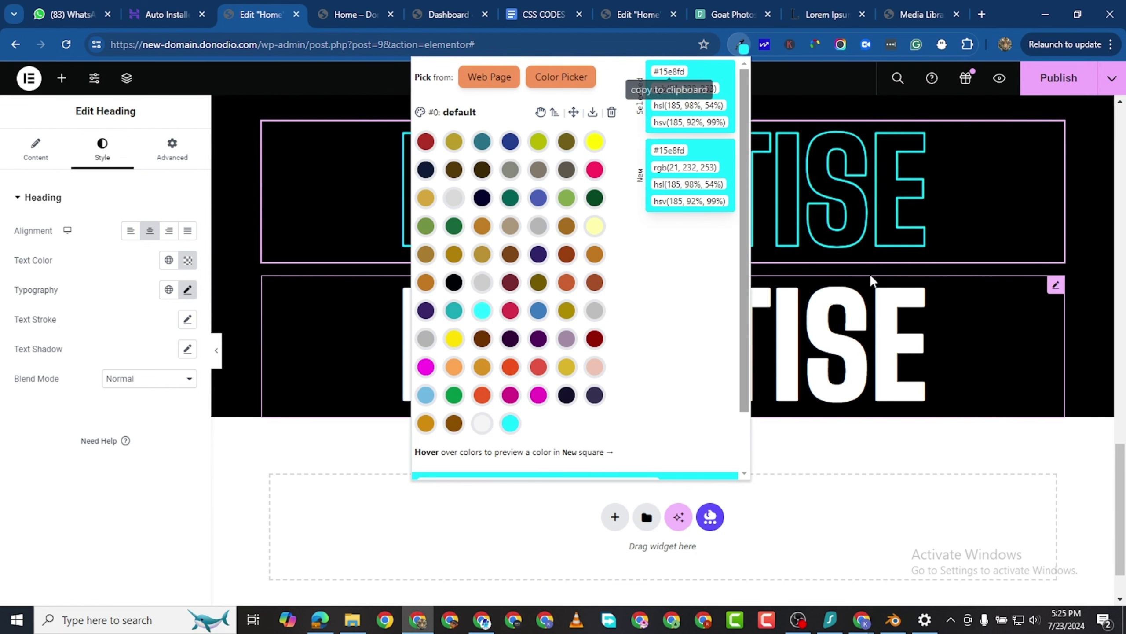
click(882, 284)
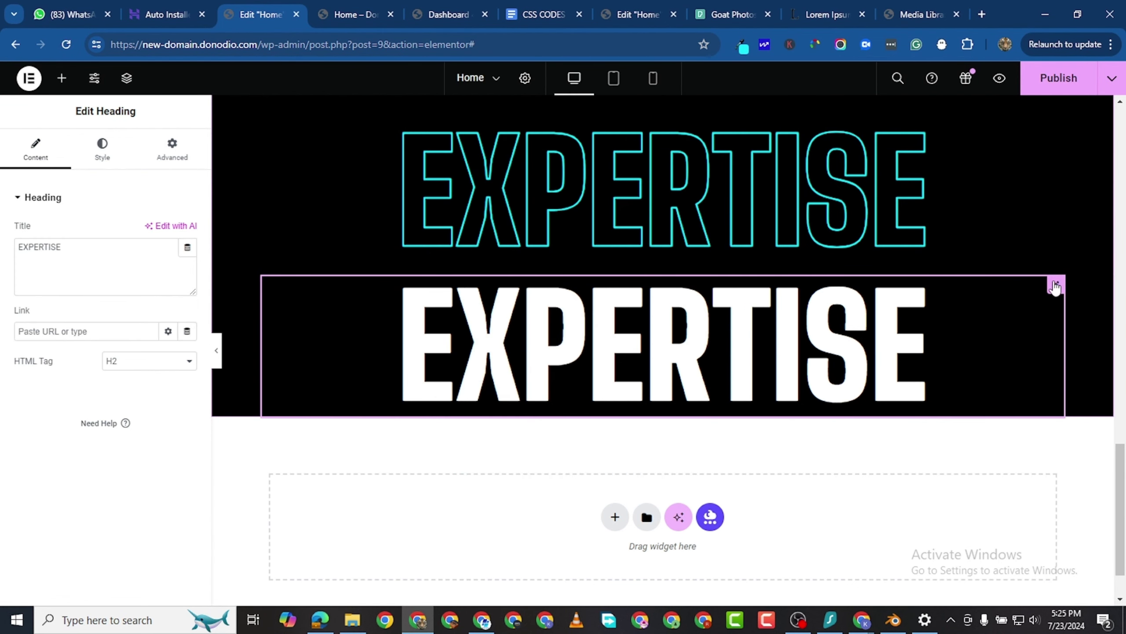
click(102, 149)
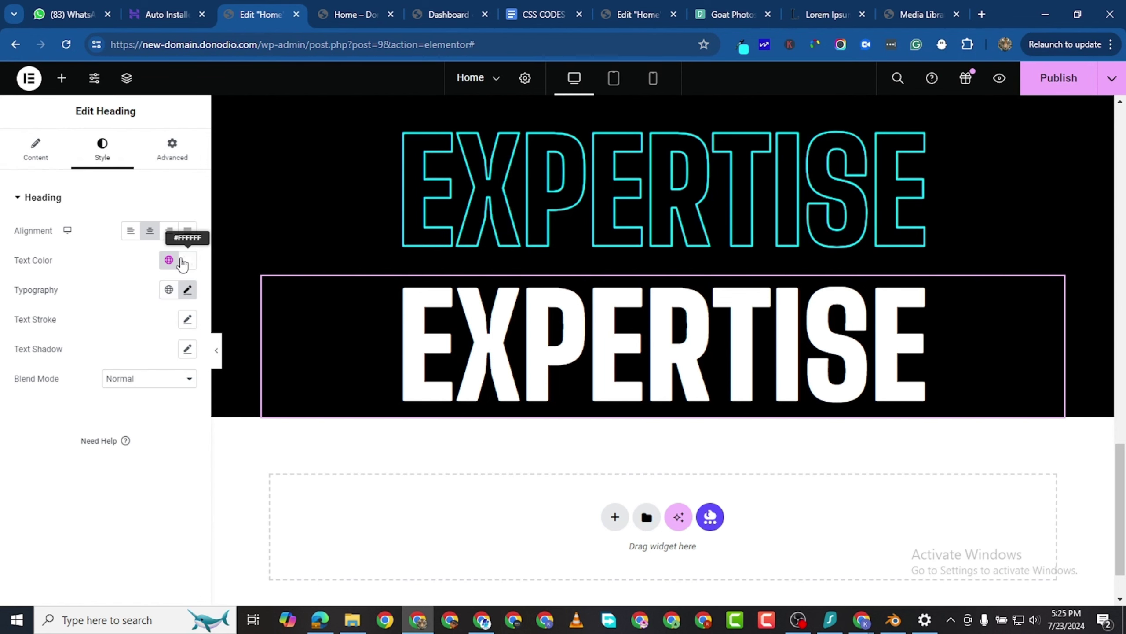
click(184, 260)
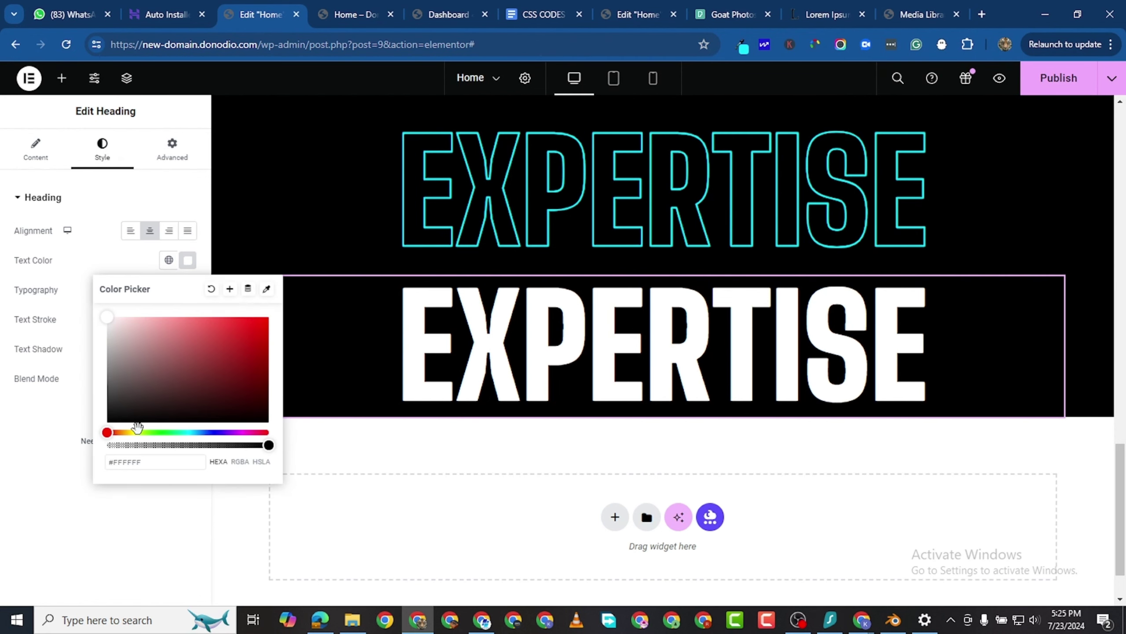
right_click(137, 461)
click(191, 141)
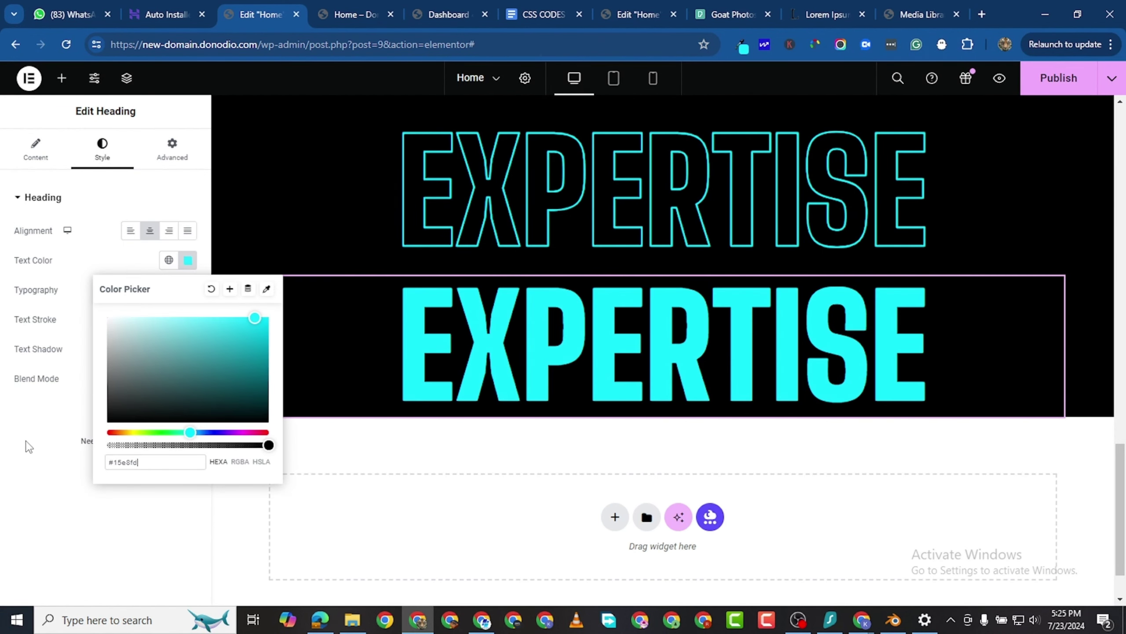
click(26, 479)
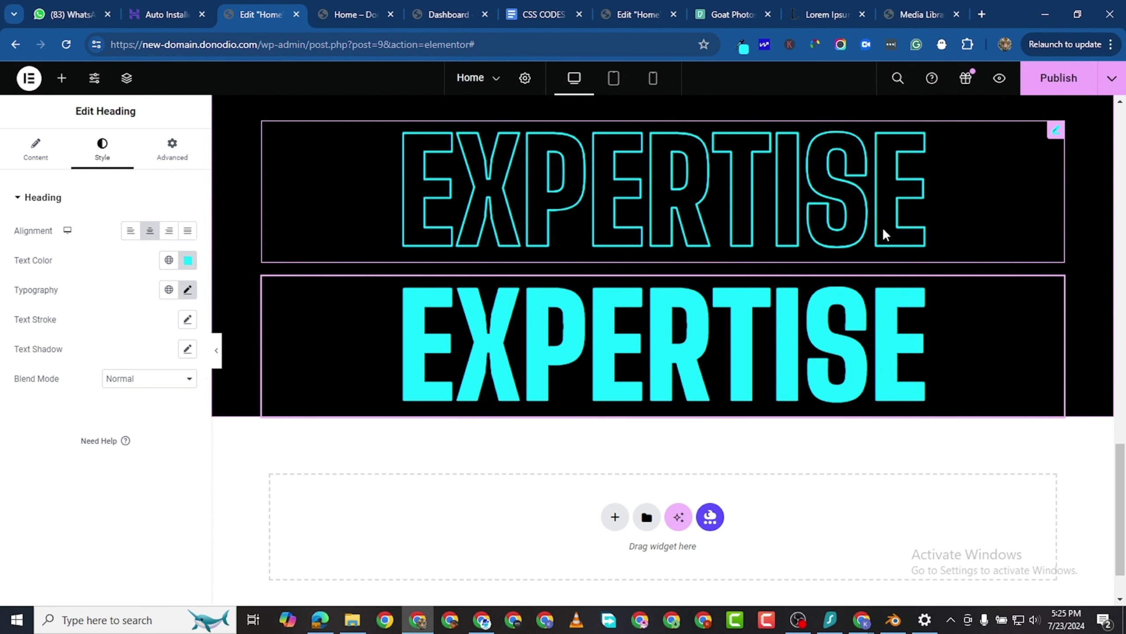
Set the bottom padding of the container holding both EXPERTISE headings to 80 px.
scroll(882, 235, down, 1)
scroll(927, 240, up, 2)
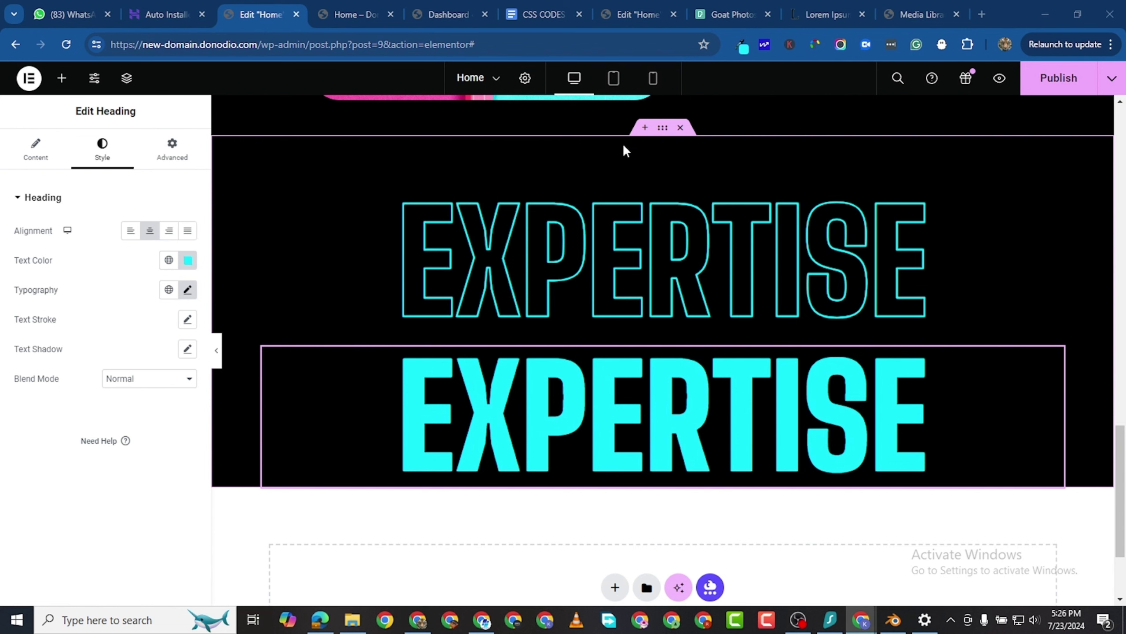
click(661, 152)
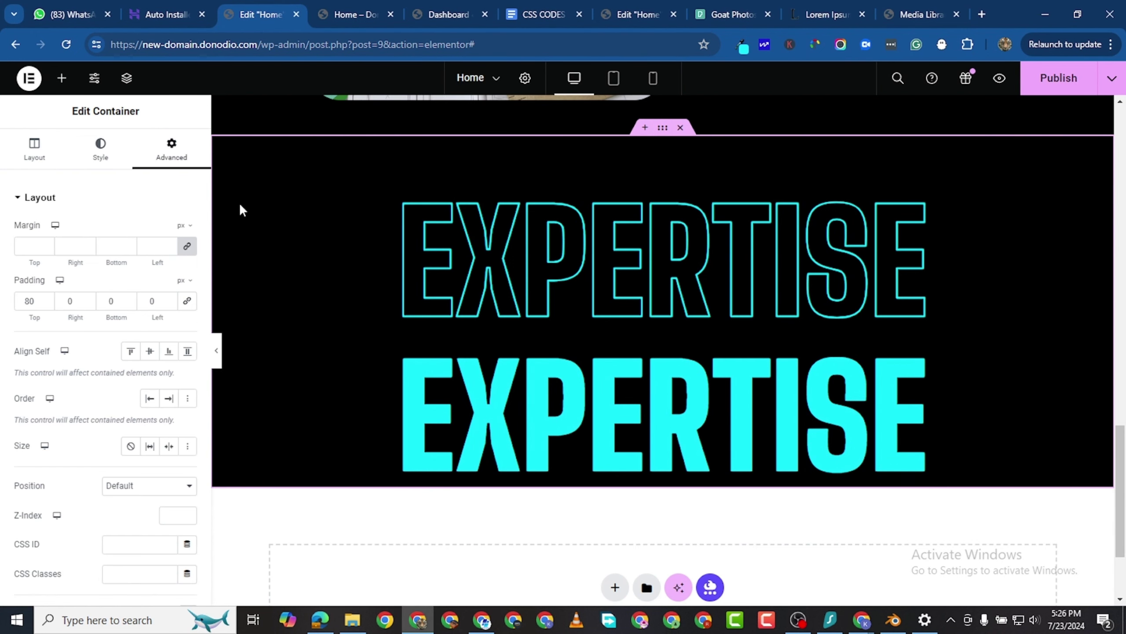
click(106, 301)
text(8)
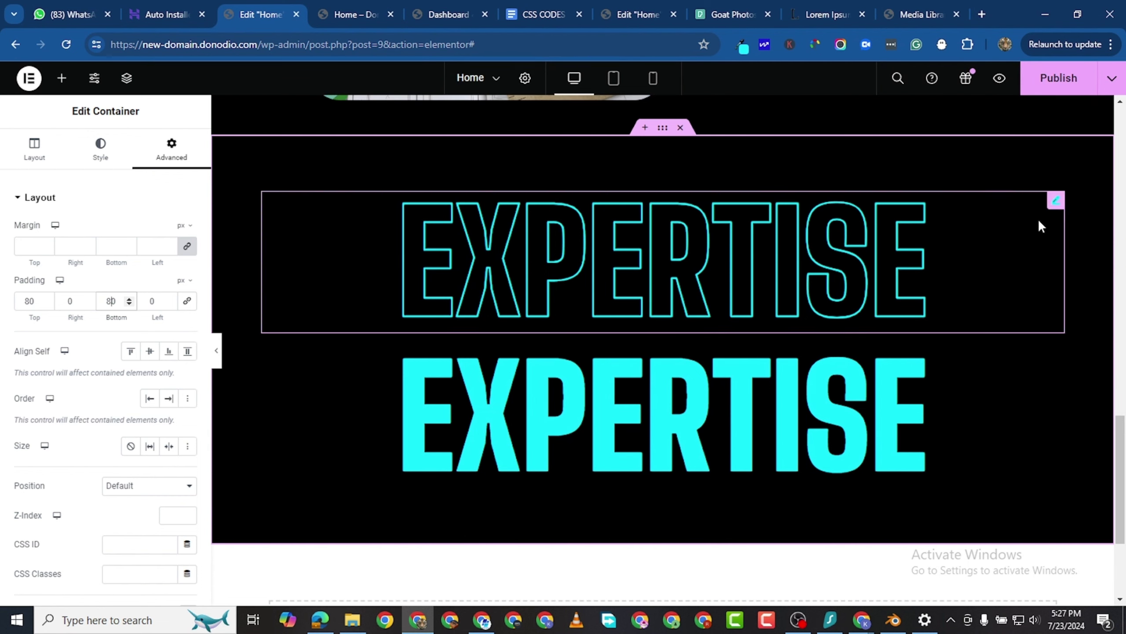
Select the outlined EXPERTISE heading in the page structure and set its position to Absolute.
click(127, 78)
scroll(1025, 327, down, 5)
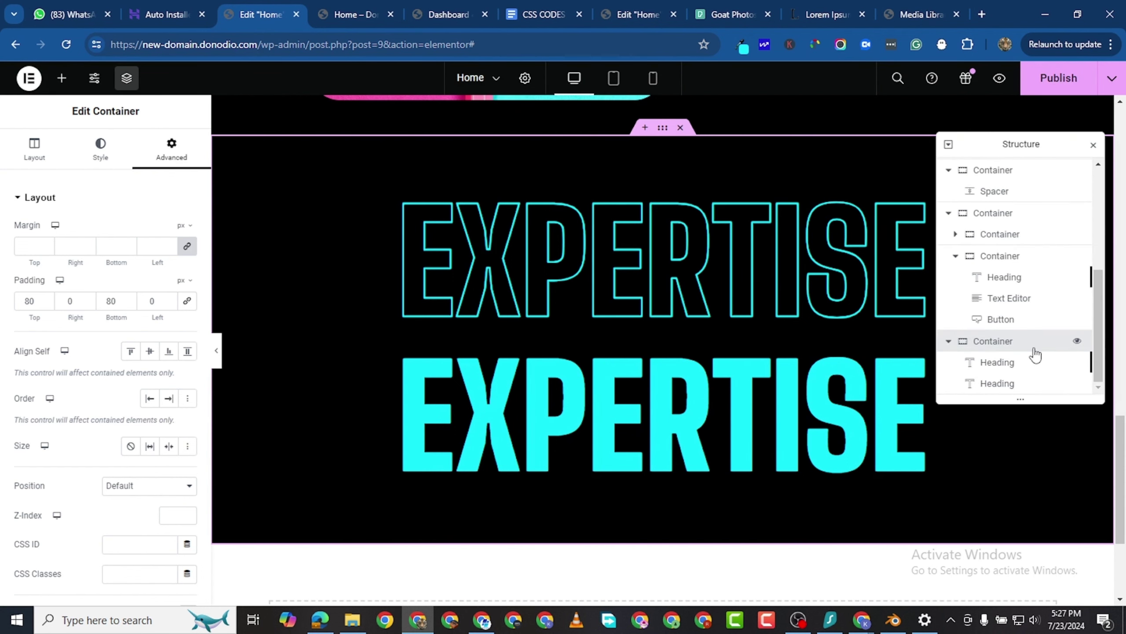
click(998, 362)
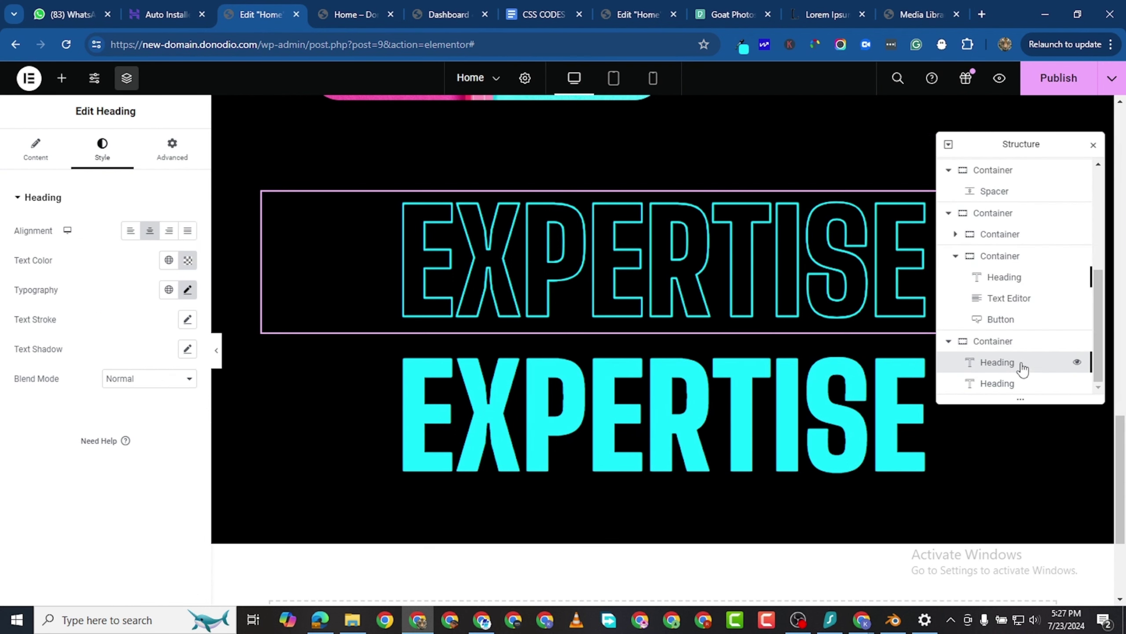
click(171, 149)
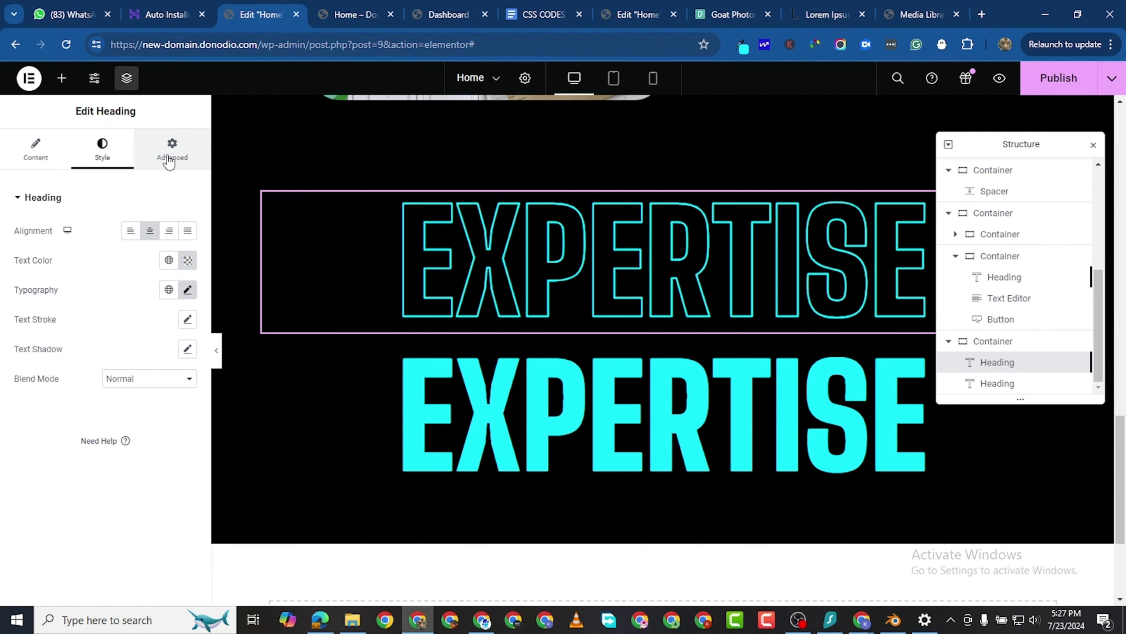
scroll(175, 327, down, 10)
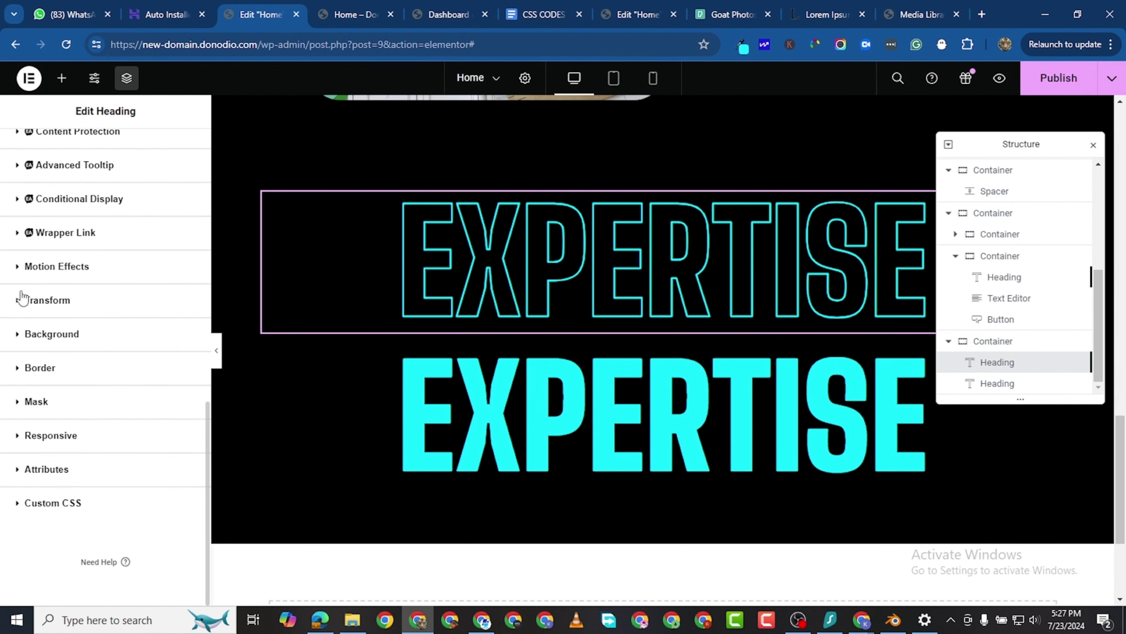
scroll(70, 261, up, 5)
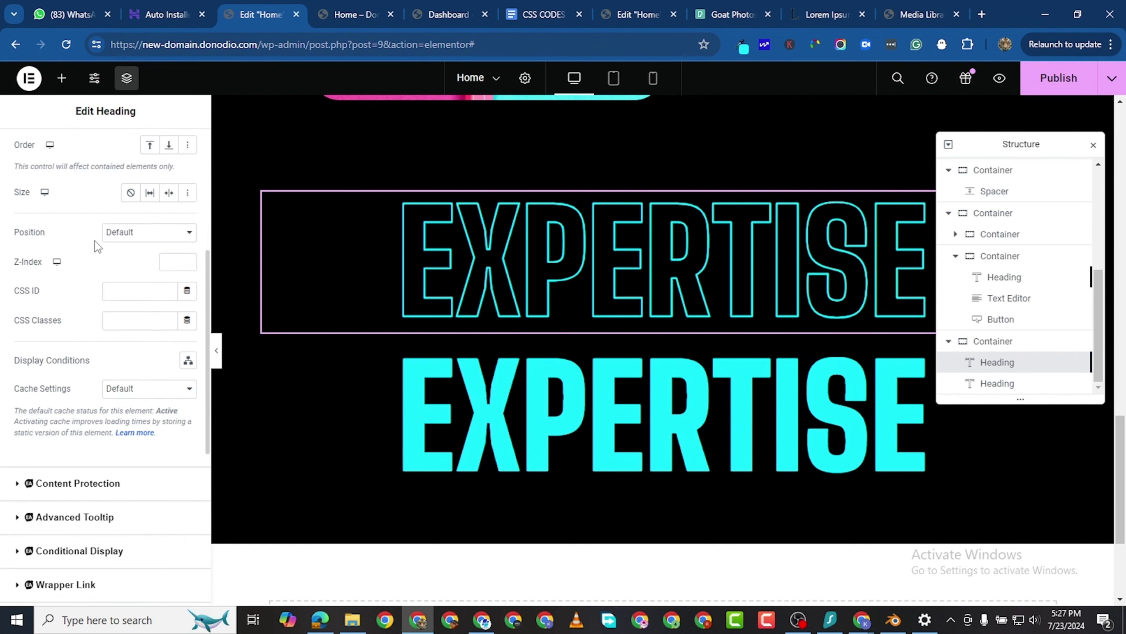
click(151, 233)
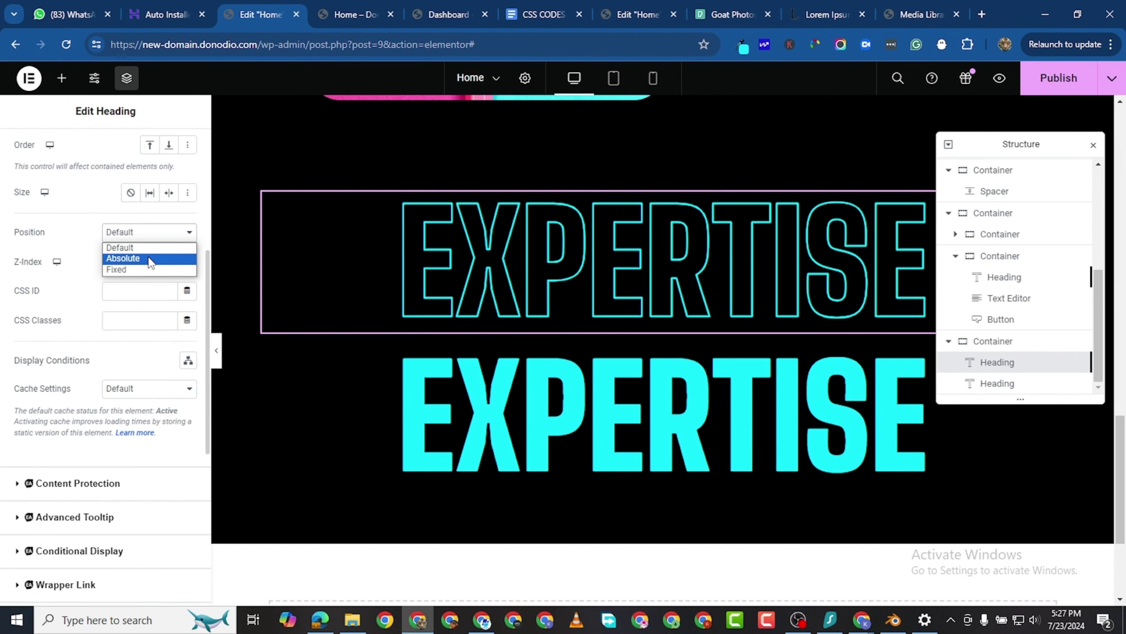
click(147, 257)
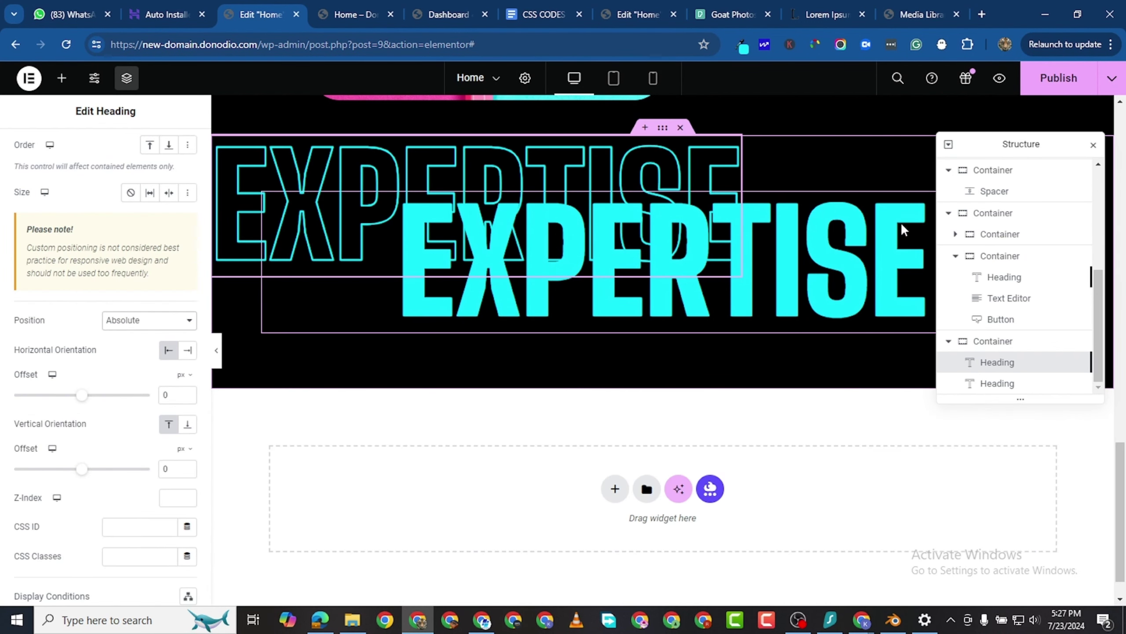
Select the solid cyan EXPERTISE heading in the page structure and set its position to Absolute.
click(998, 383)
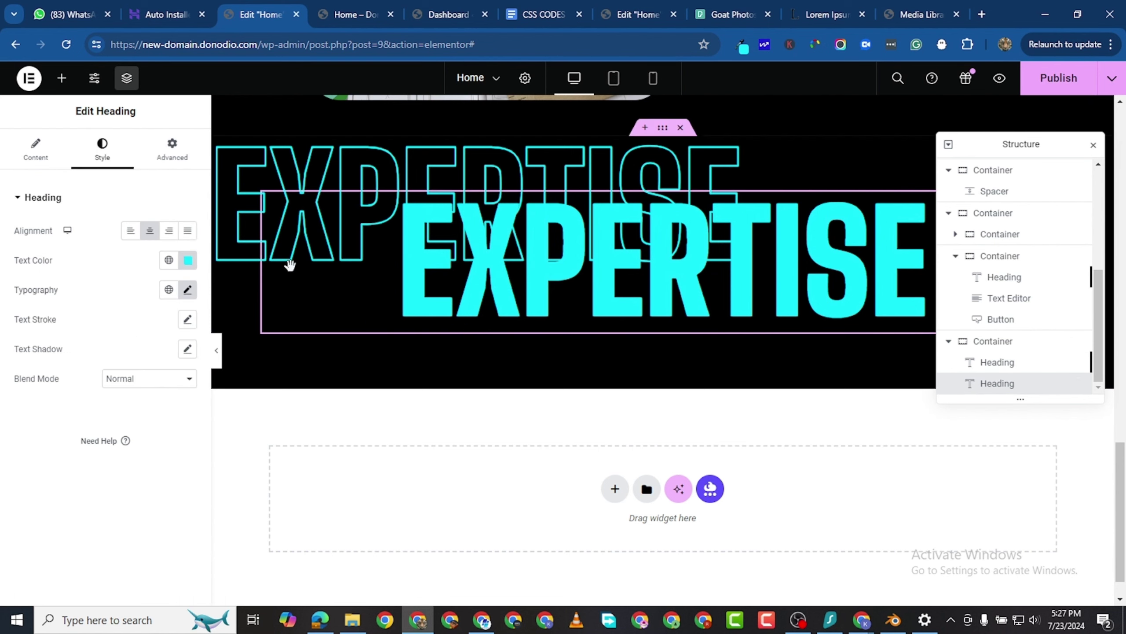
click(152, 165)
scroll(102, 400, down, 5)
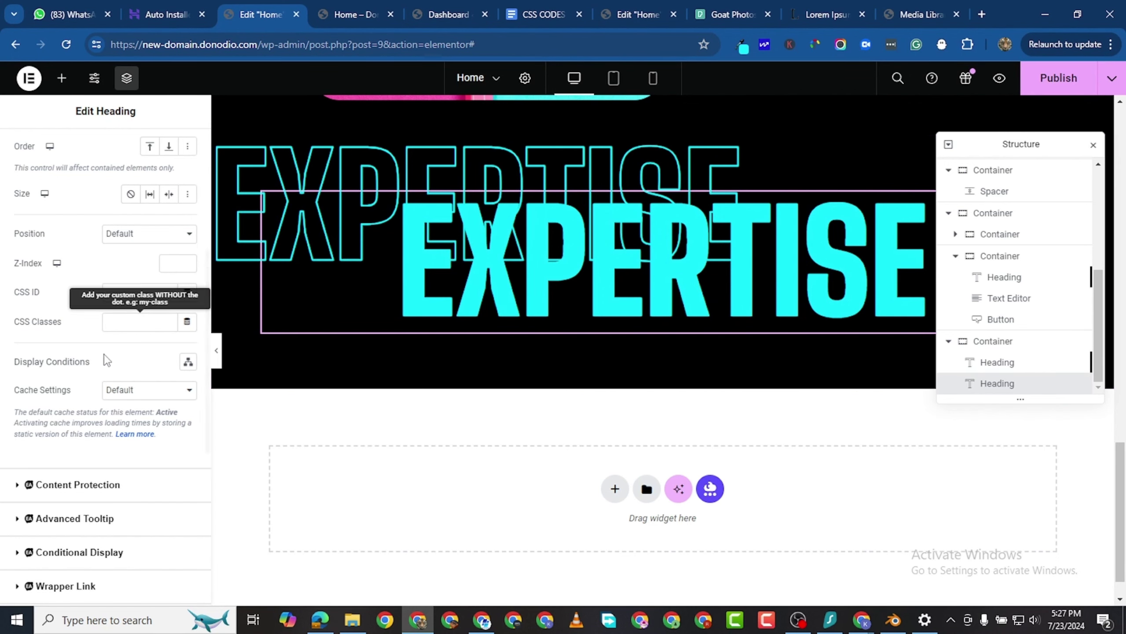
scroll(151, 471, down, 3)
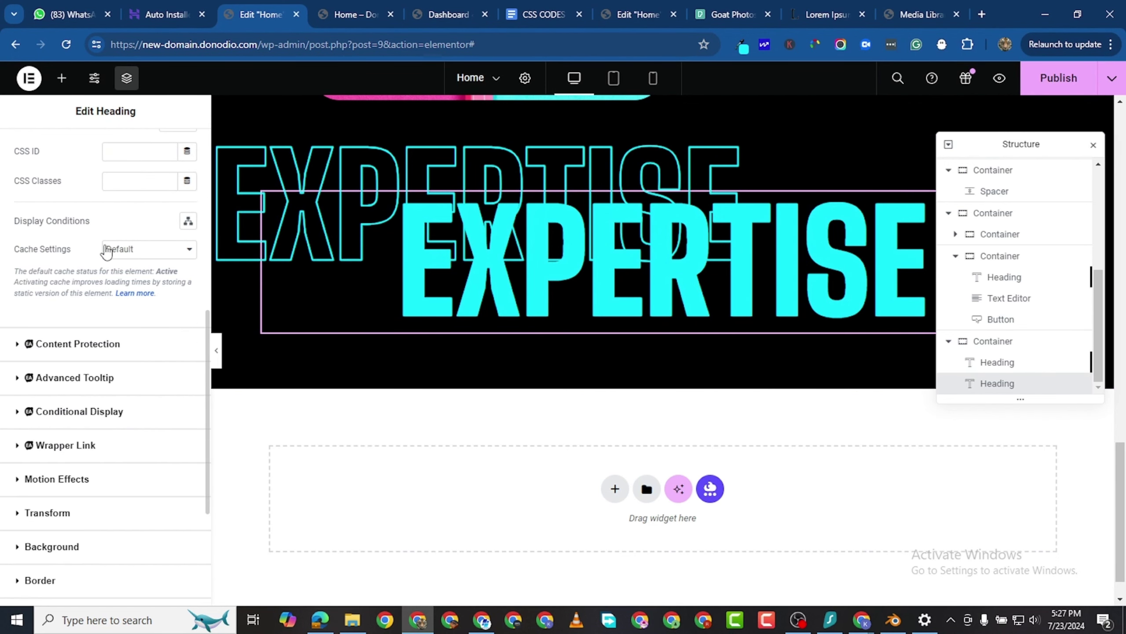
scroll(111, 231, up, 2)
scroll(147, 224, up, 3)
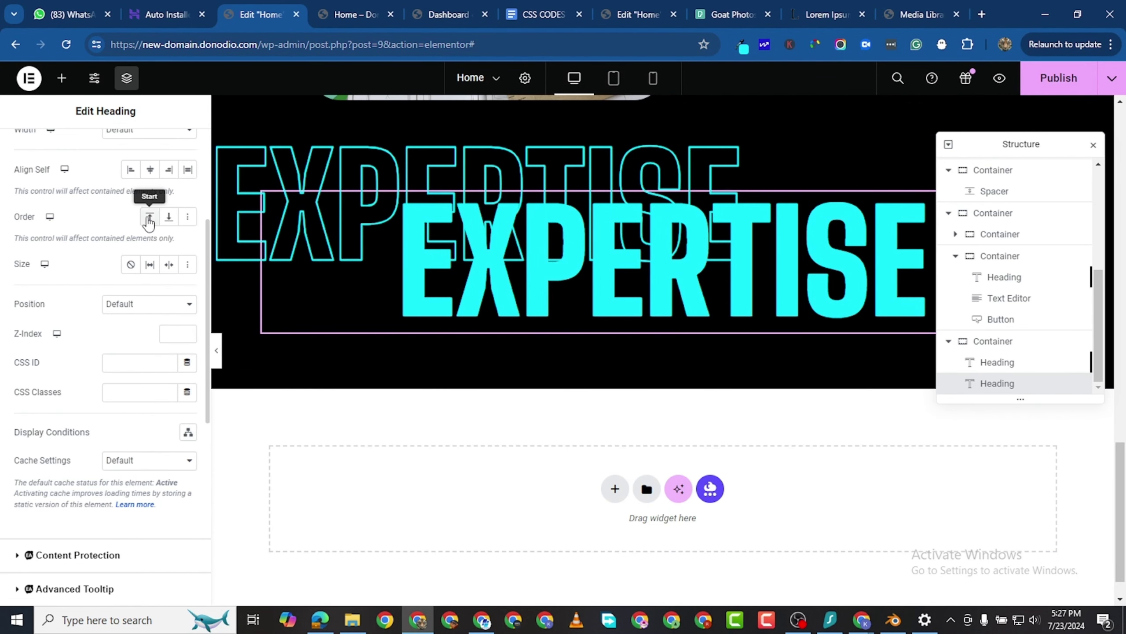
click(150, 217)
click(146, 306)
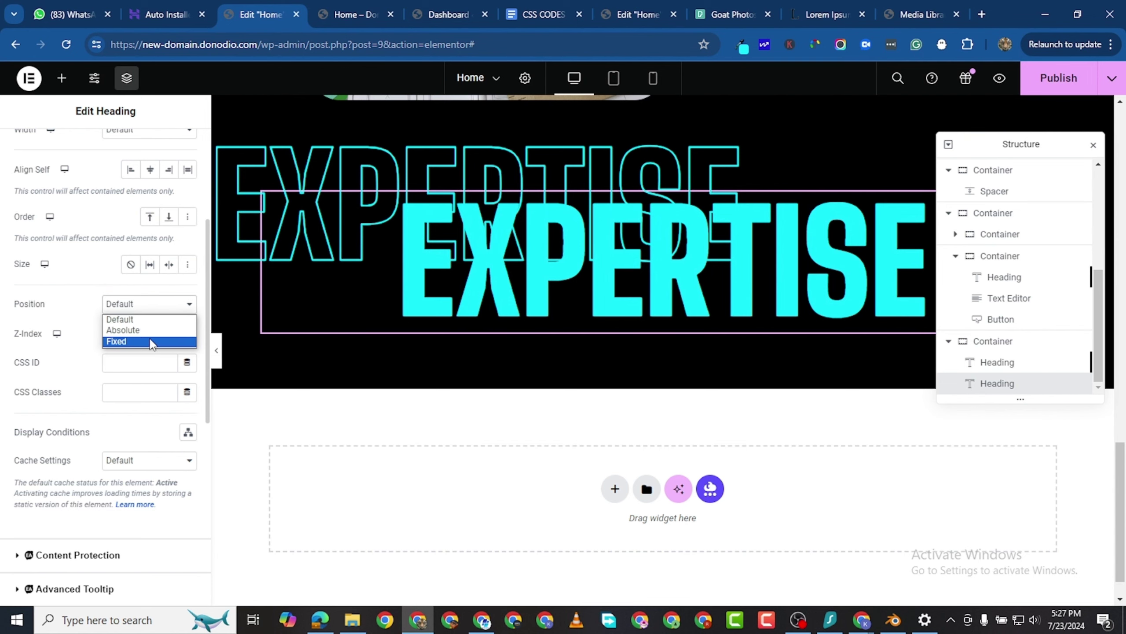
click(151, 327)
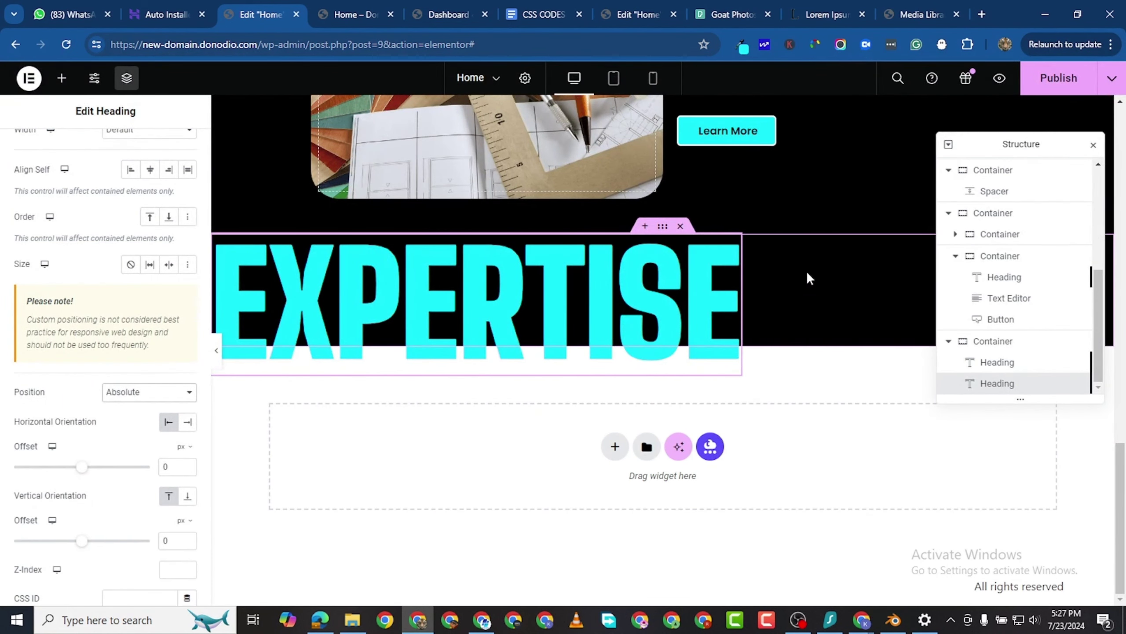
Increase the EXPERTISE container's top padding to 180 px.
click(661, 226)
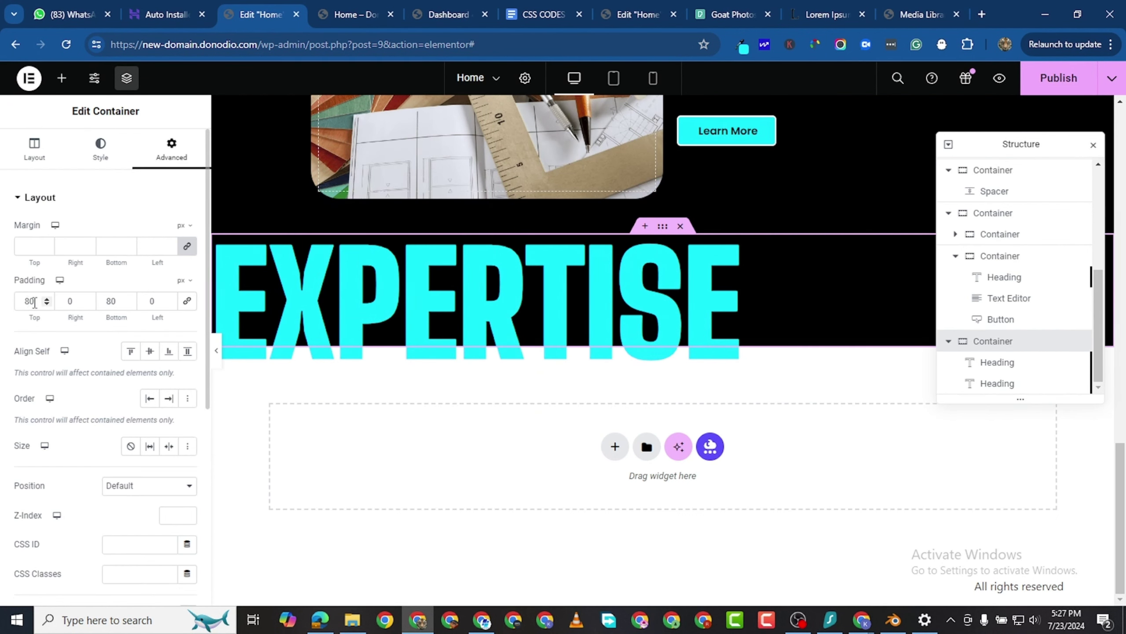
text(1)
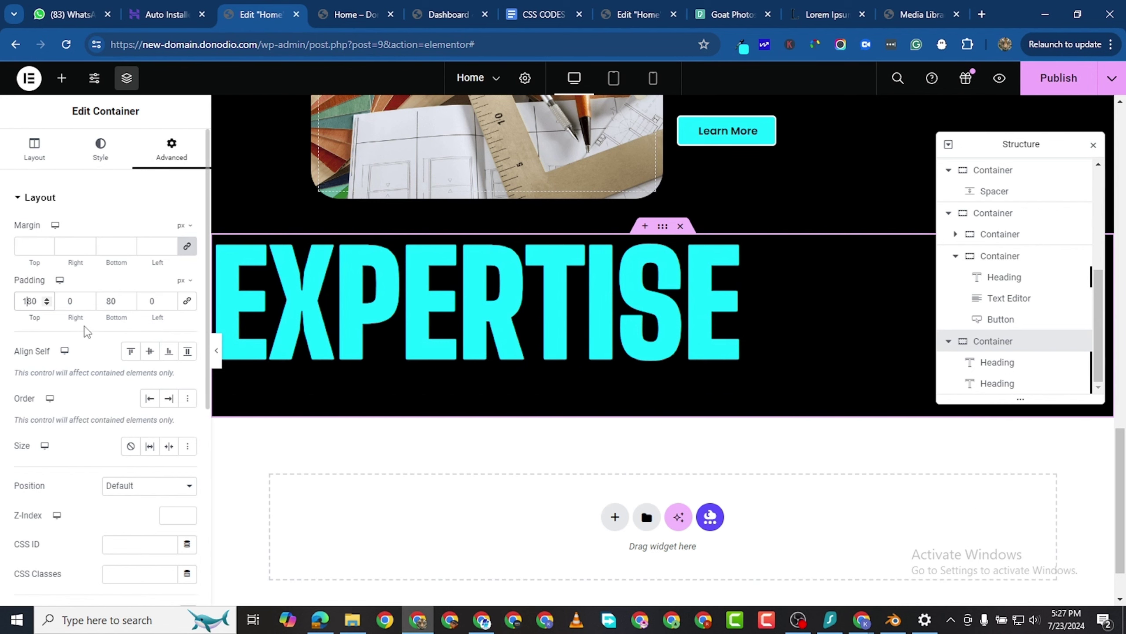
Set the bottom padding of the container holding both EXPERTISE headings to 180 px.
click(107, 301)
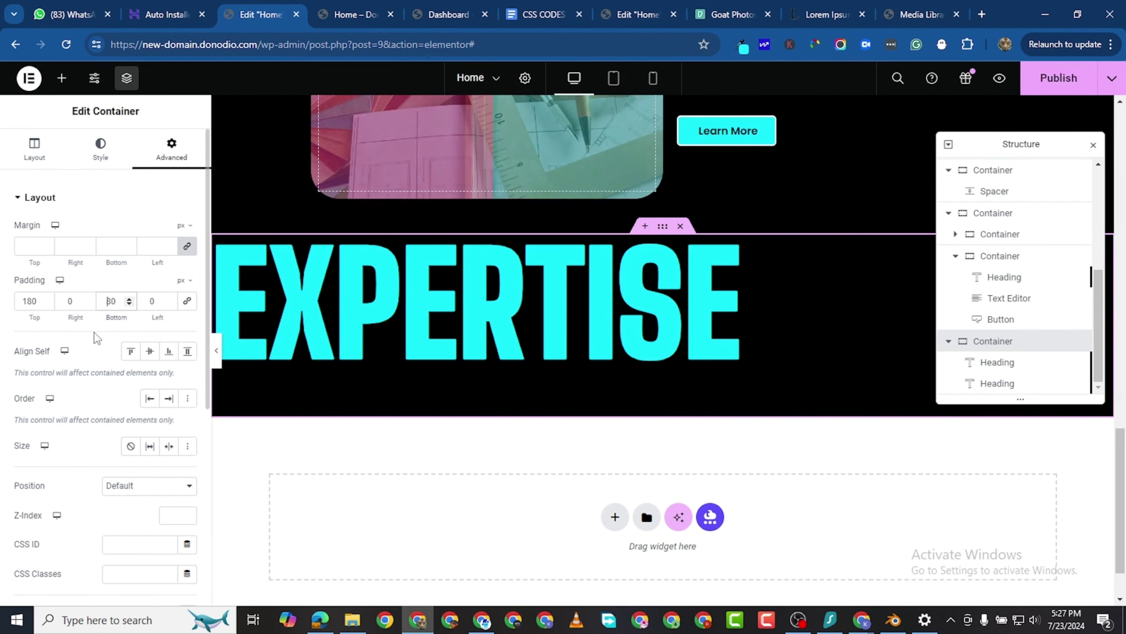
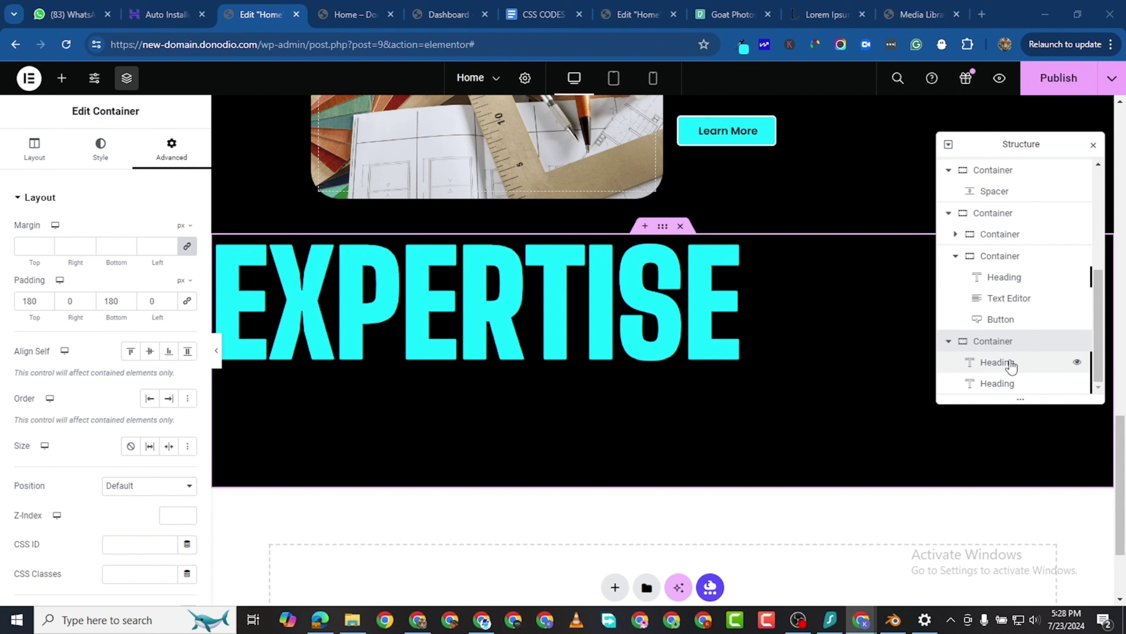
Try shifting the outlined EXPERTISE heading upward with a vertical offset of -124 px, and clear that offset again.
click(1028, 363)
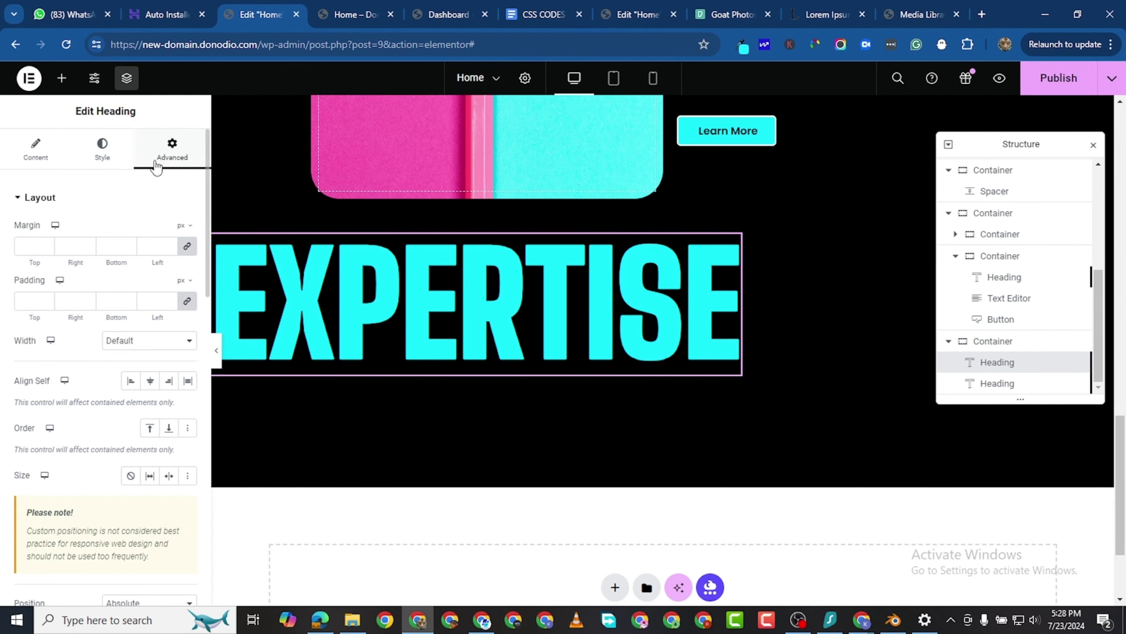
scroll(113, 301, down, 6)
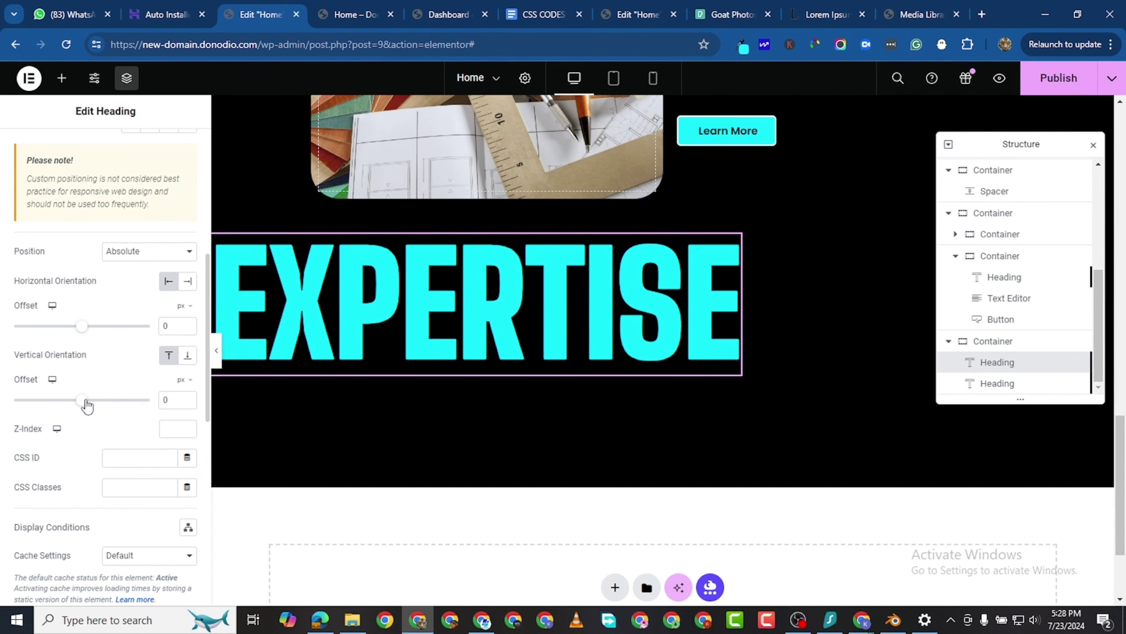
mouse_move(83, 404)
mouse_down()
mouse_move(124, 403)
mouse_move(78, 400)
mouse_up()
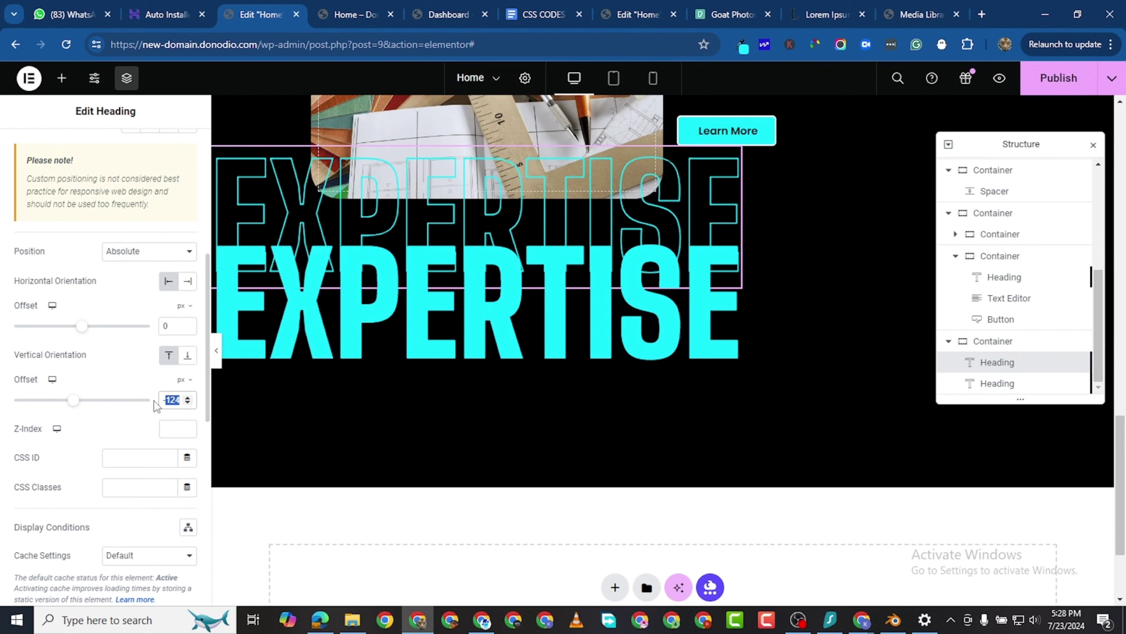
key(BackSpace)
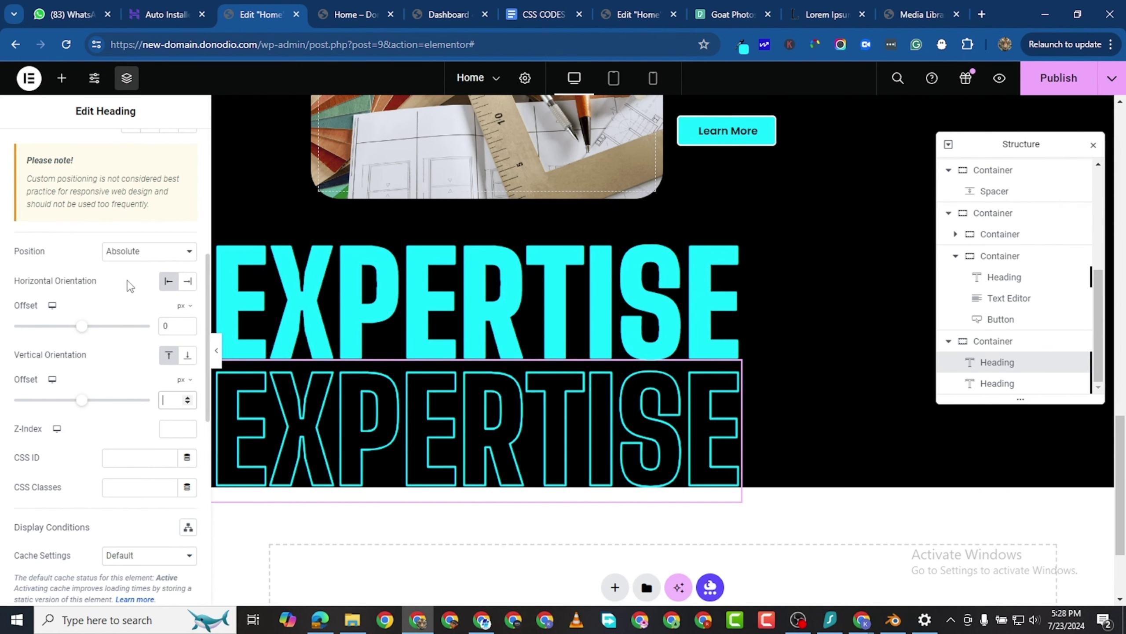
click(137, 254)
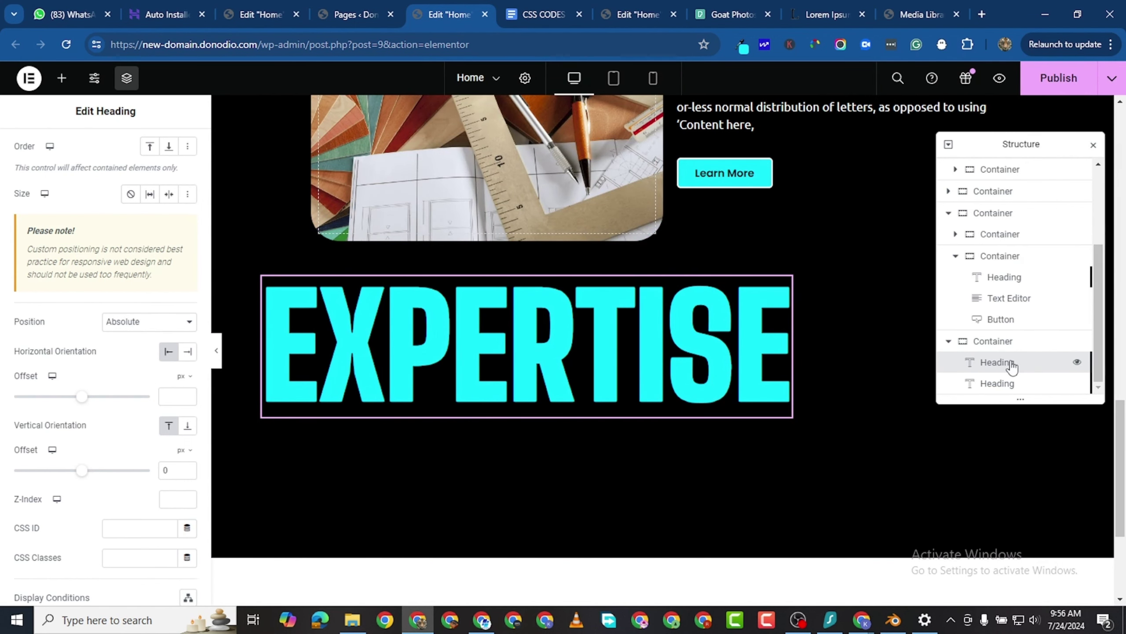
Set the horizontal offset of the outlined EXPERTISE heading to 360 px.
click(165, 398)
text(0)
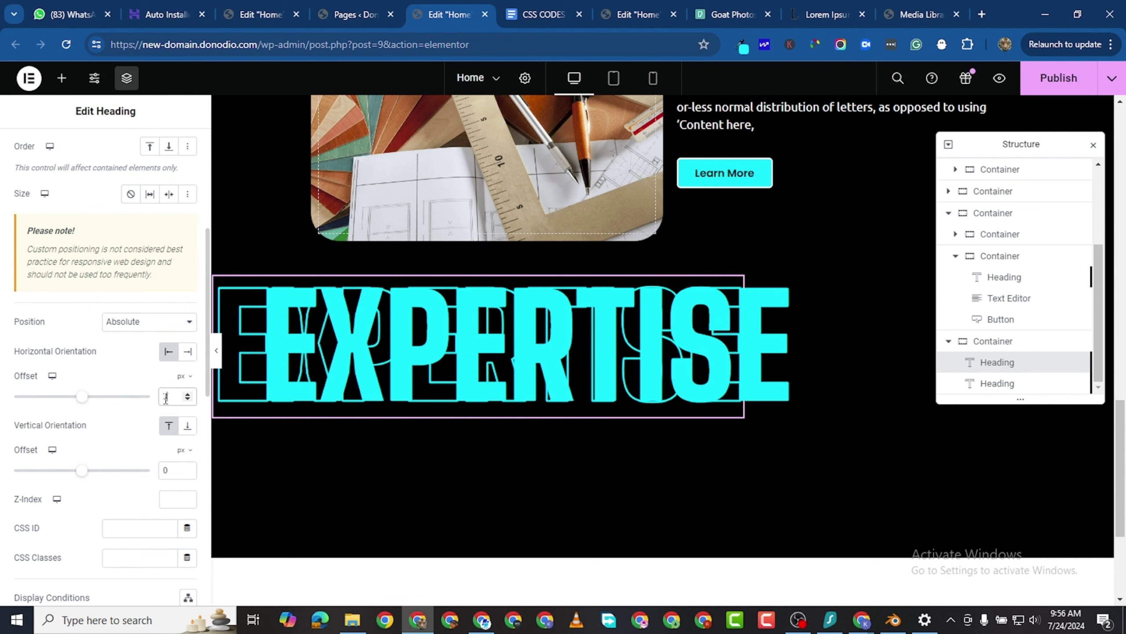
text(60)
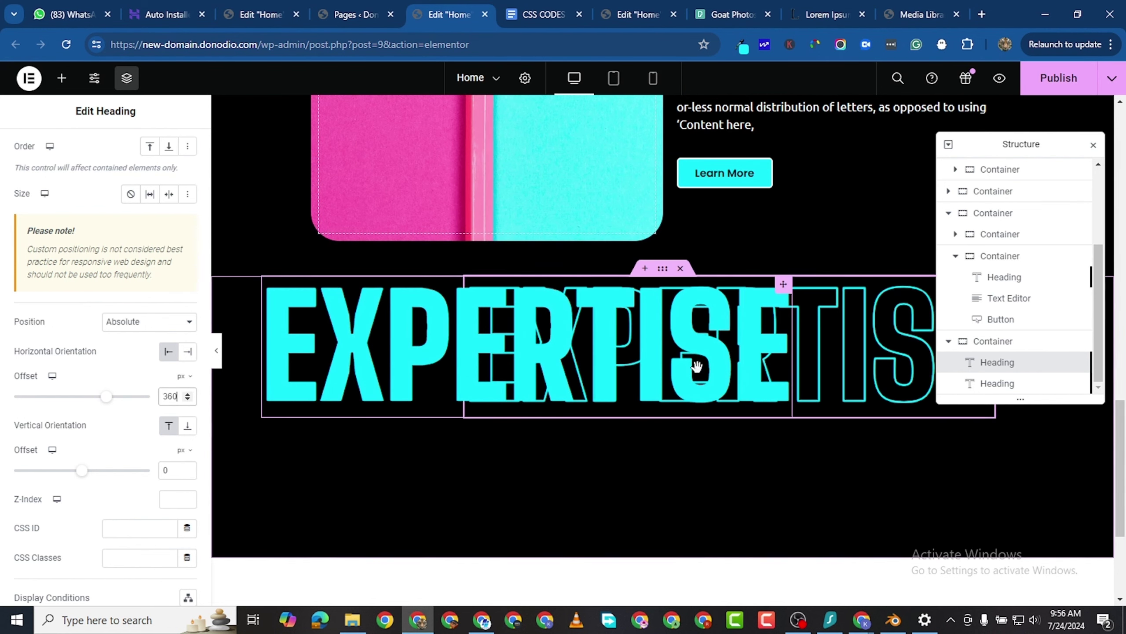
Select the solid cyan EXPERTISE heading in the page structure and set its horizontal offset to 360 px.
click(1001, 384)
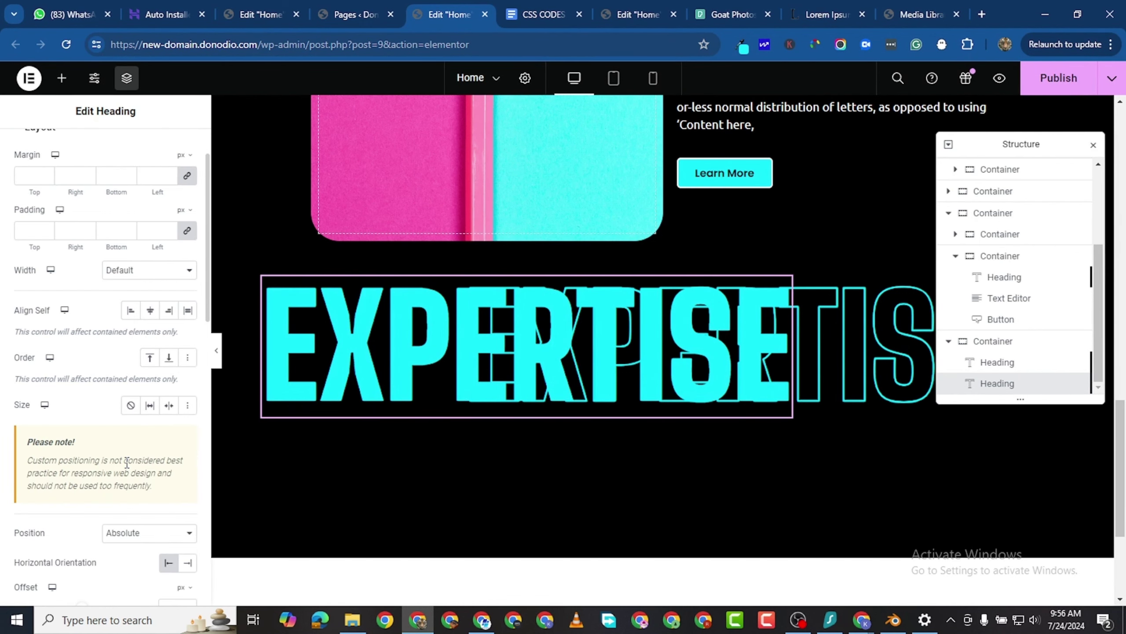
scroll(125, 466, up, 2)
scroll(117, 471, down, 6)
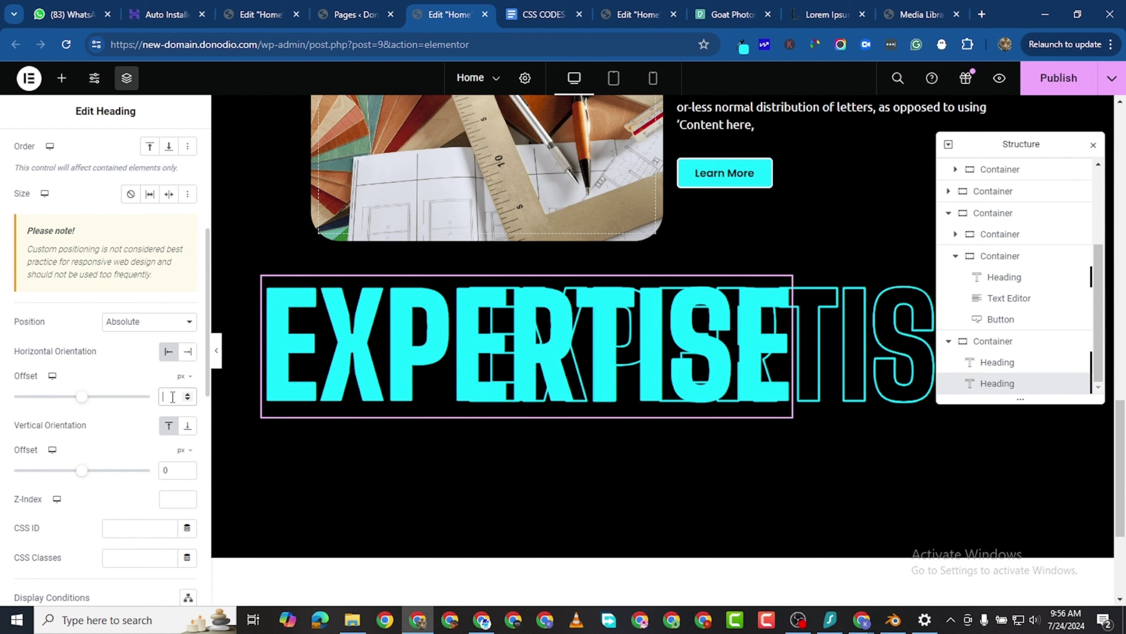
text(360)
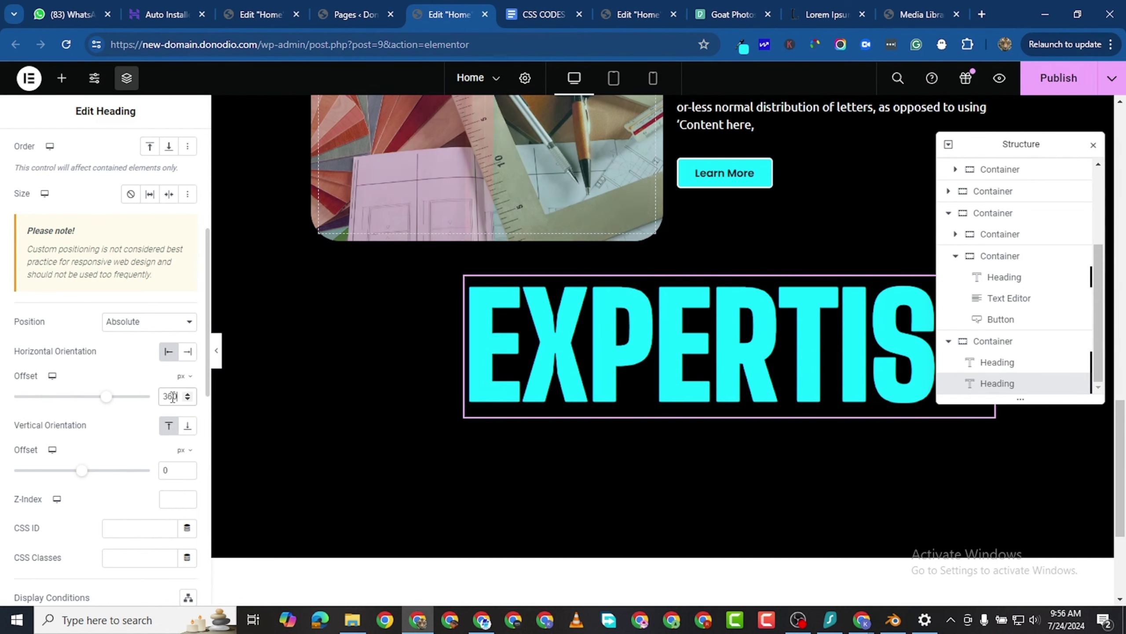
Paste the copied water animation code, with 4s ease-in-out infinite and clip-path keyframes, into the solid EXPERTISE heading's Custom CSS.
click(674, 380)
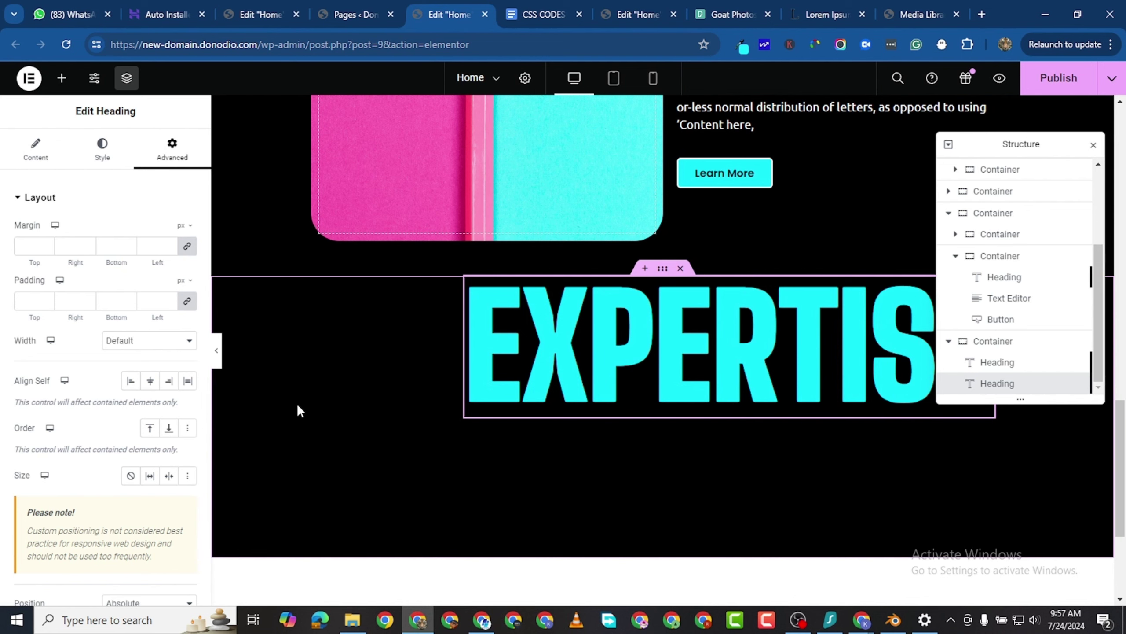
scroll(67, 372, down, 15)
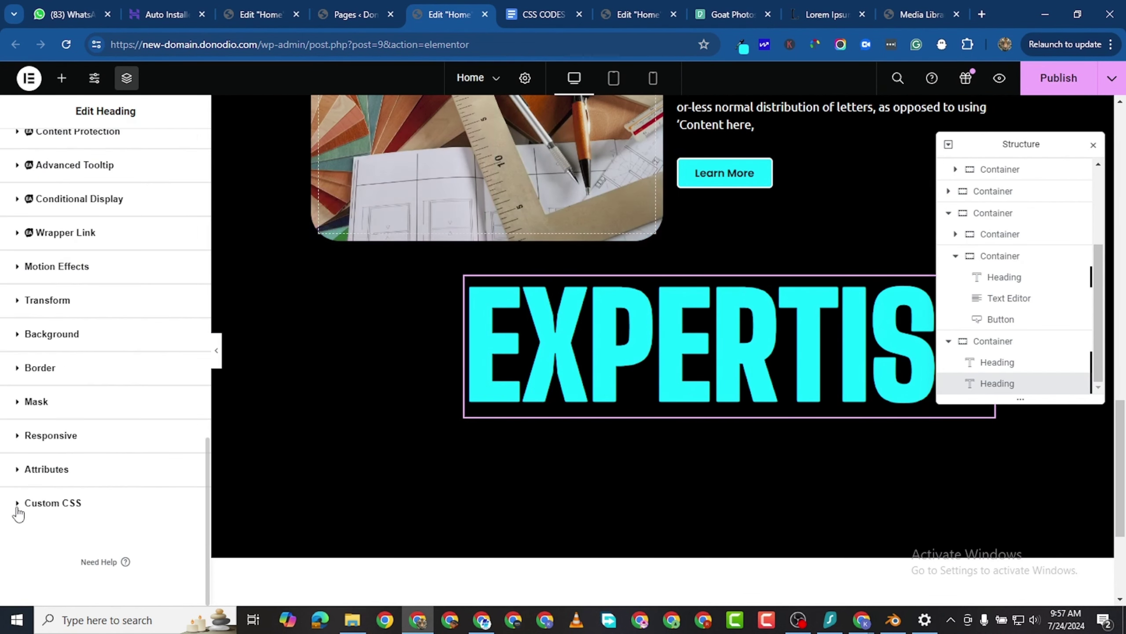
click(18, 506)
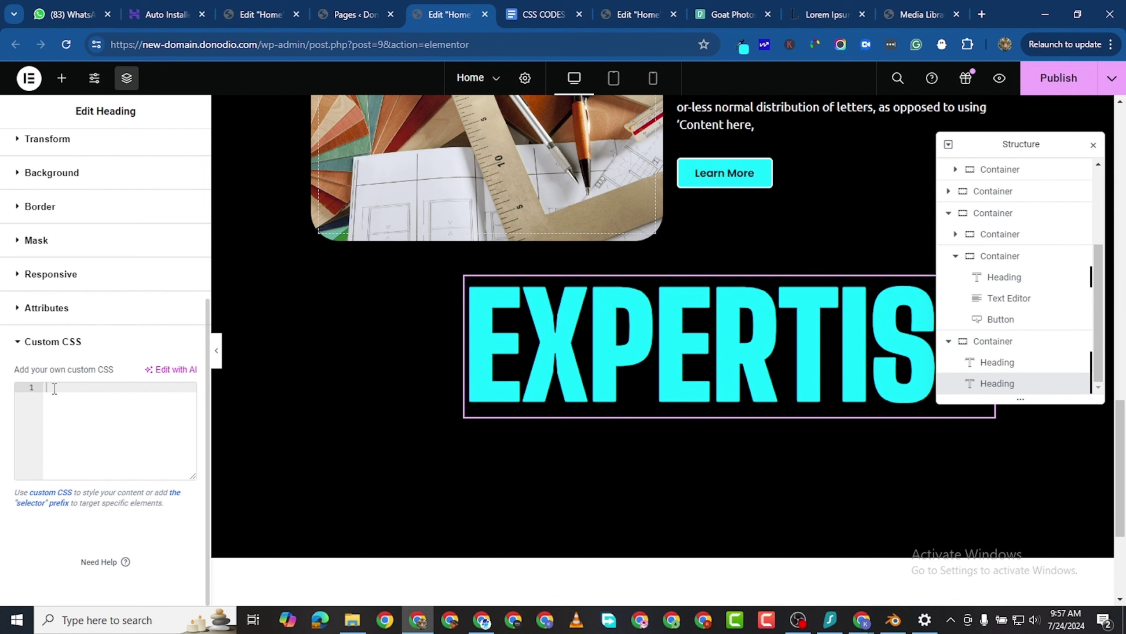
right_click(54, 388)
click(120, 219)
key(ctrl+v)
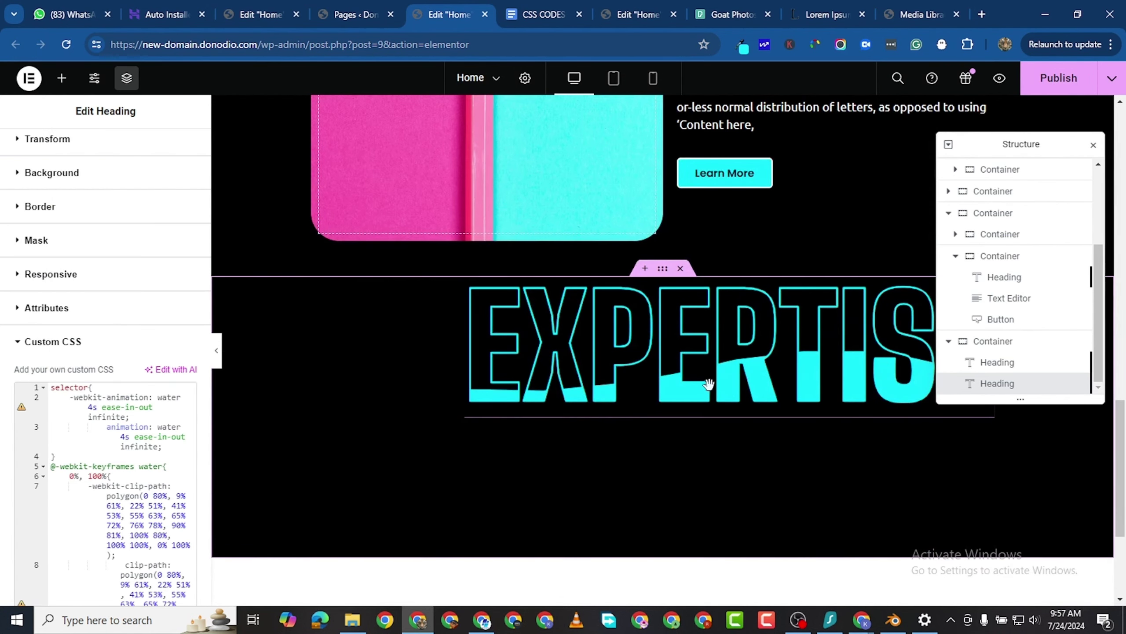
Select the EXPERTISE container and set both its top and bottom padding to 0.
scroll(842, 434, up, 3)
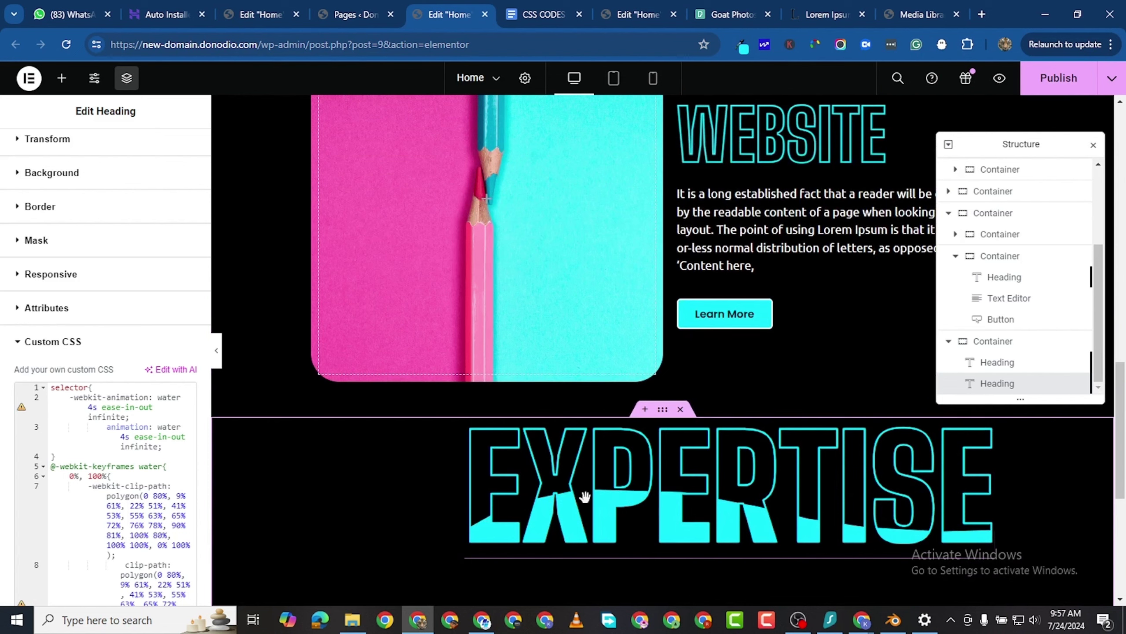
click(662, 409)
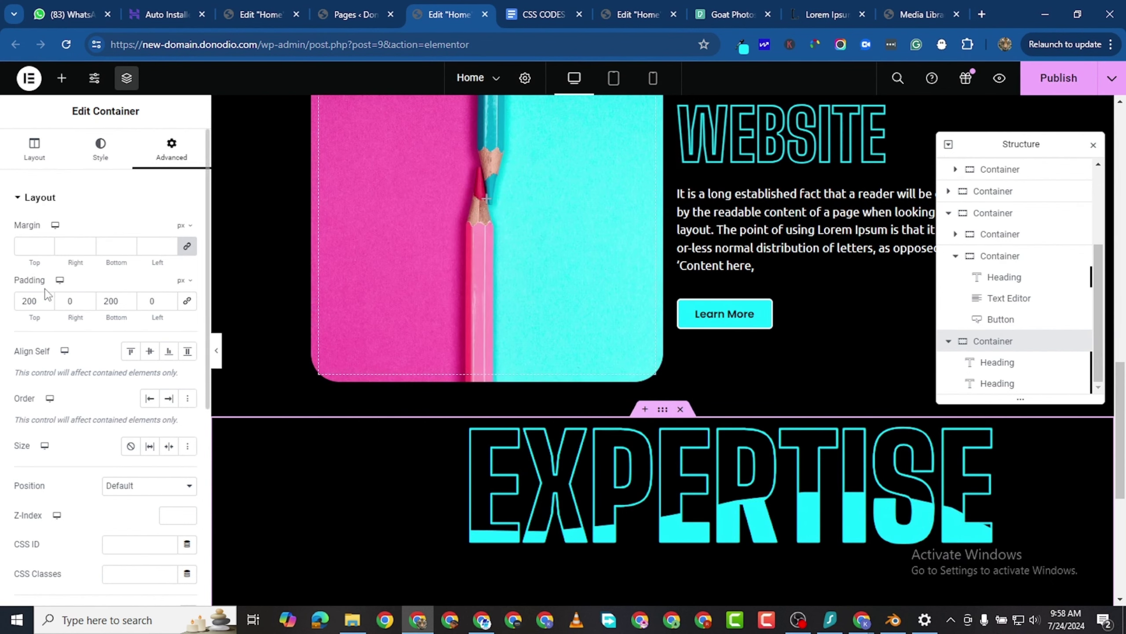
double_click(25, 301)
text(0)
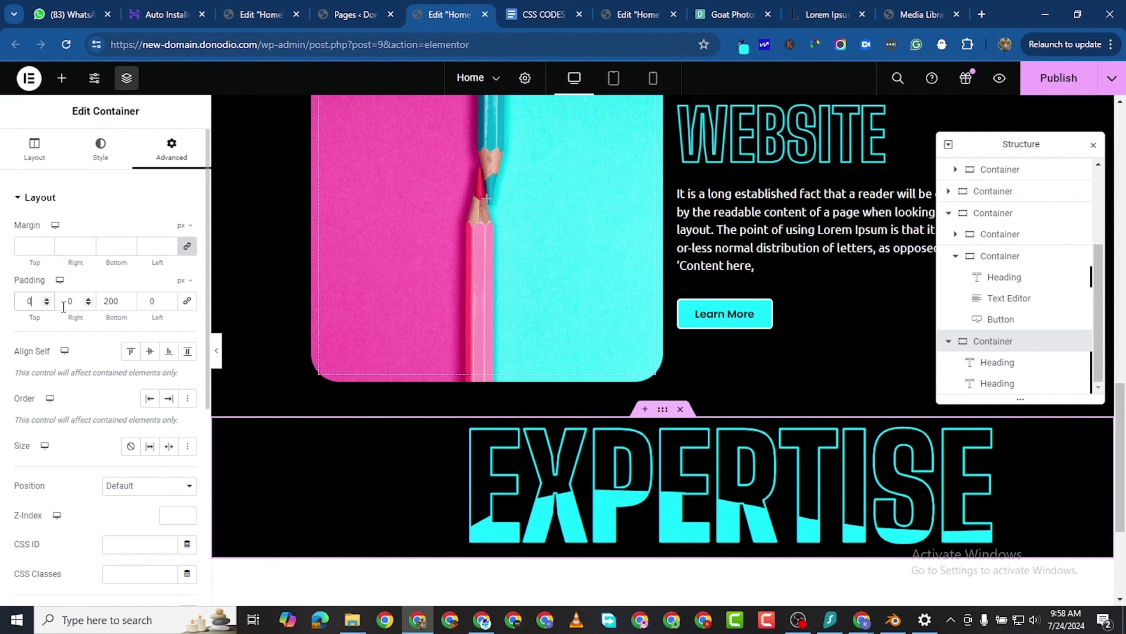
double_click(120, 304)
text(0)
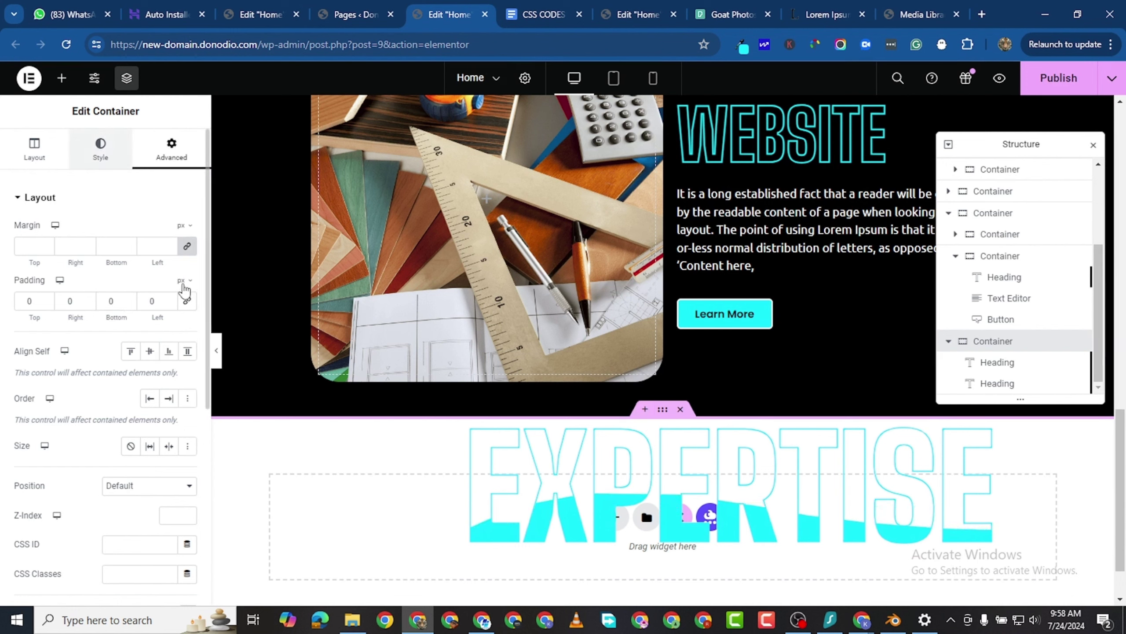
Check the EXPERTISE container's background style and set its top padding to 300 px.
click(100, 149)
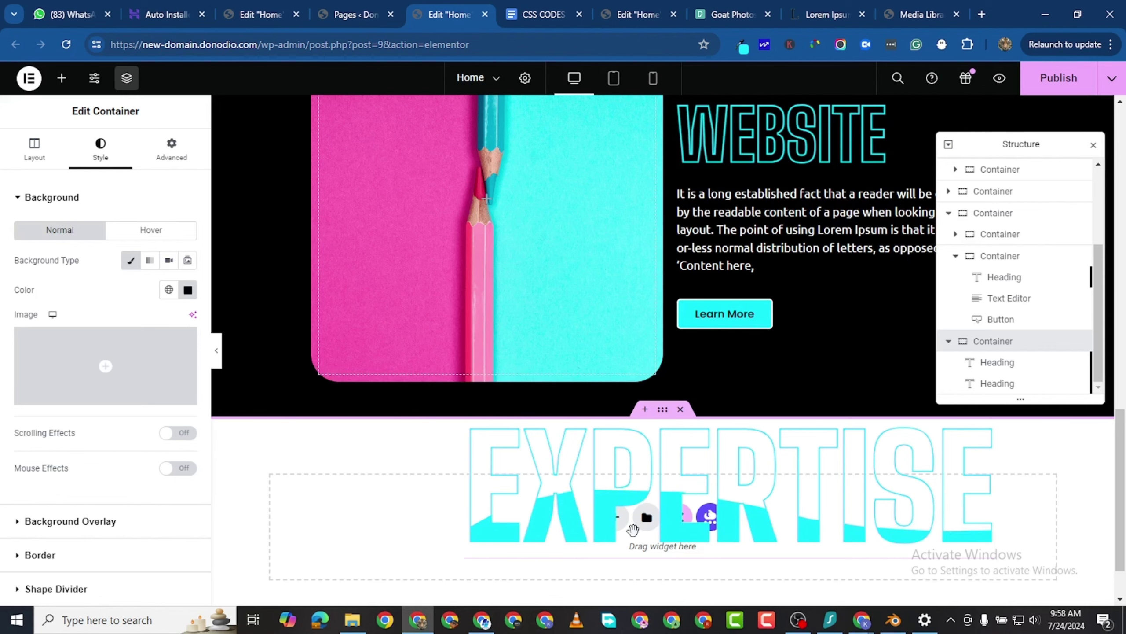
scroll(633, 529, down, 2)
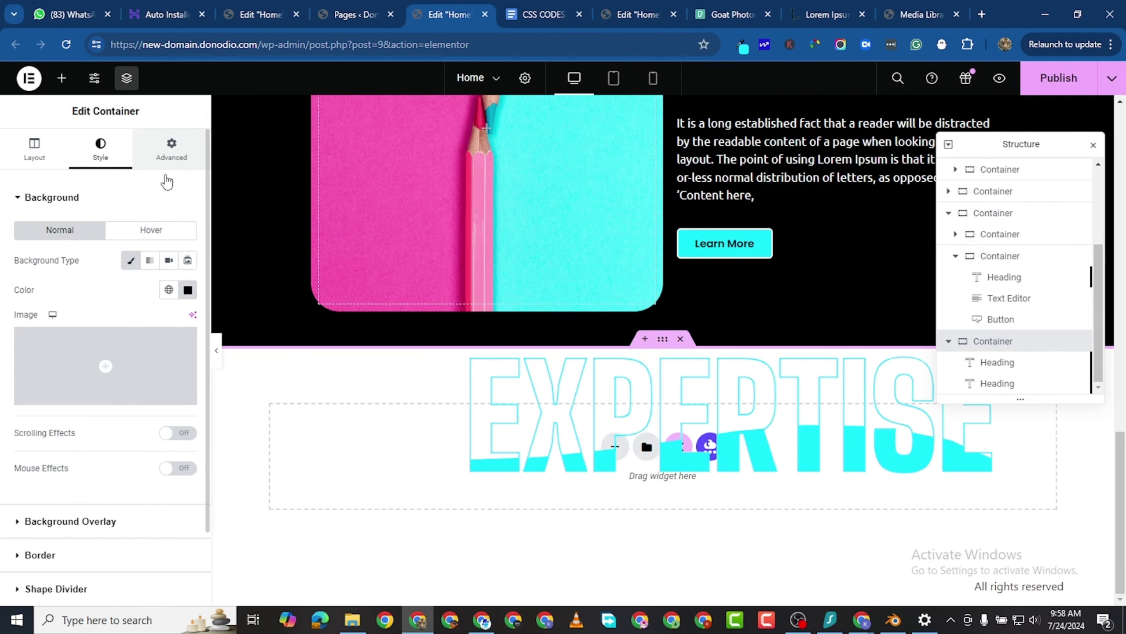
click(171, 149)
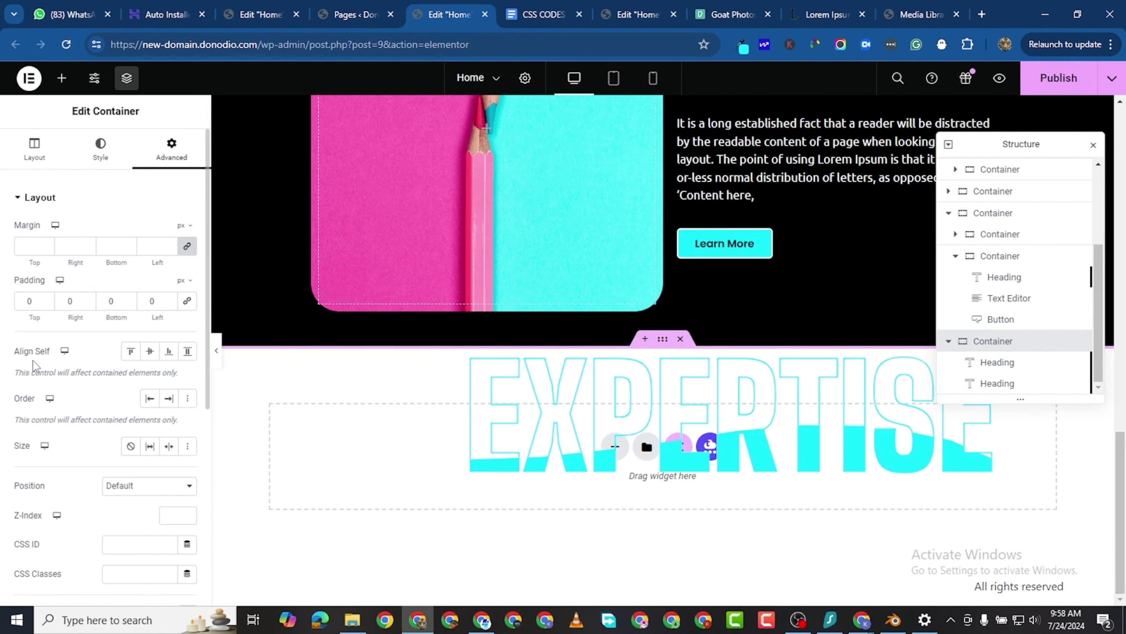
click(23, 299)
text(1000)
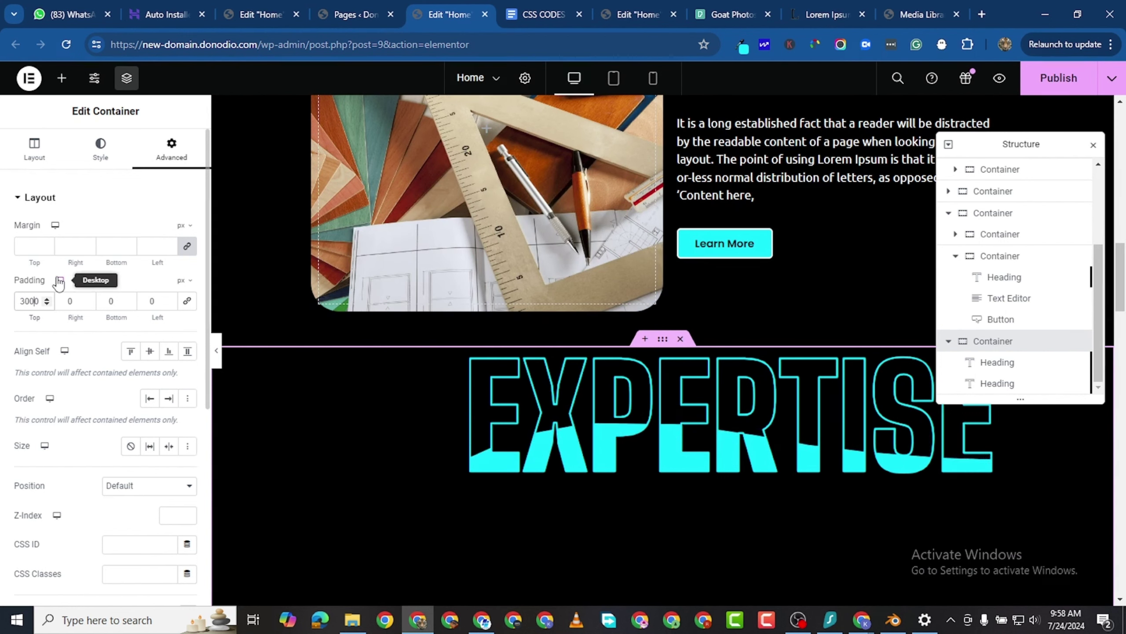
key(BackSpace)
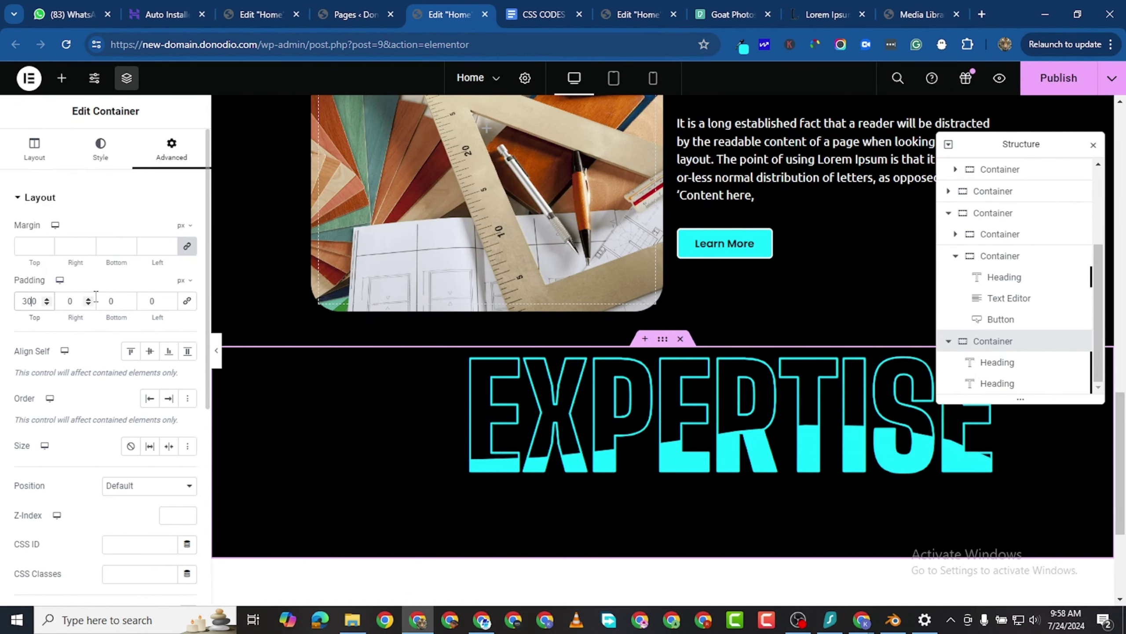
click(97, 301)
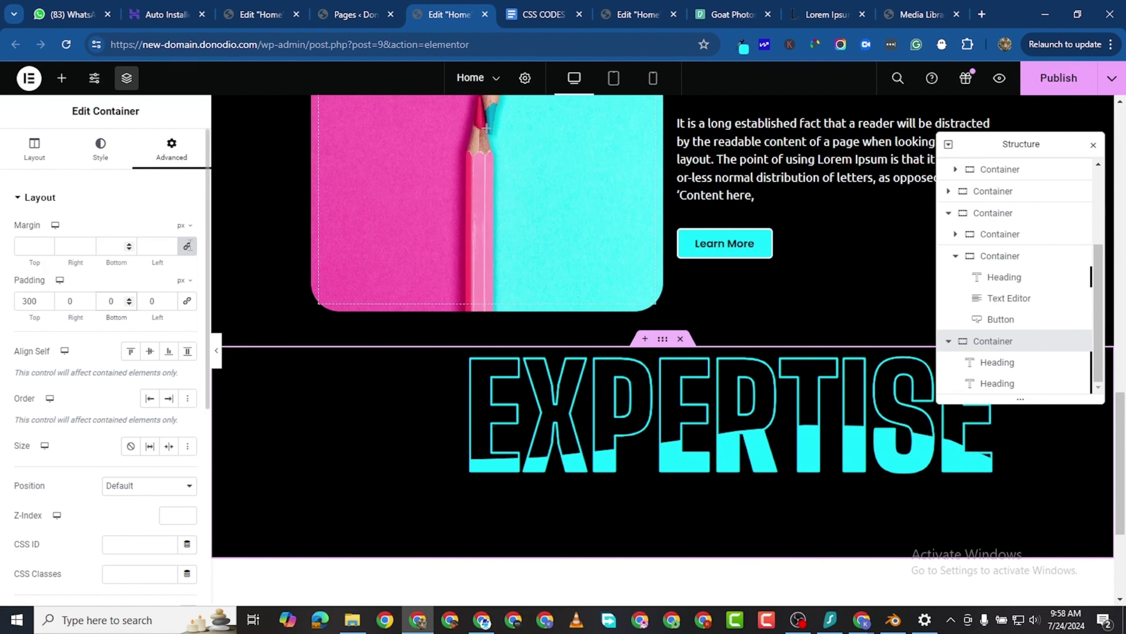
Try a 100 px top margin on the EXPERTISE container, open an add-section area above it, and reset the margin to 0.
click(16, 249)
text(0)
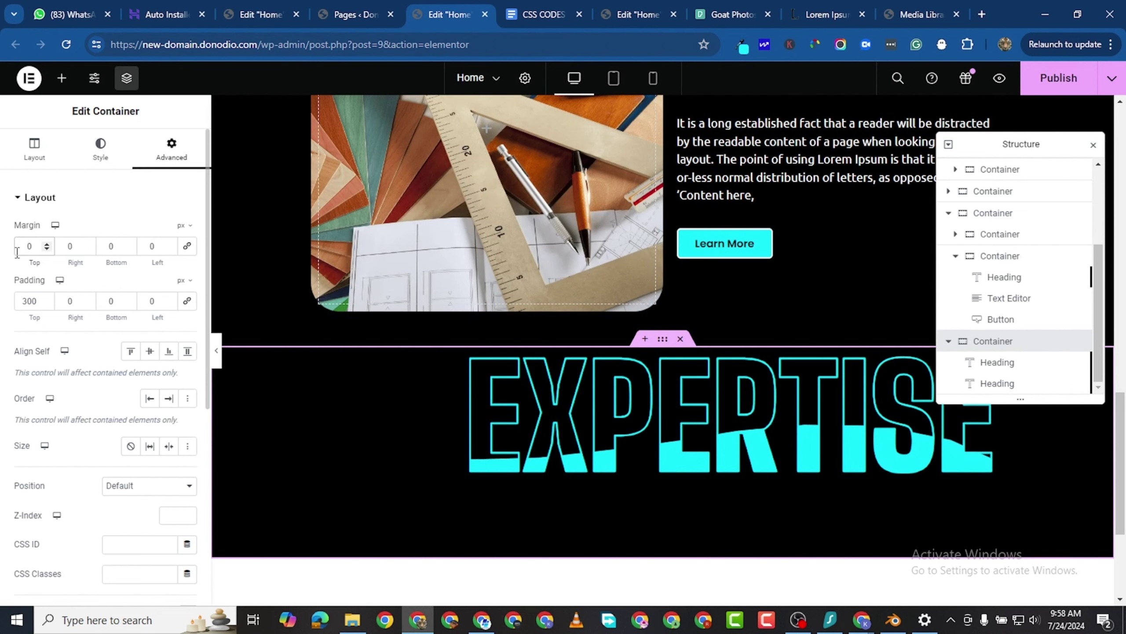
text(100)
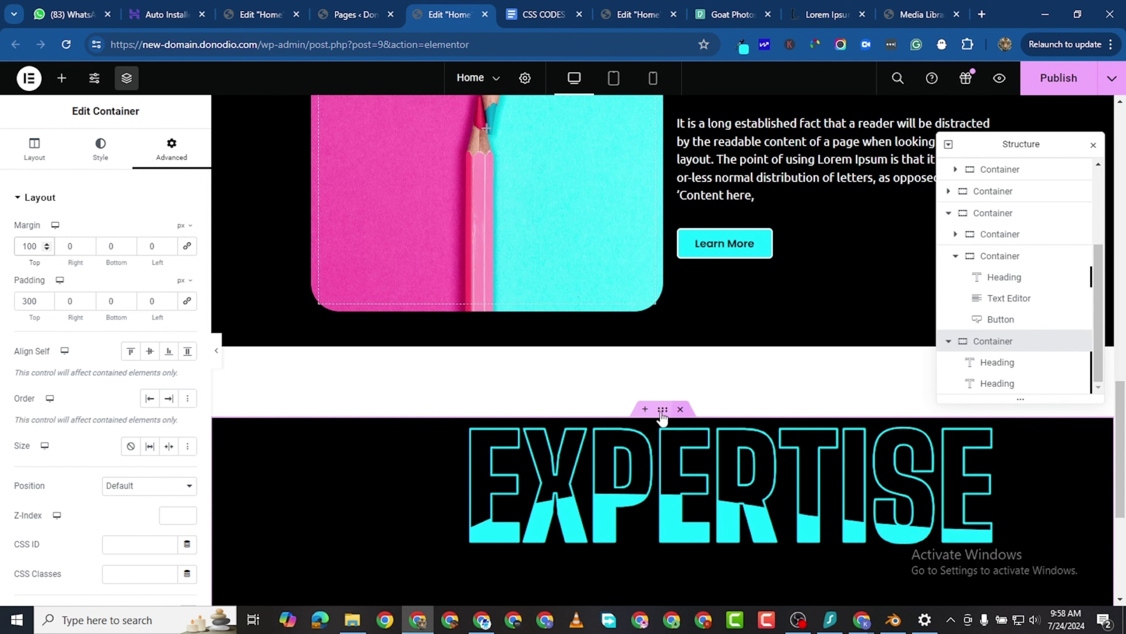
click(646, 410)
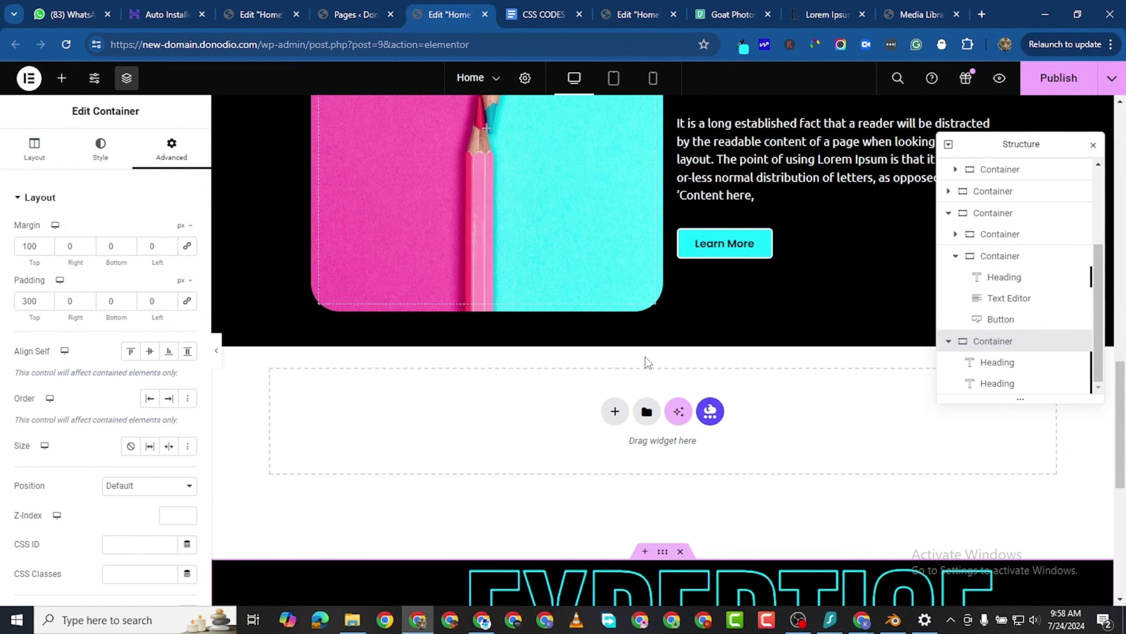
double_click(29, 247)
text(0)
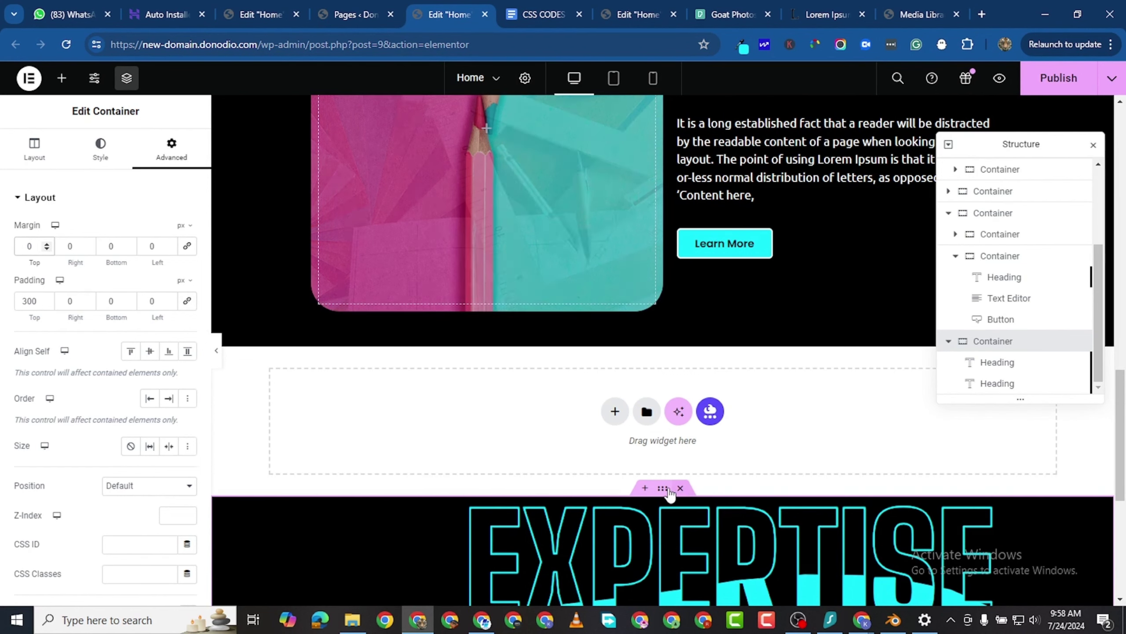
Close the page structure and remove the empty add-section area above the EXPERTISE container.
drag(663, 487, 507, 393)
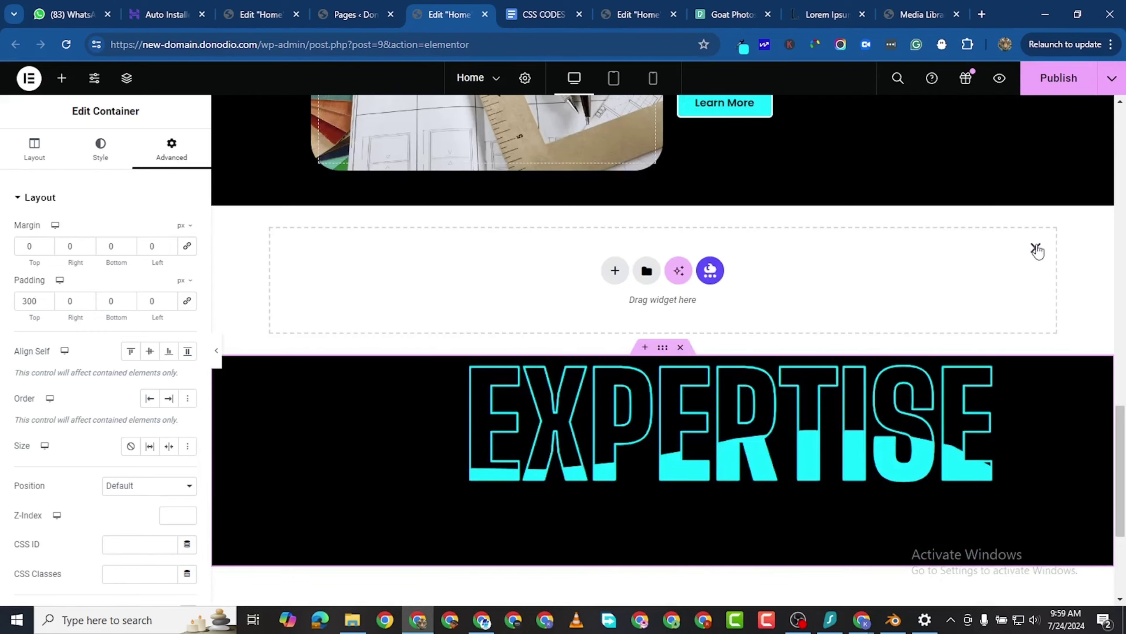
click(1093, 145)
scroll(1036, 249, down, 3)
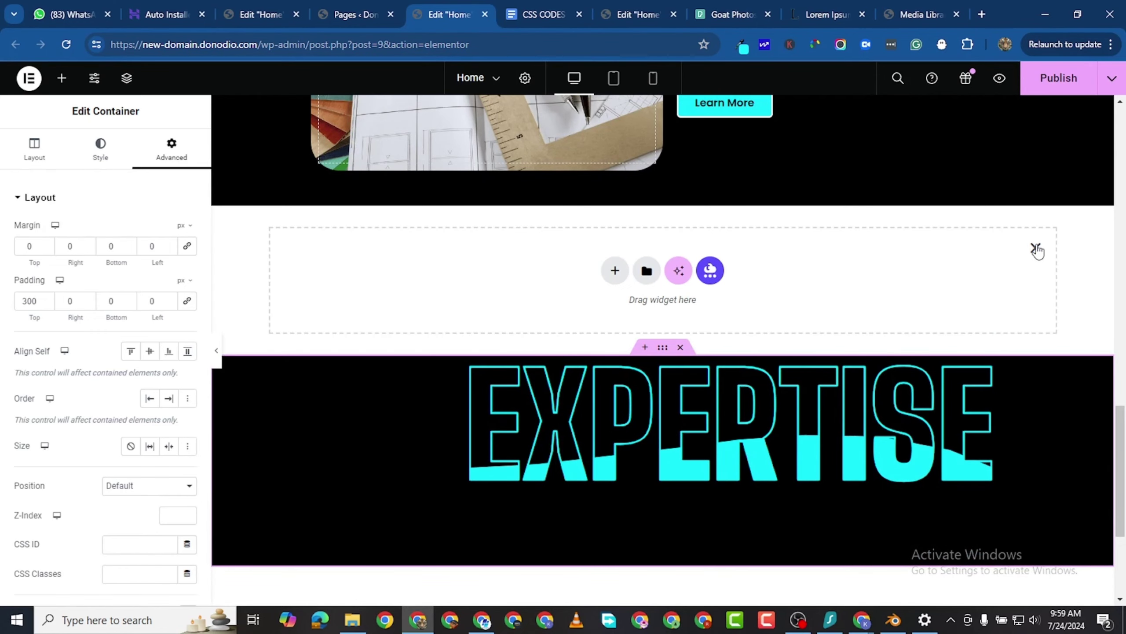
key(ctrl+z)
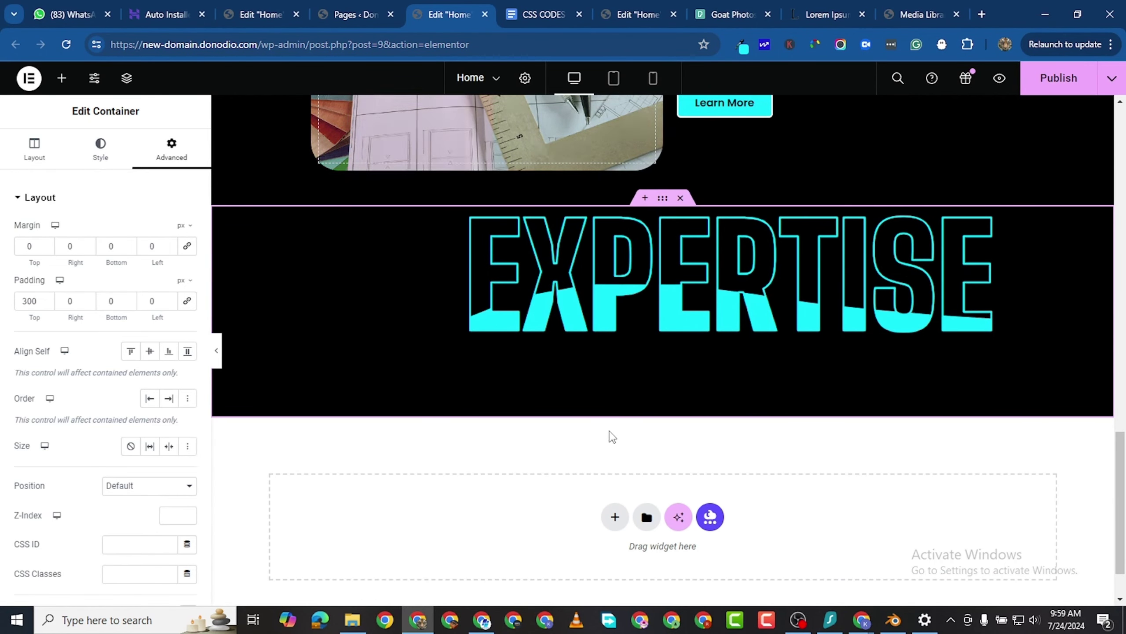
Duplicate the EXPERTISE container.
right_click(662, 198)
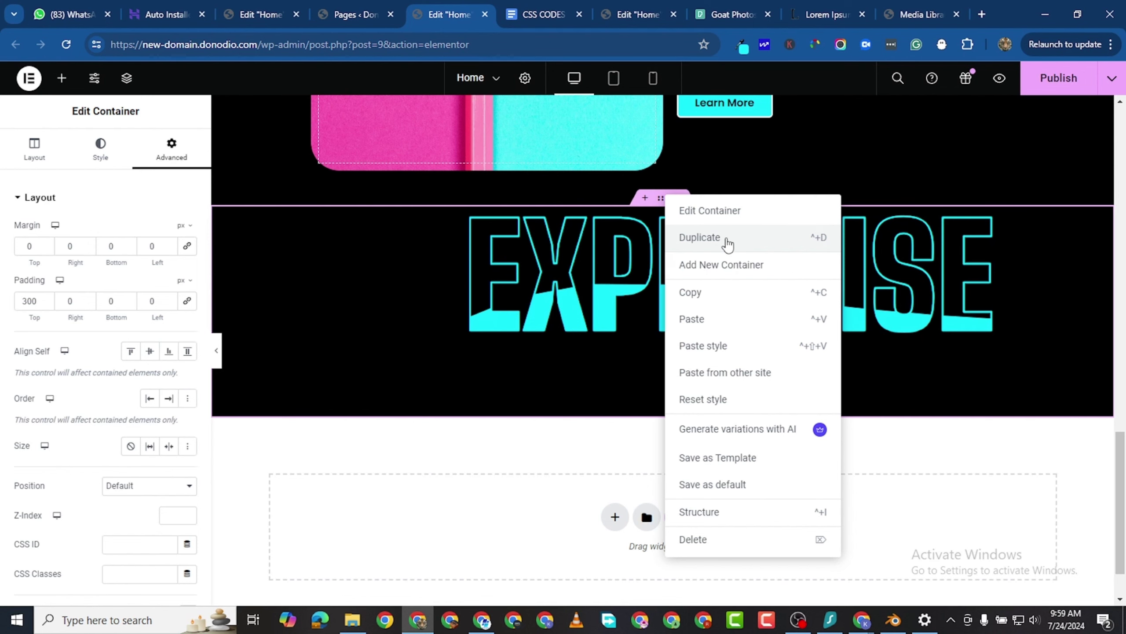
key(ctrl+d)
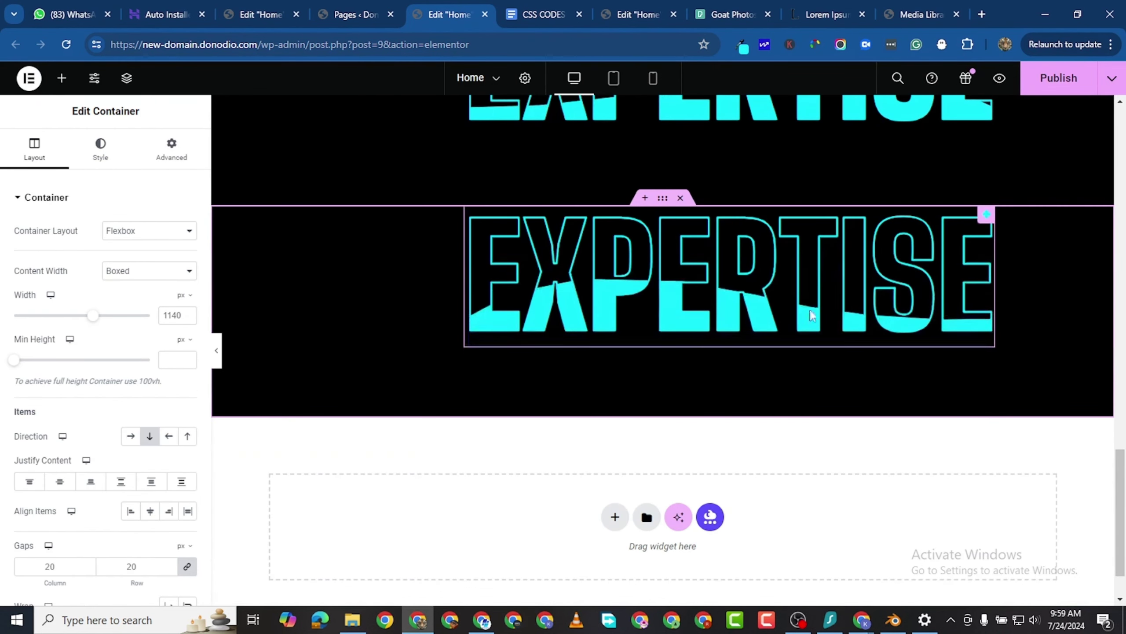
Delete both EXPERTISE headings from the duplicated container.
right_click(953, 222)
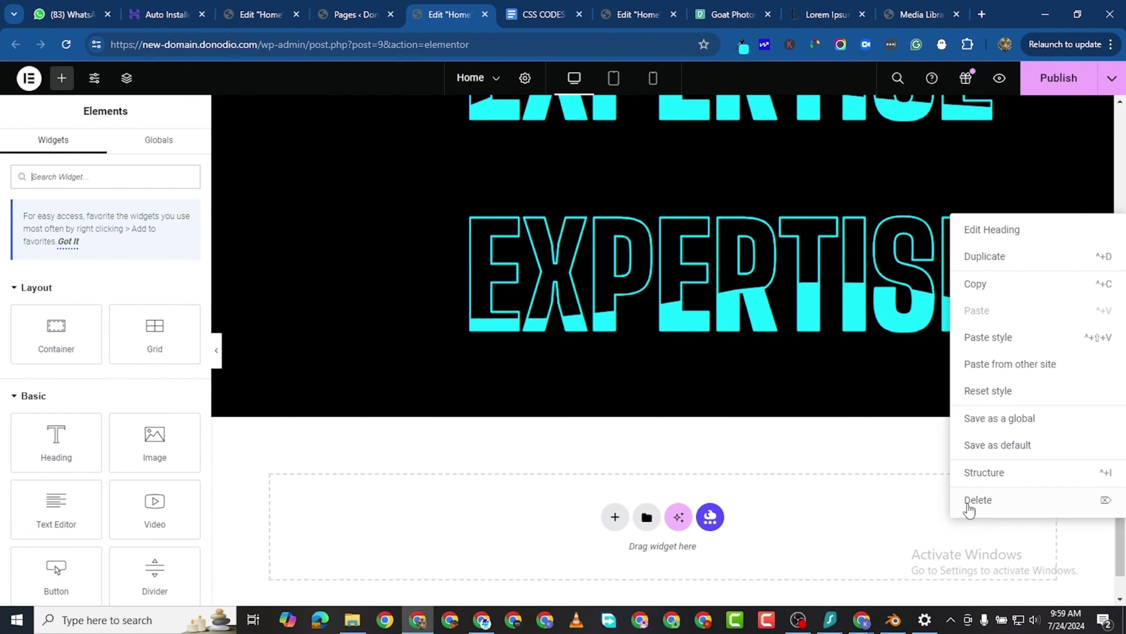
click(940, 502)
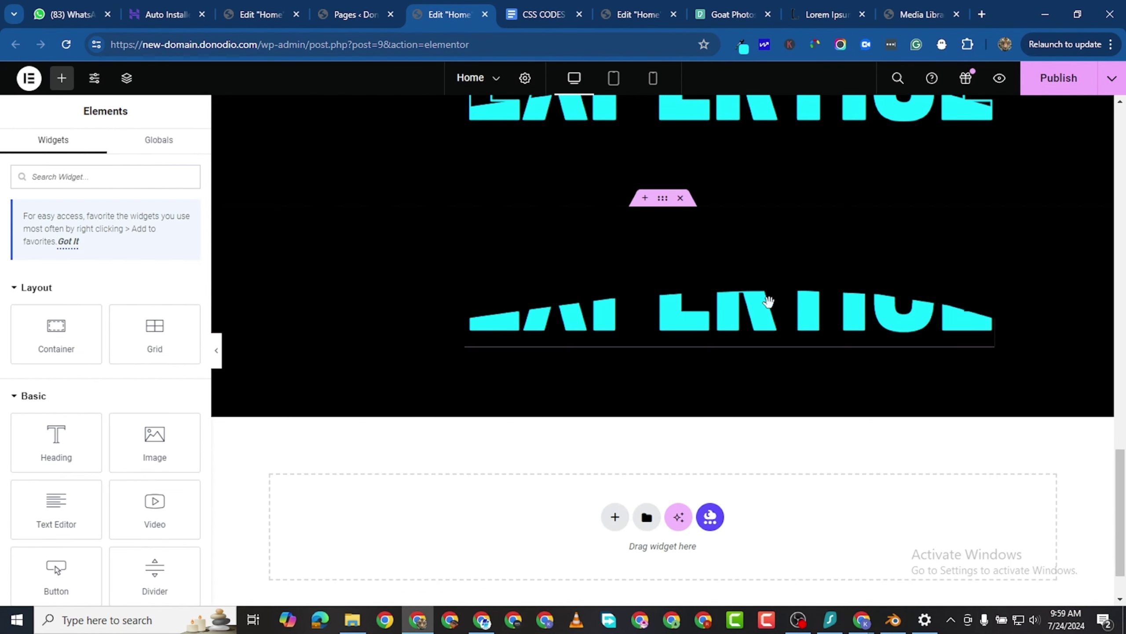
right_click(701, 295)
click(734, 581)
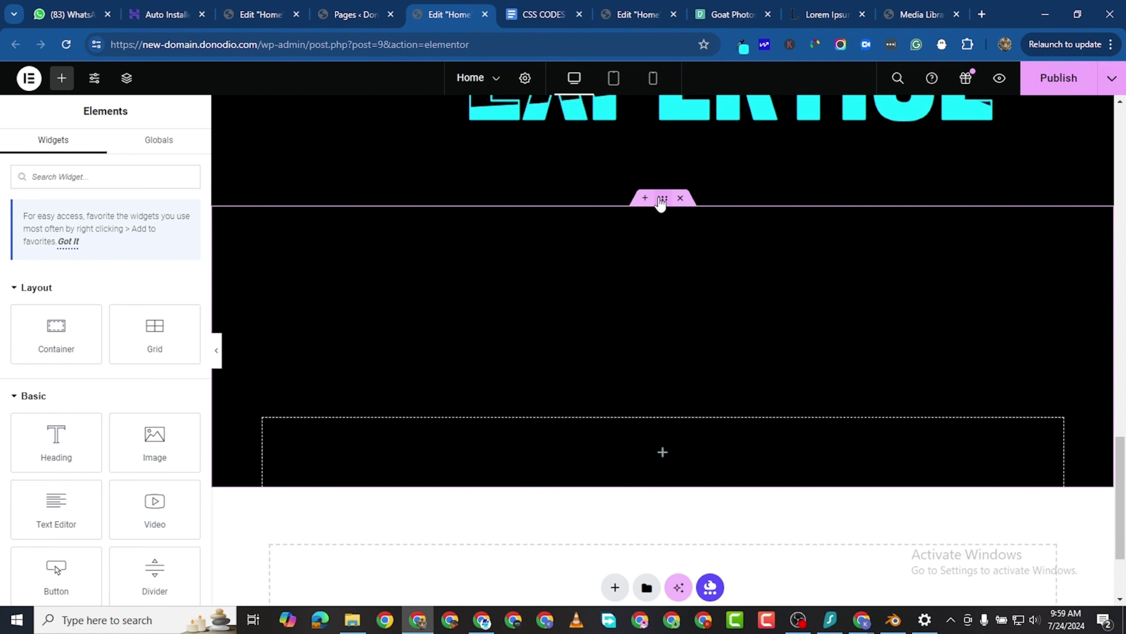
Set the emptied container's top padding to 0 and move it above the EXPERTISE container.
click(171, 148)
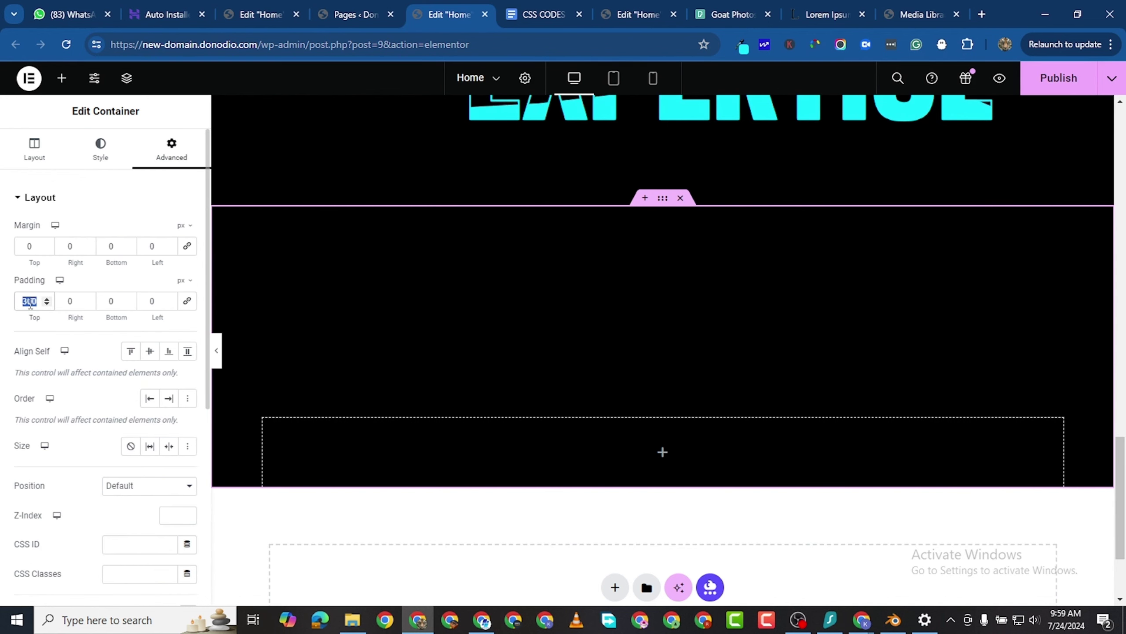
text(0)
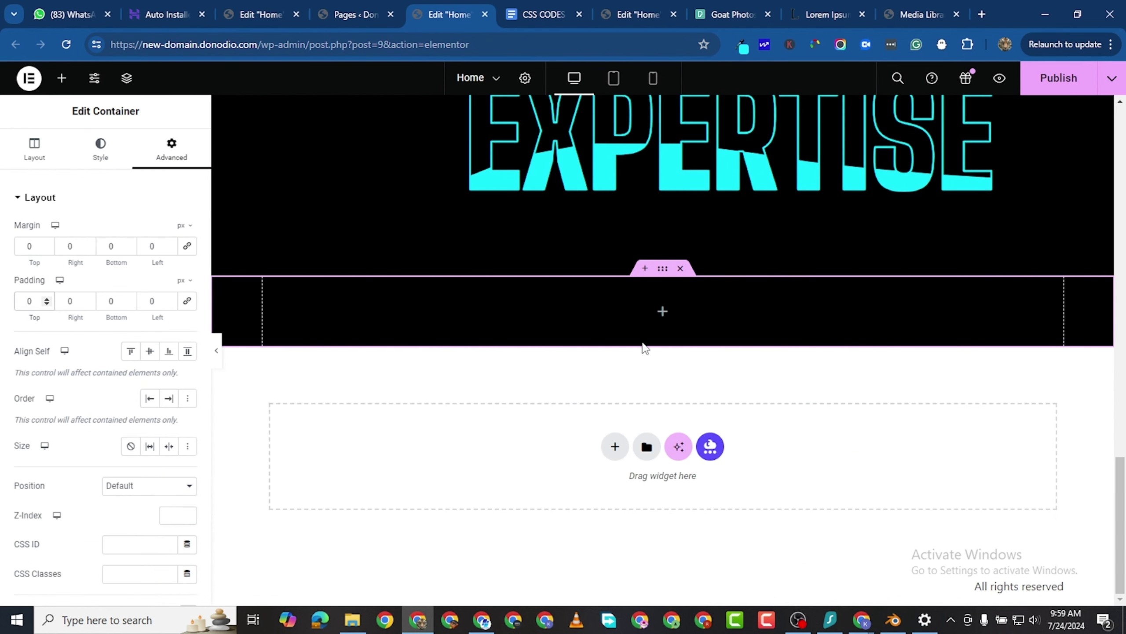
drag(663, 270, 637, 301)
drag(830, 224, 805, 224)
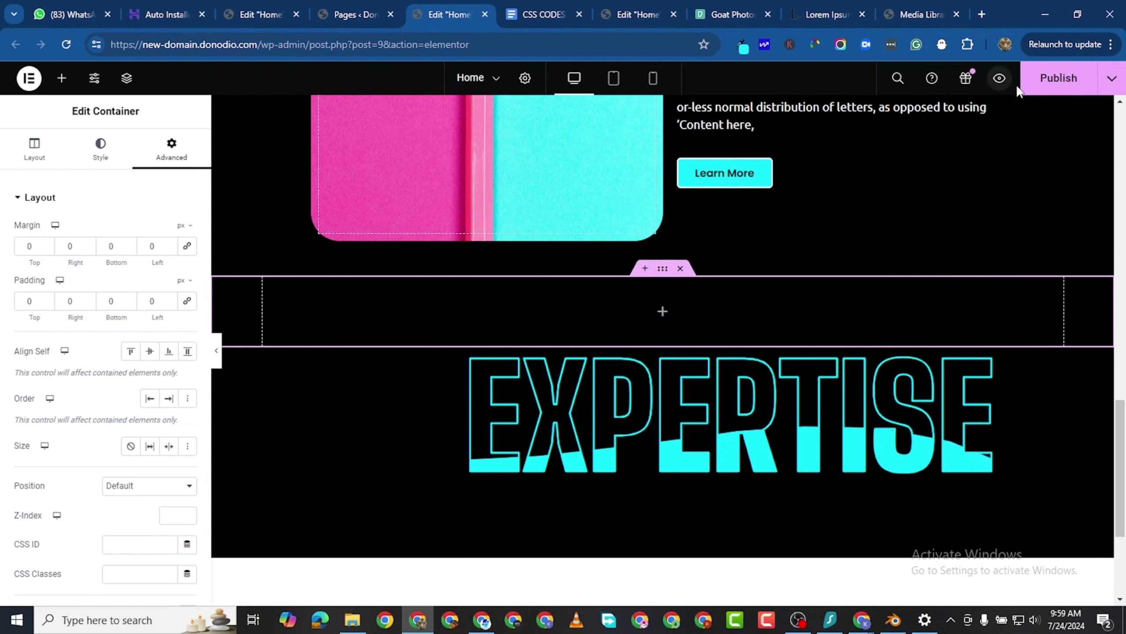
Publish the page and review its preview from the hero down to the EXPERTISE section.
click(1059, 78)
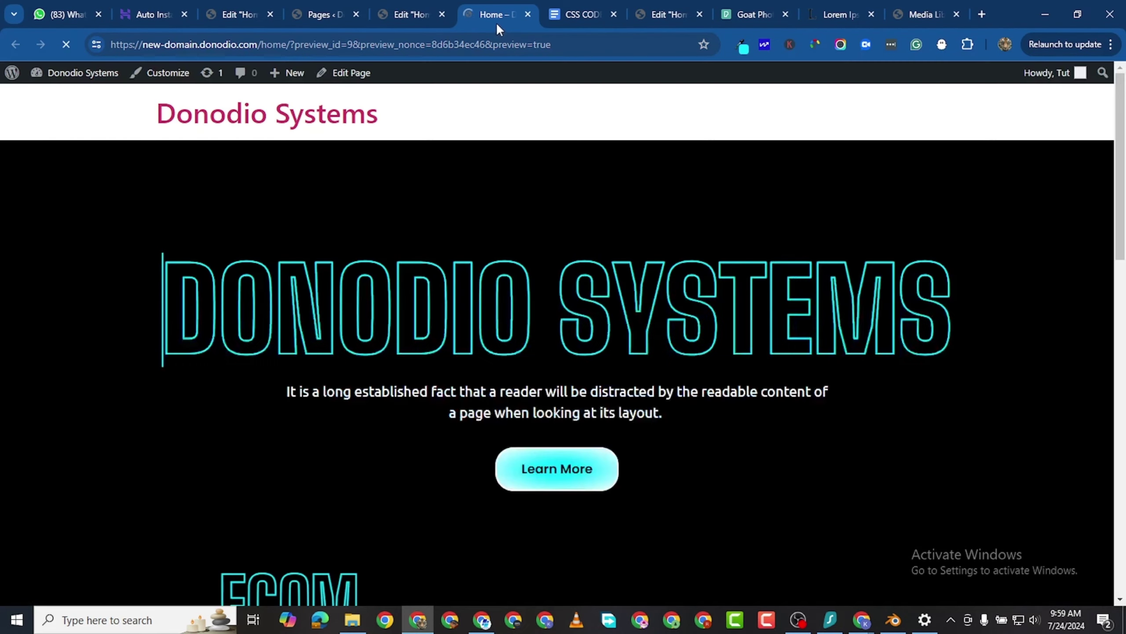
scroll(570, 326, down, 3)
scroll(572, 326, up, 4)
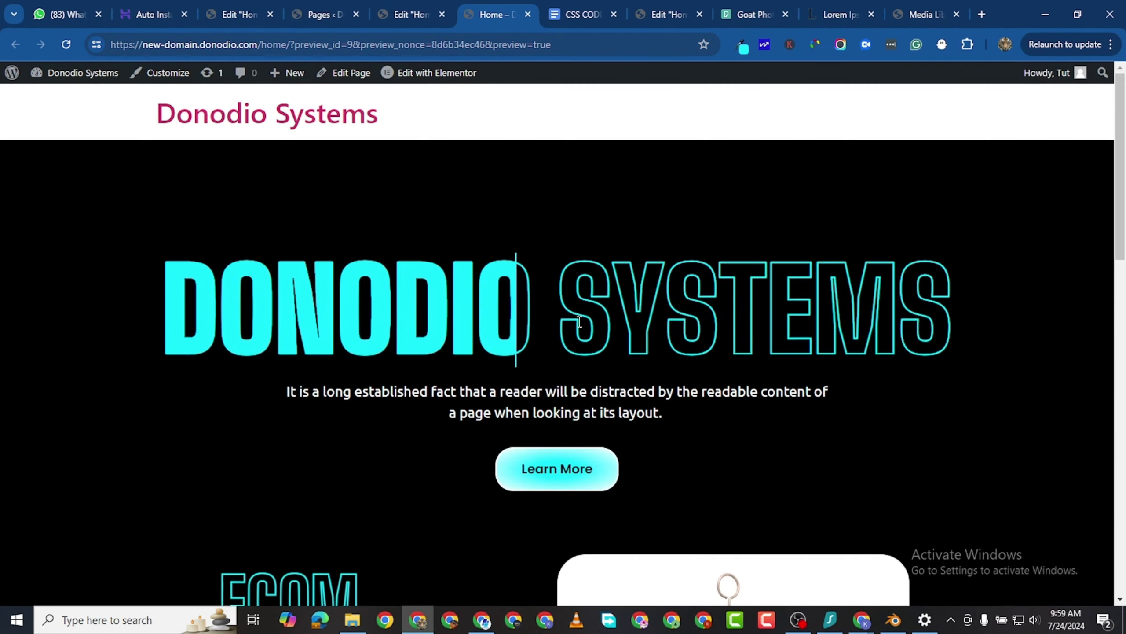
scroll(581, 326, down, 10)
scroll(582, 326, up, 4)
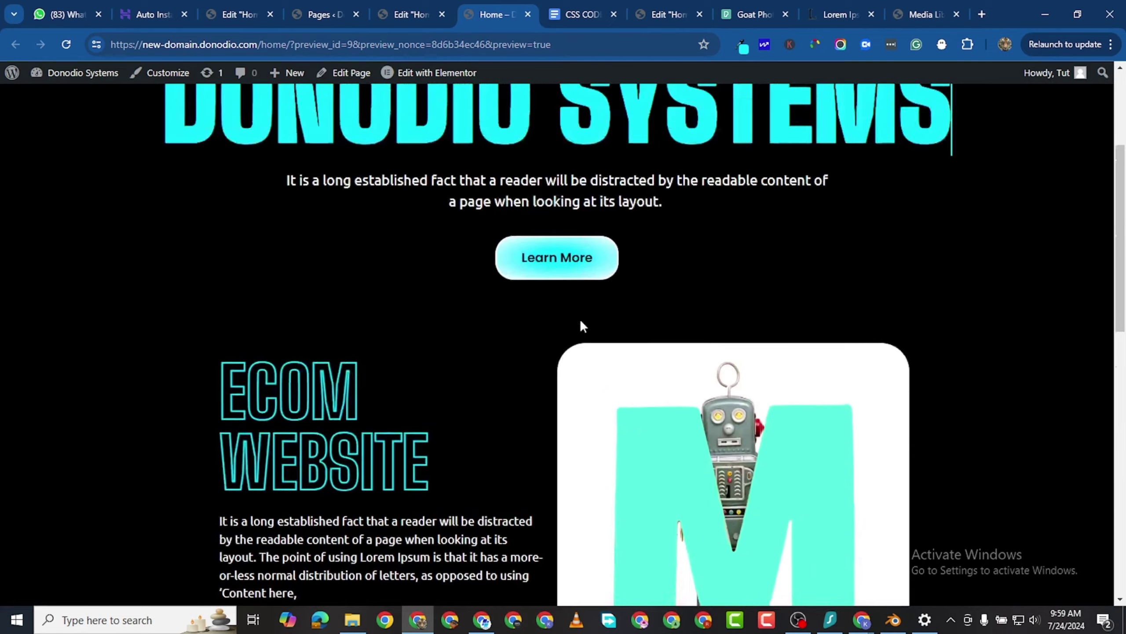
scroll(581, 327, down, 11)
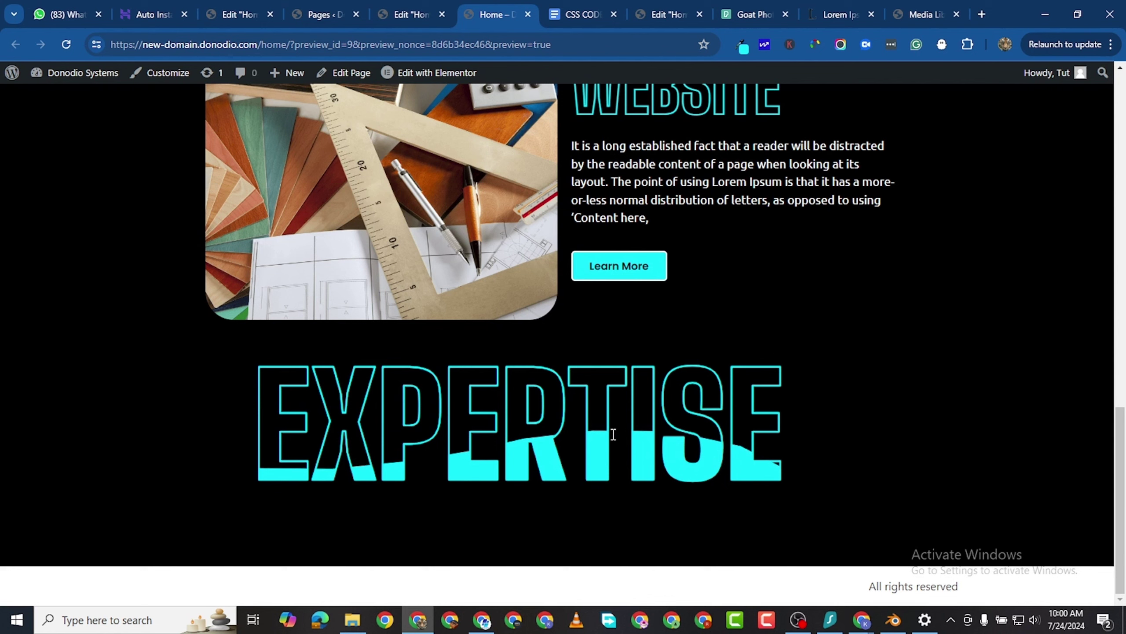
click(398, 15)
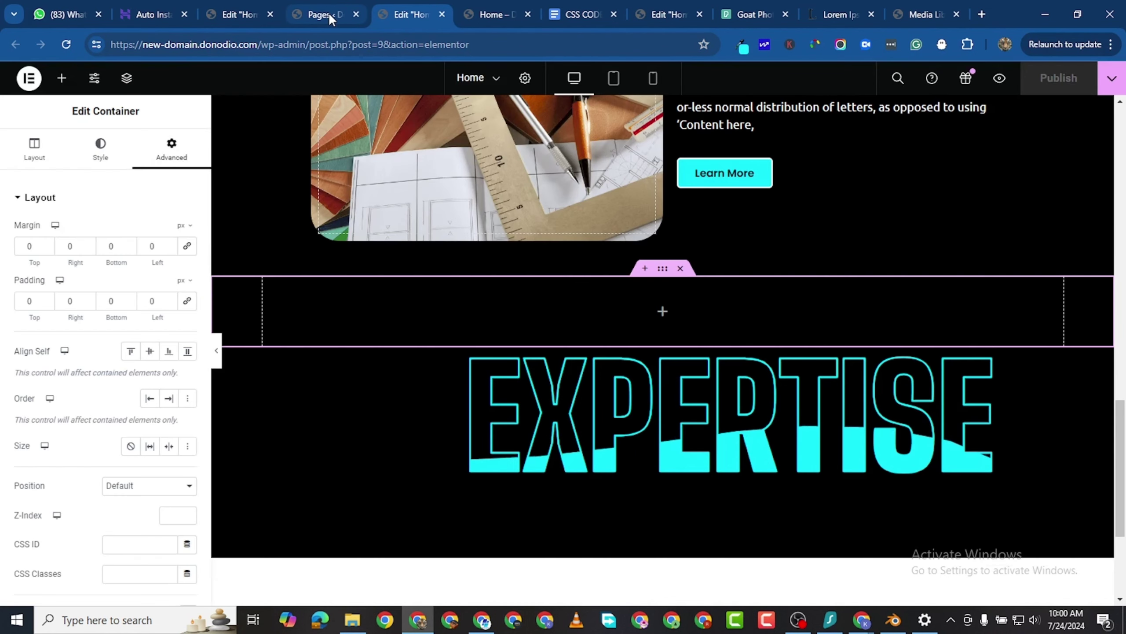
click(467, 13)
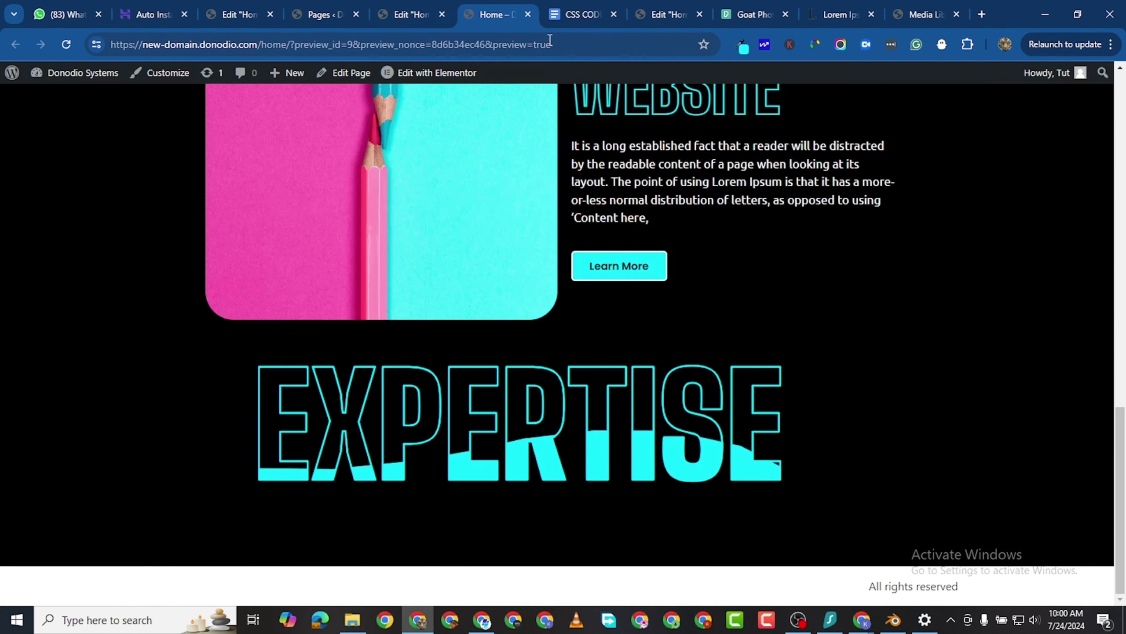
Examine the page sections in the editor's mobile view and return to the desktop view.
click(394, 17)
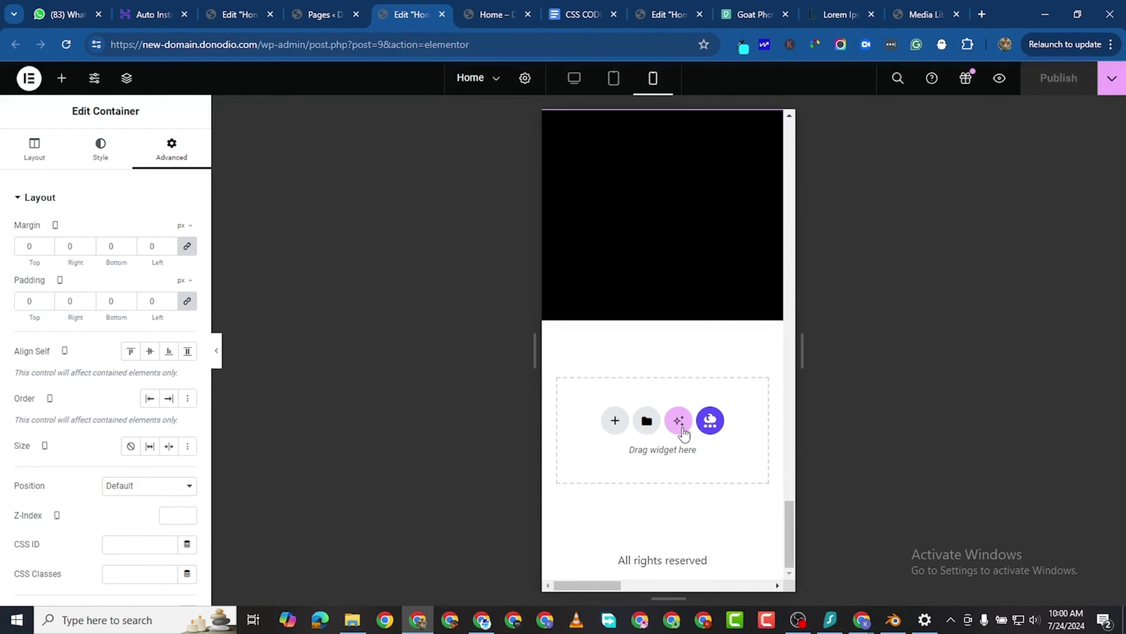
scroll(689, 417, up, 12)
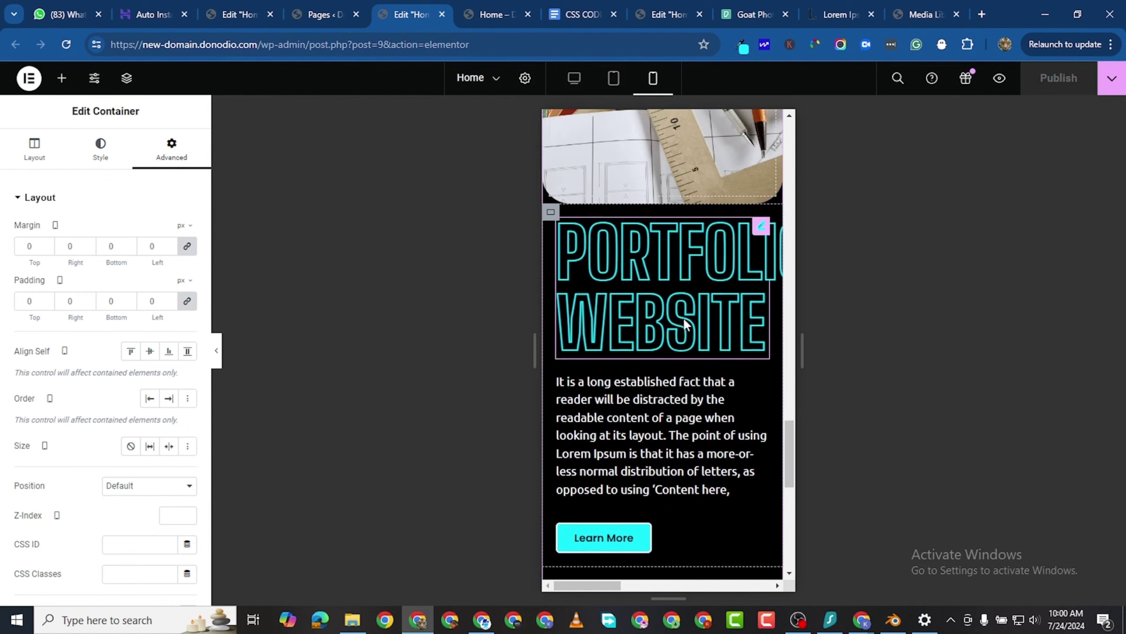
scroll(683, 317, down, 10)
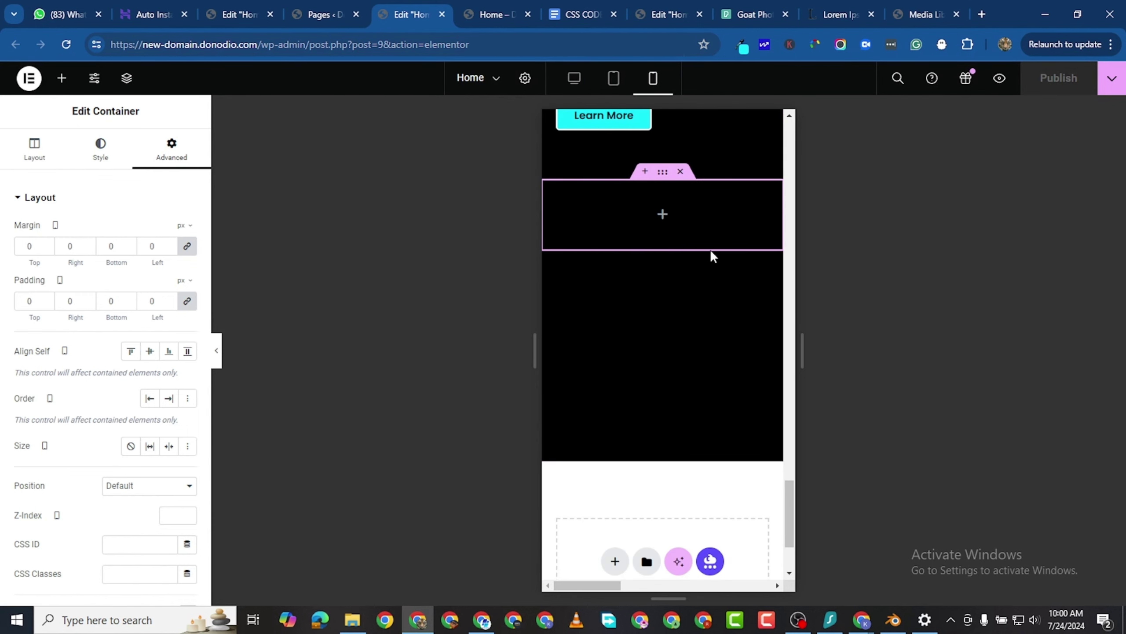
scroll(708, 371, up, 5)
scroll(708, 368, up, 15)
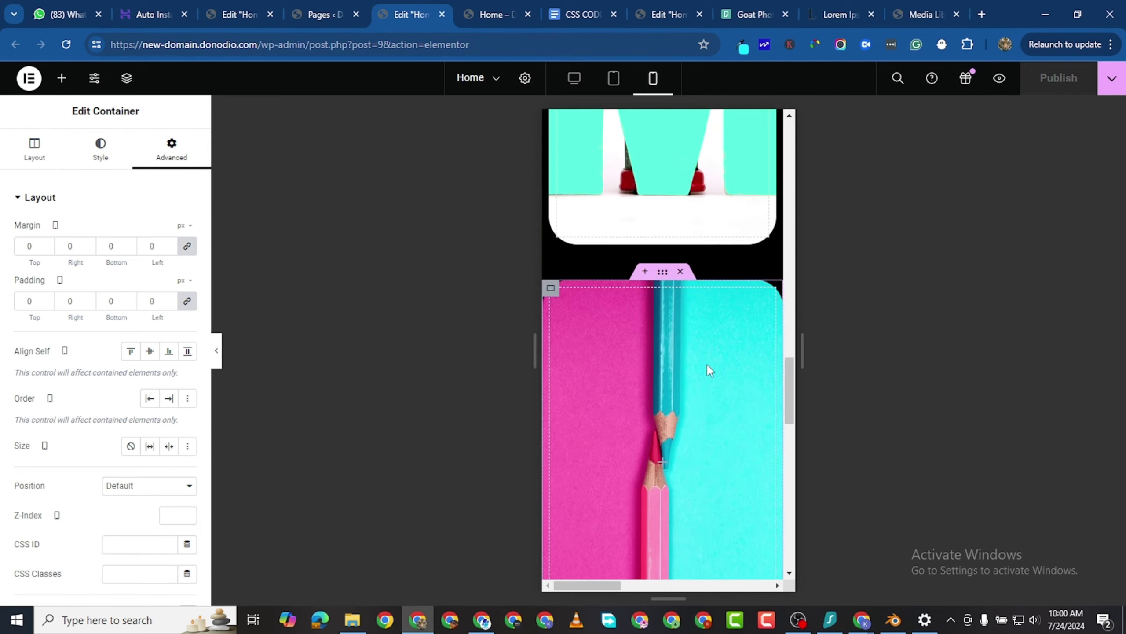
click(575, 79)
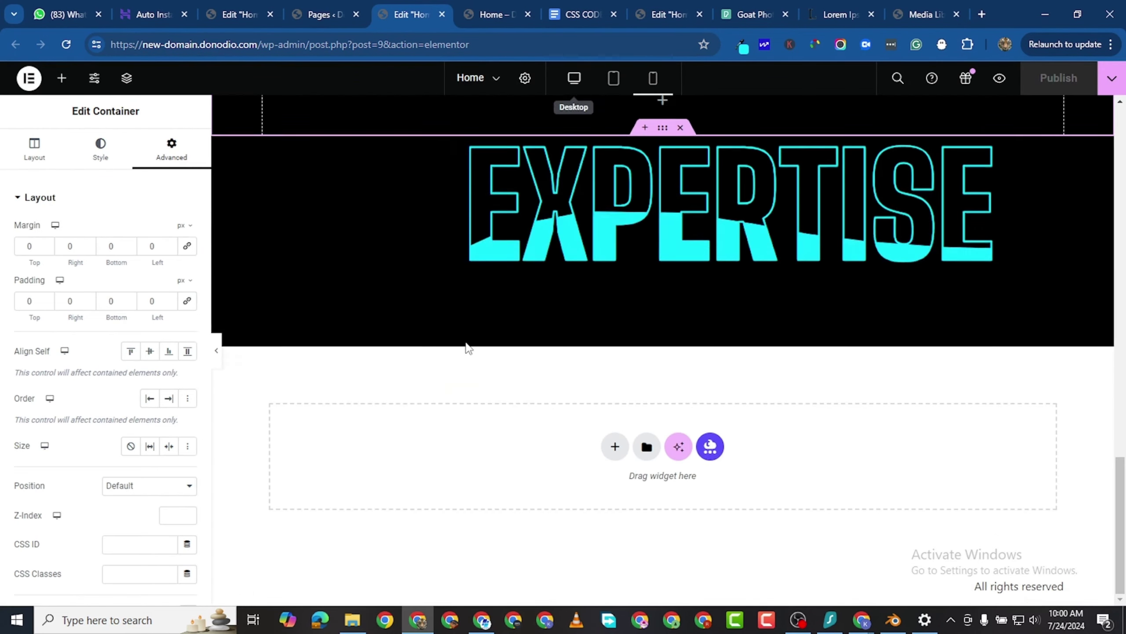
scroll(596, 373, up, 5)
scroll(775, 402, down, 4)
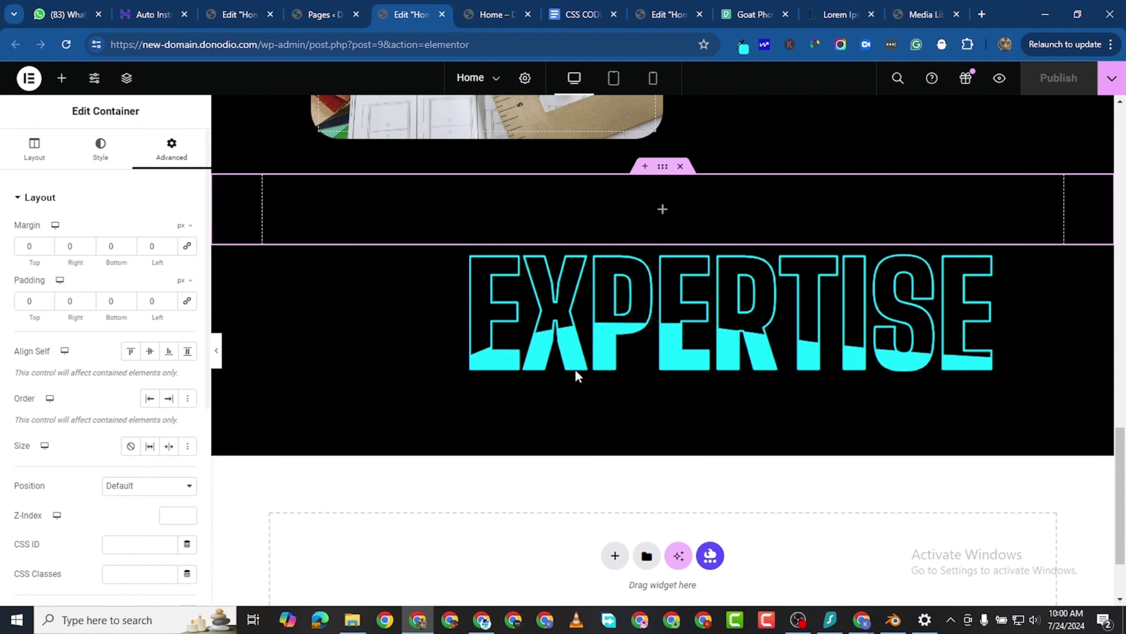
Set the outlined EXPERTISE heading's horizontal offset to 420 px.
click(923, 275)
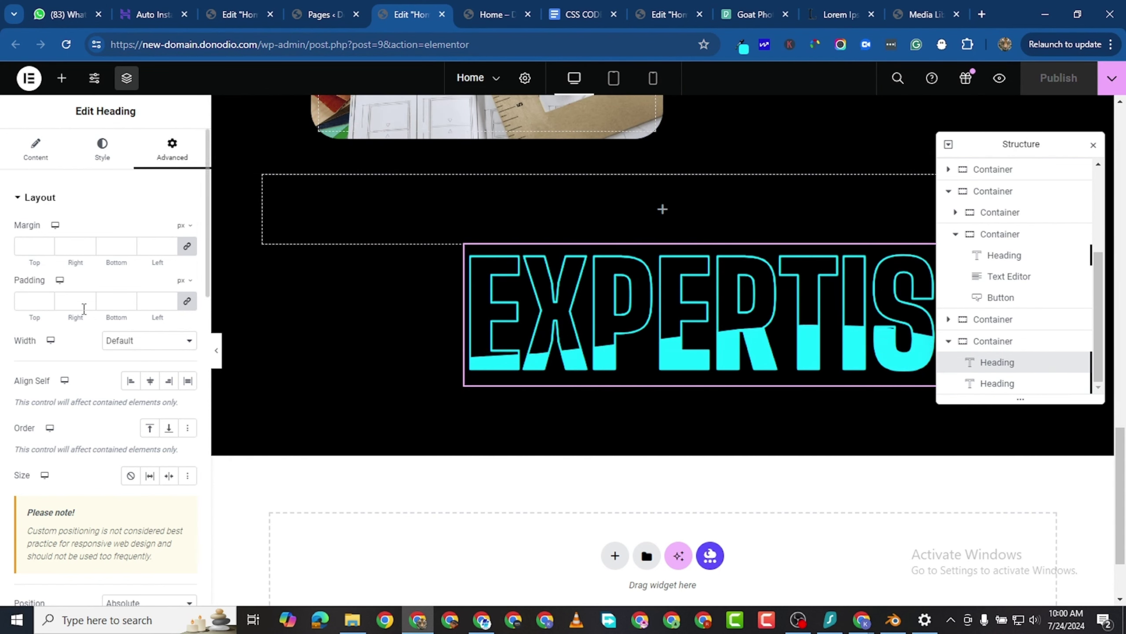
scroll(66, 427, down, 2)
scroll(135, 327, down, 4)
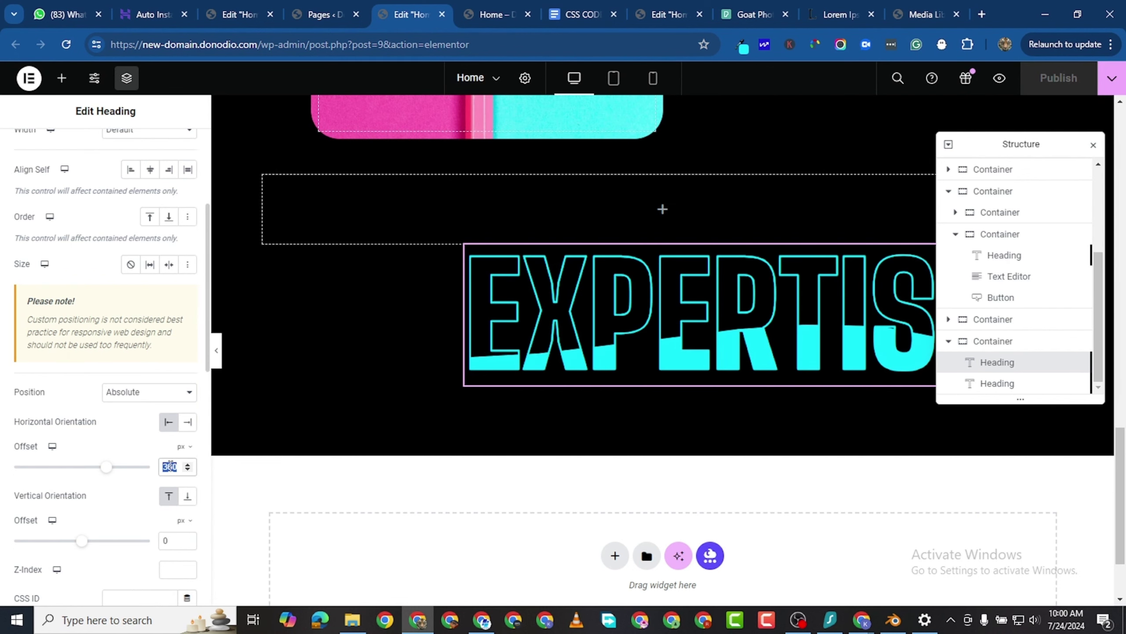
text(420)
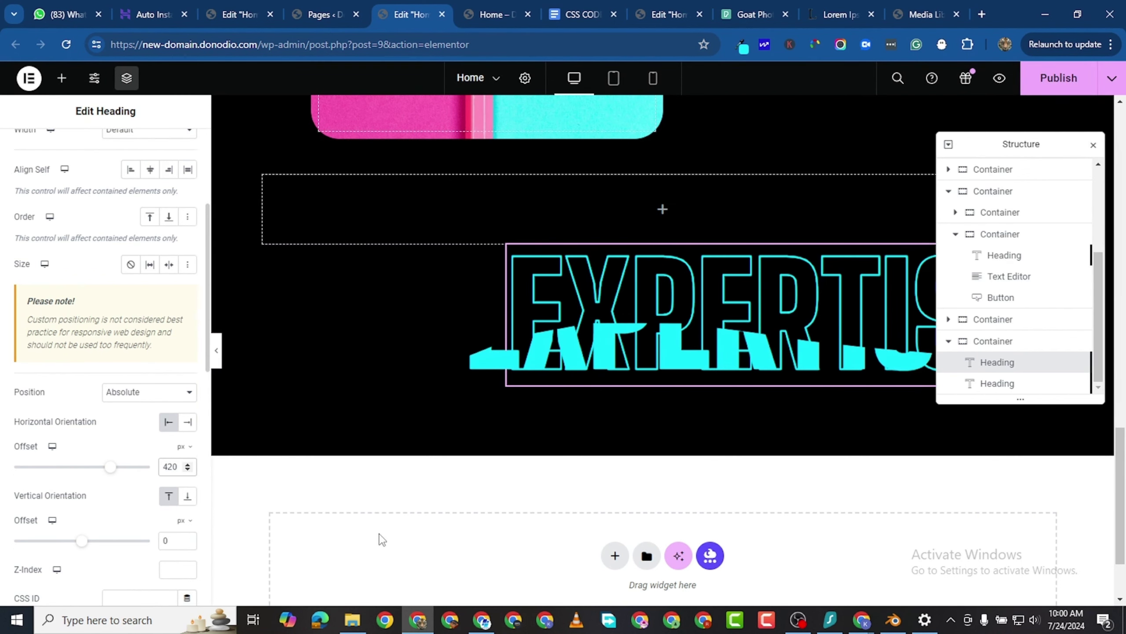
Set the wave-filled EXPERTISE heading's horizontal offset to 420 px and save the page.
click(998, 382)
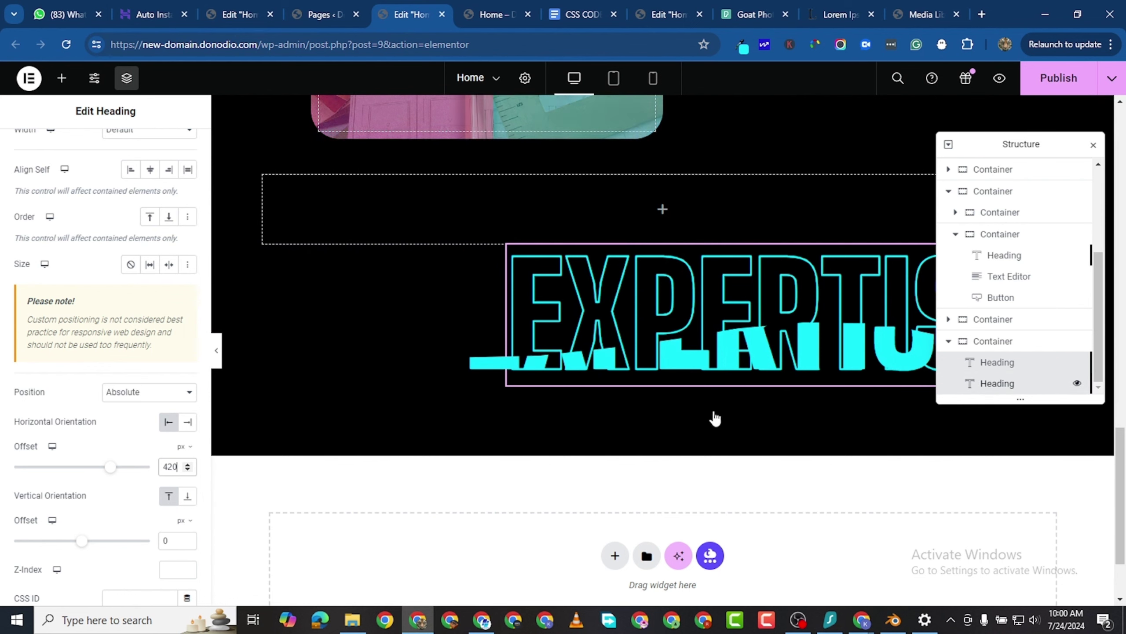
scroll(101, 433, down, 15)
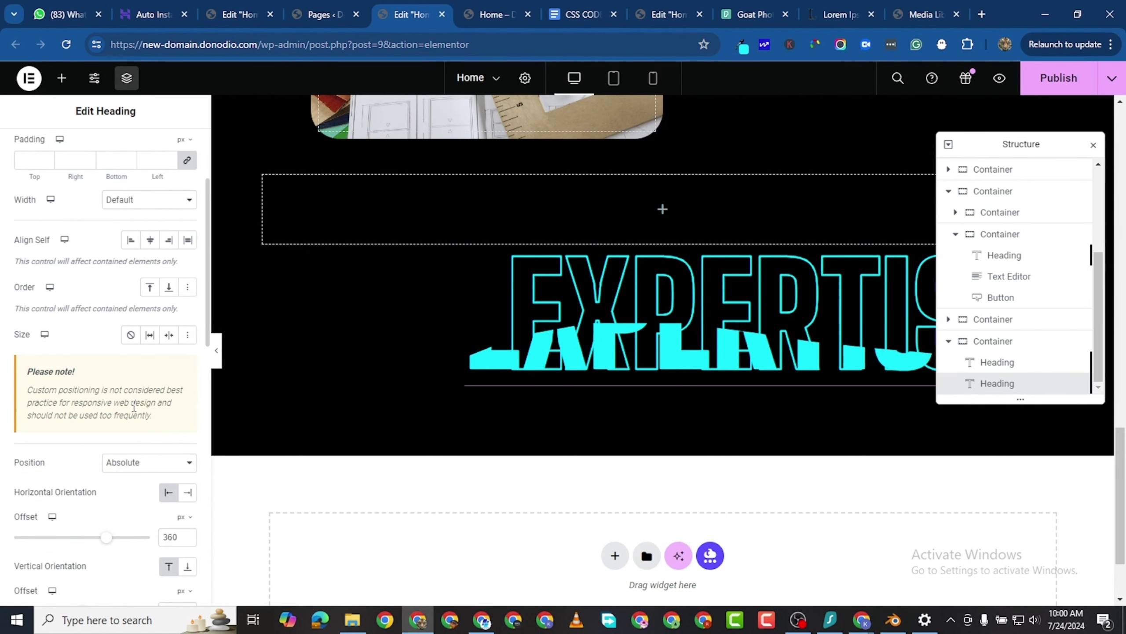
scroll(142, 355, up, 10)
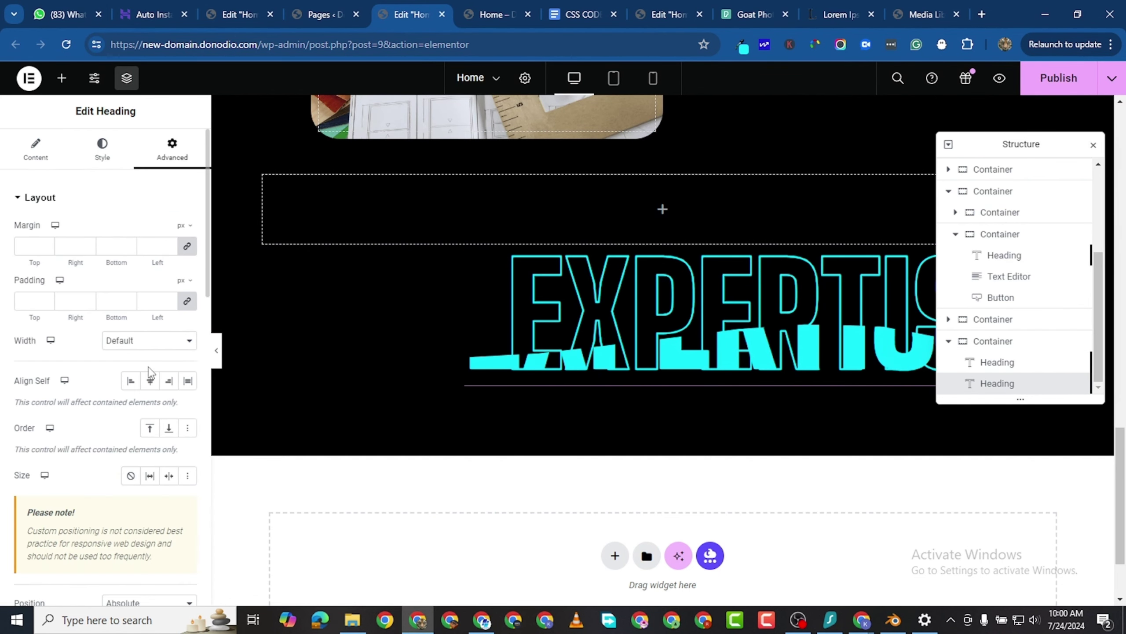
scroll(143, 333, down, 3)
scroll(141, 302, up, 2)
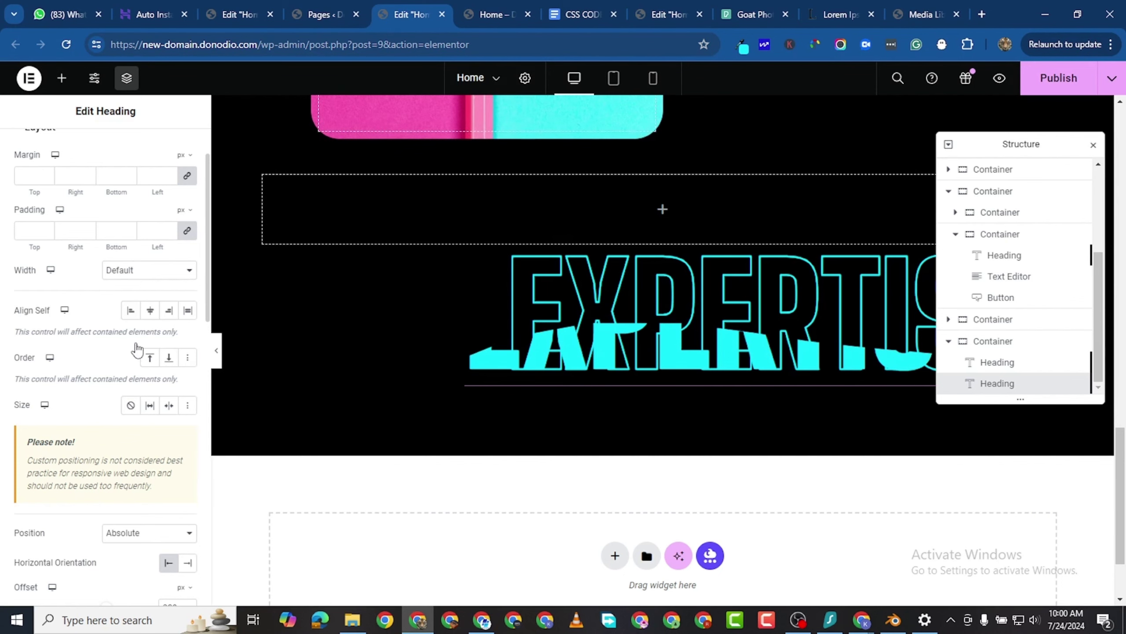
scroll(133, 351, down, 3)
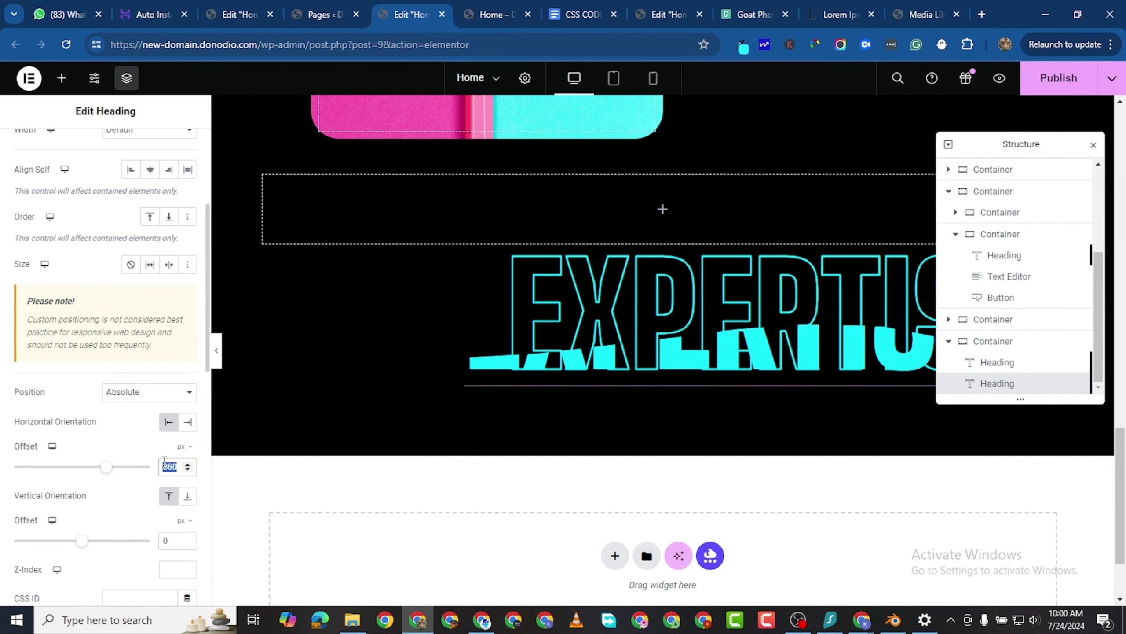
text(420)
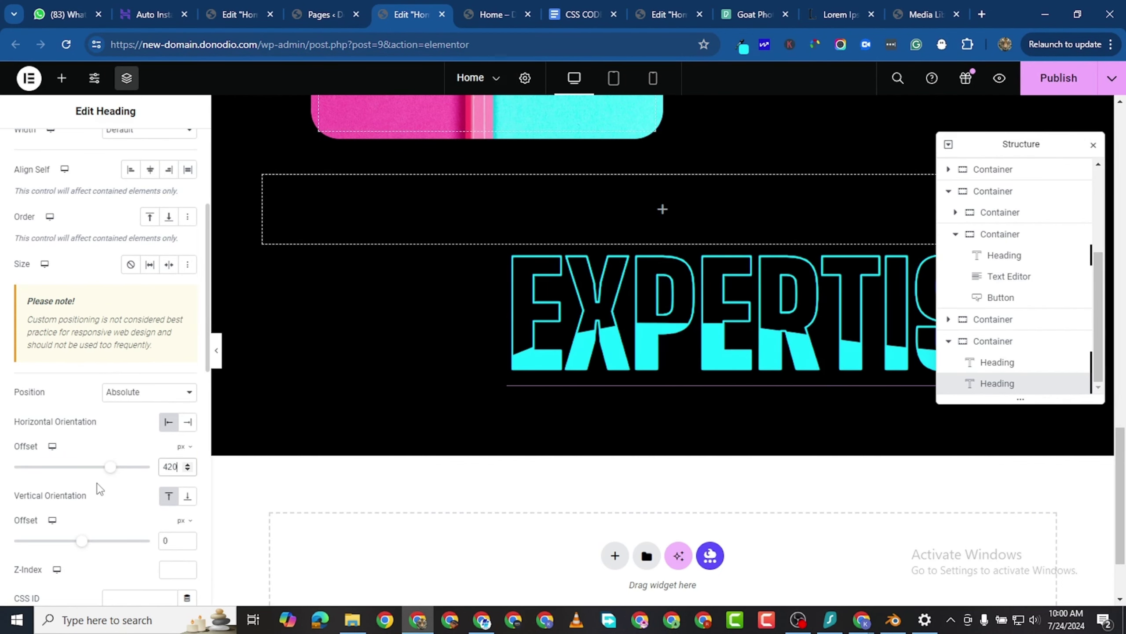
key(ctrl+s)
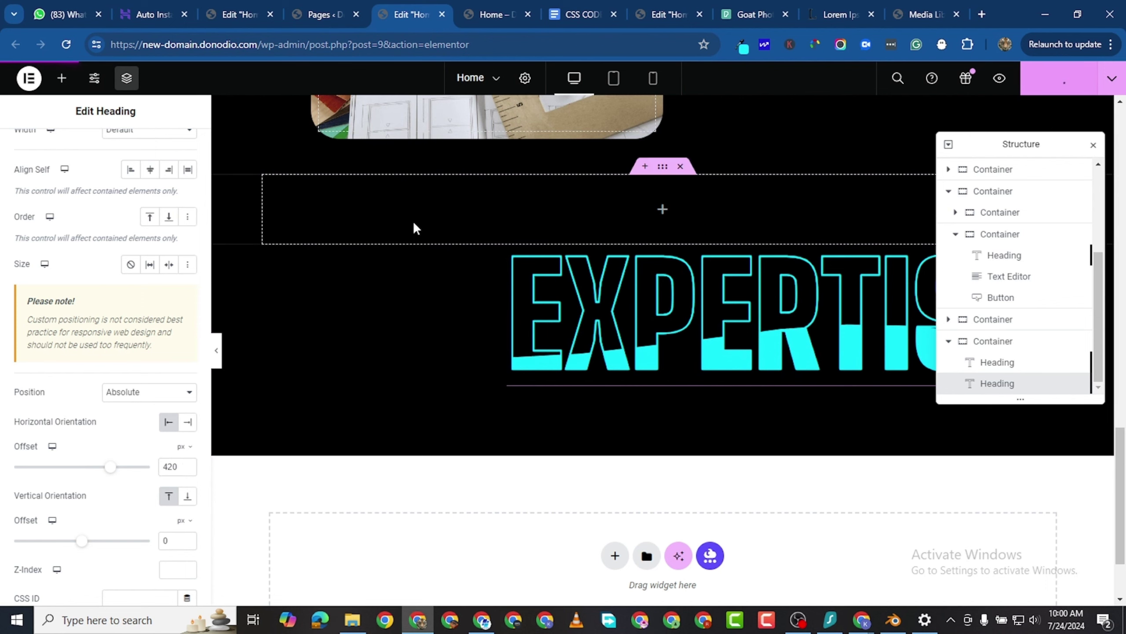
Reload the page preview and check the EXPERTISE heading's horizontal position and spacing.
click(491, 15)
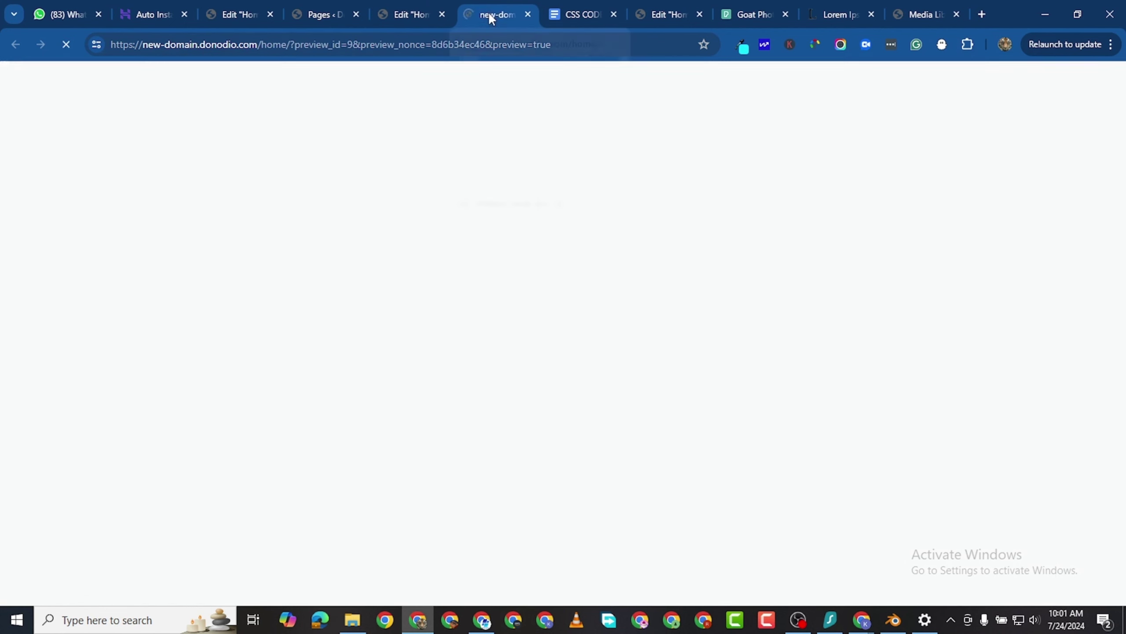
scroll(469, 276, down, 15)
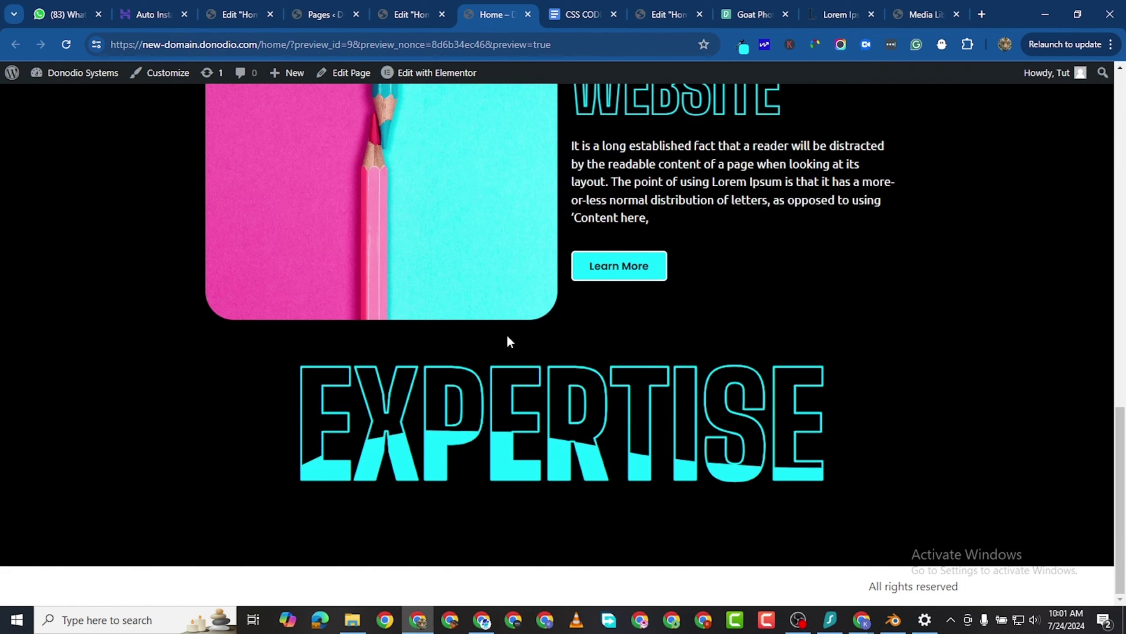
scroll(527, 390, up, 8)
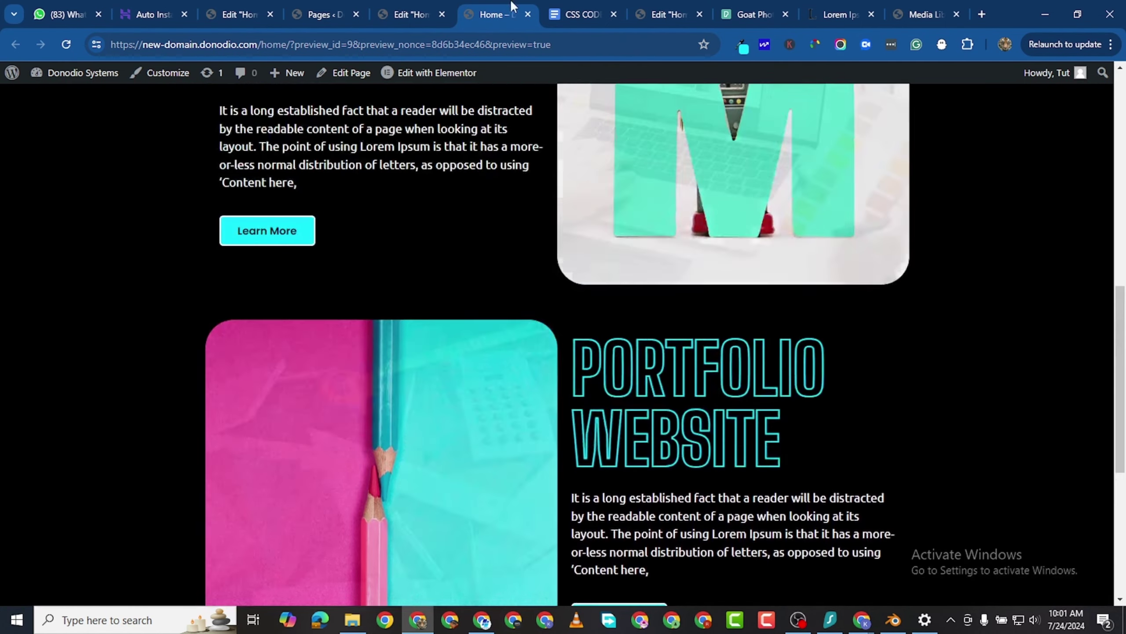
scroll(467, 234, down, 7)
scroll(554, 316, down, 1)
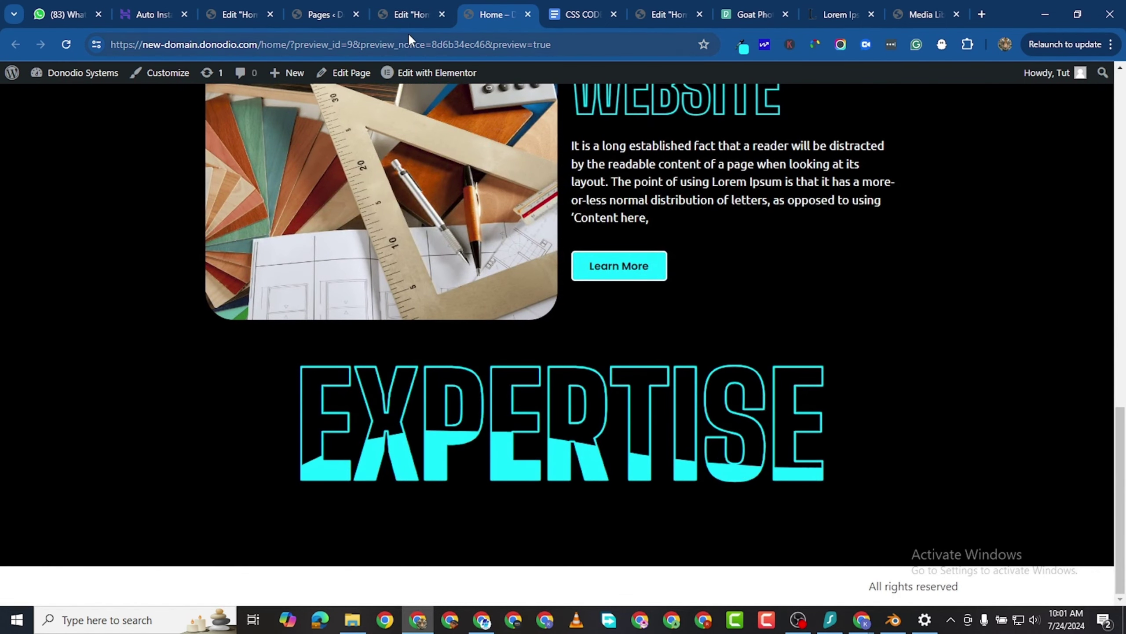
Set the empty container's top padding to 100 px and check the published page's spacing above EXPERTISE.
click(412, 14)
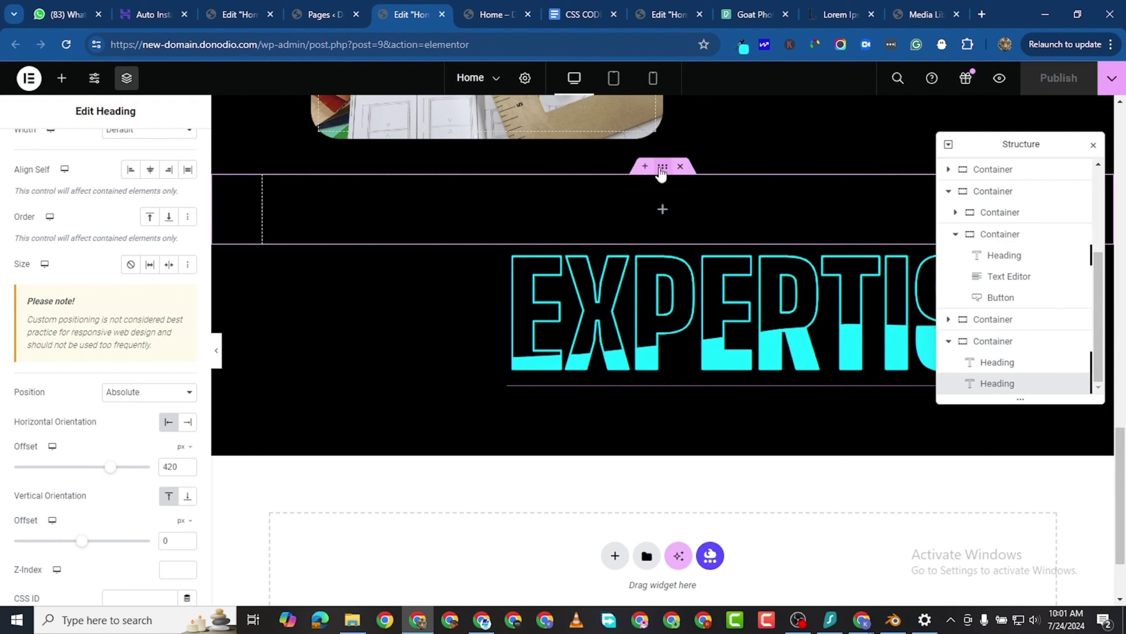
click(657, 172)
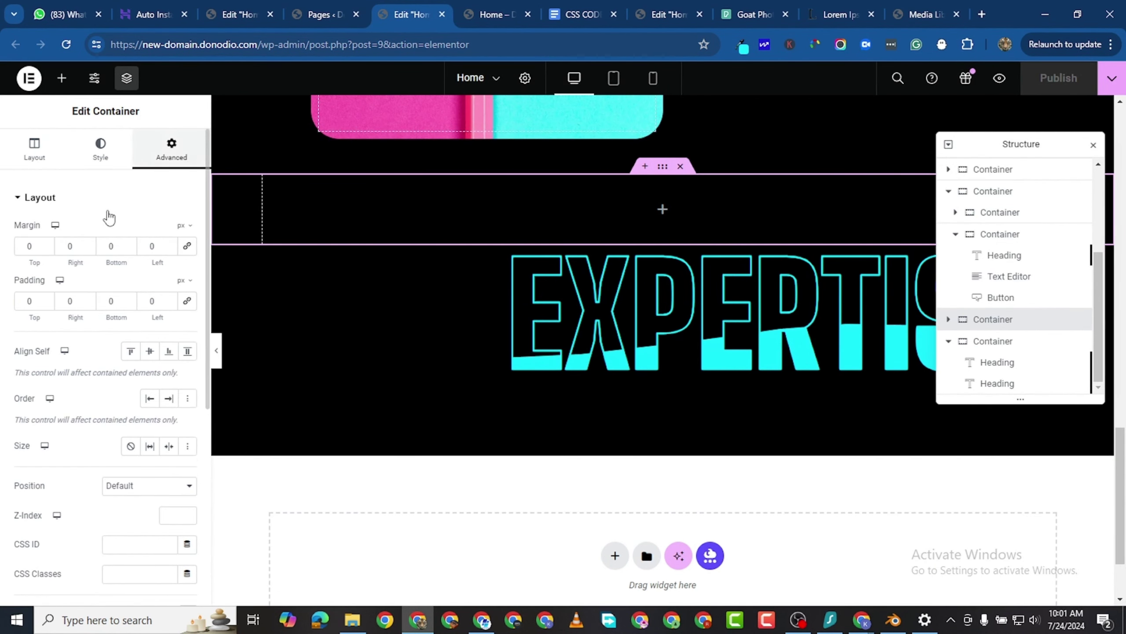
double_click(29, 301)
text(100)
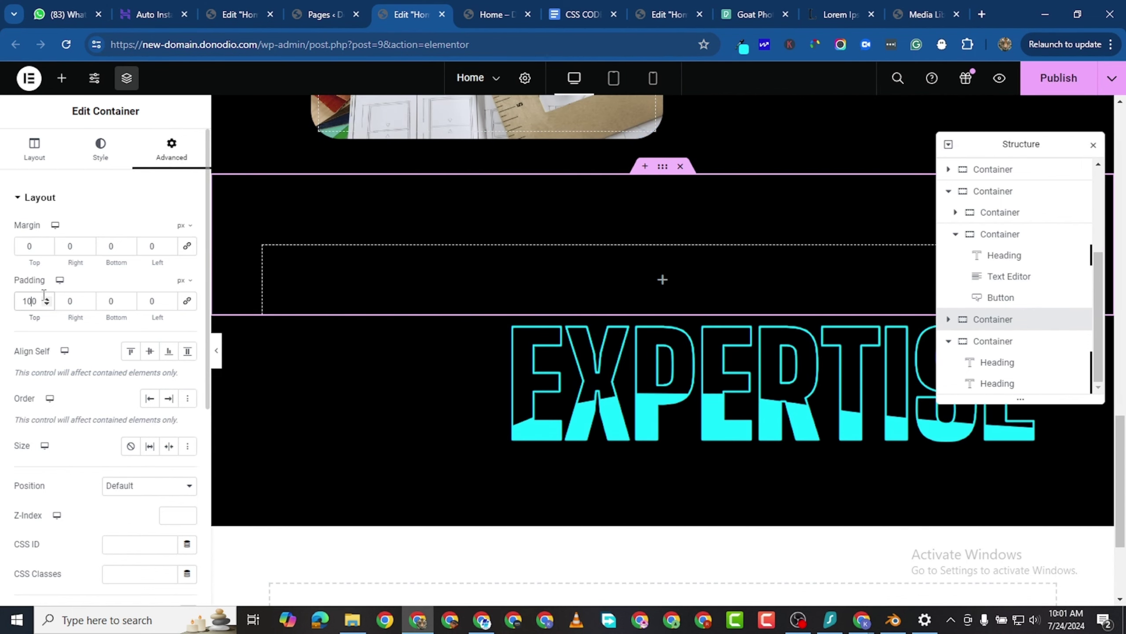
click(1059, 78)
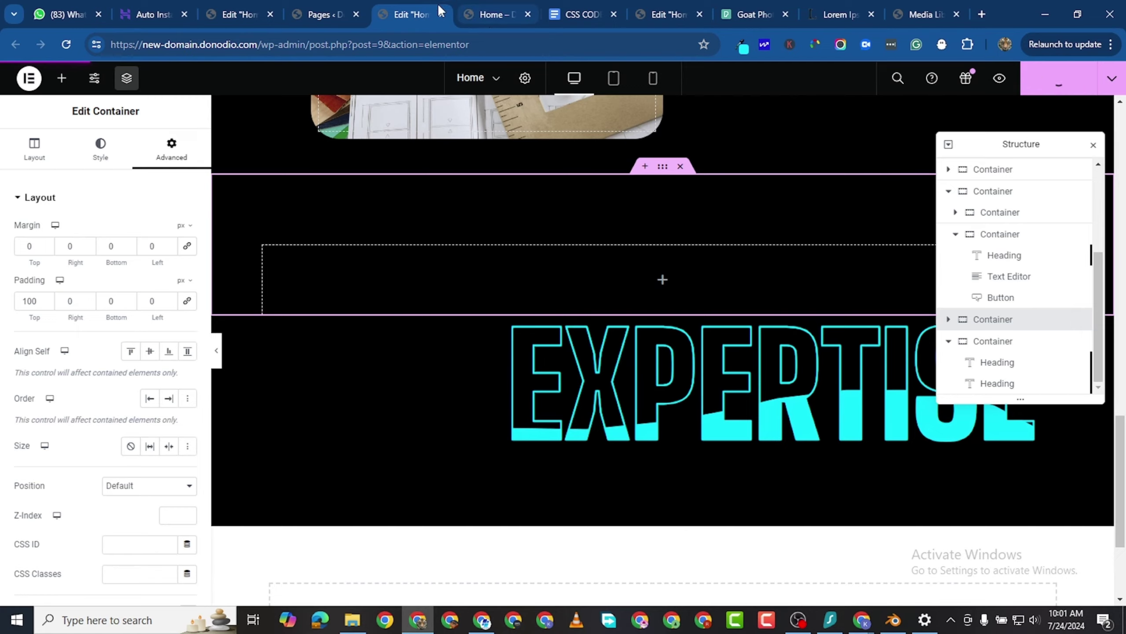
click(492, 23)
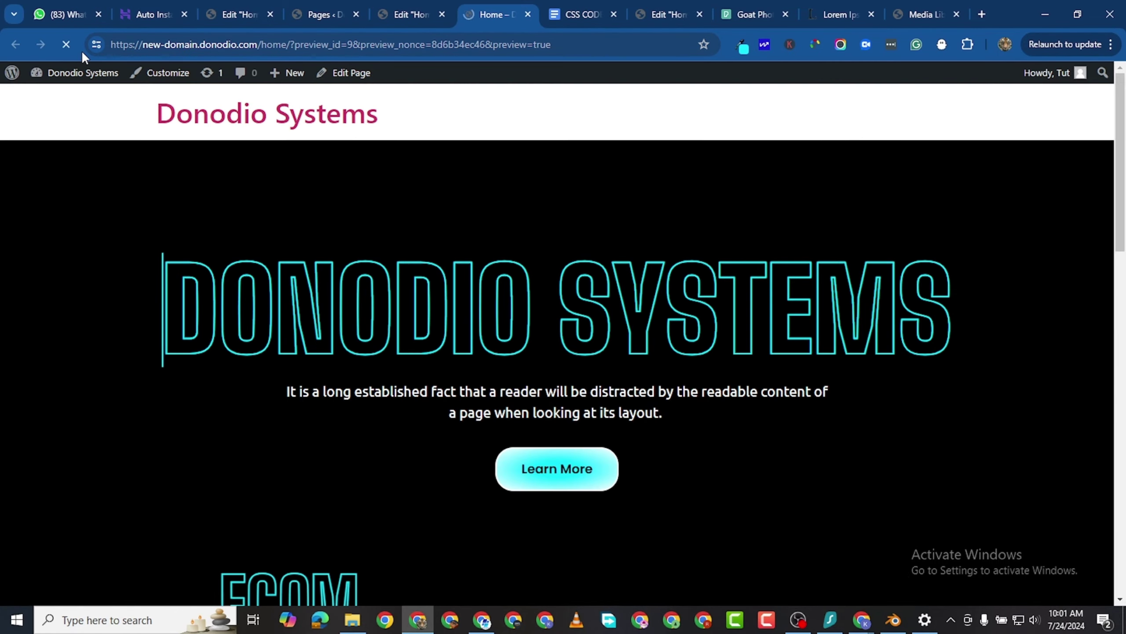
scroll(477, 379, down, 10)
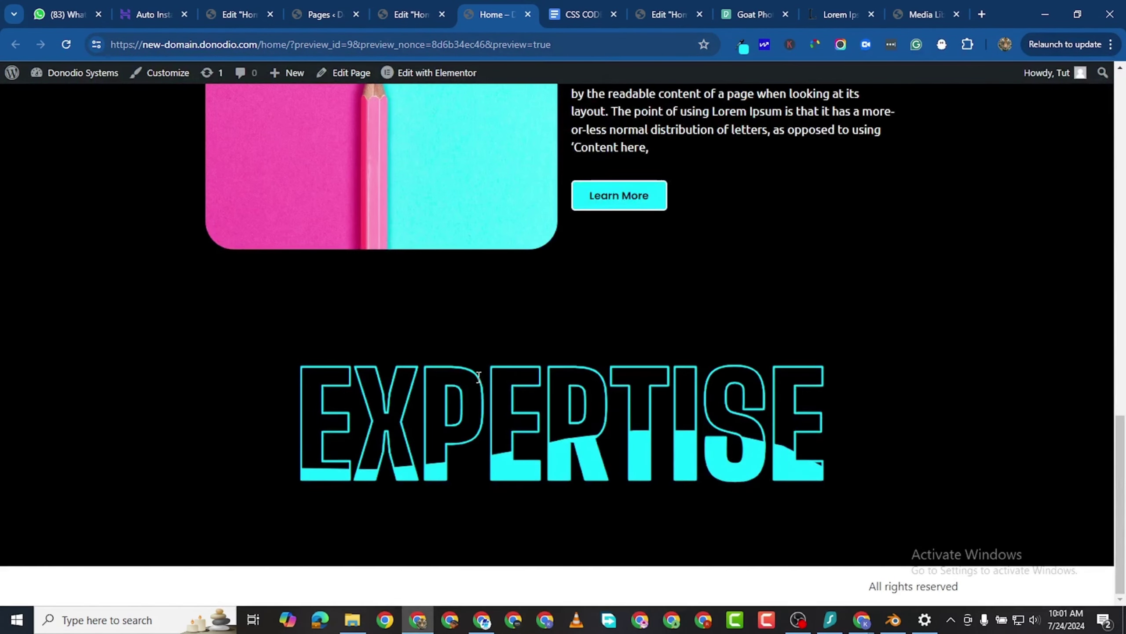